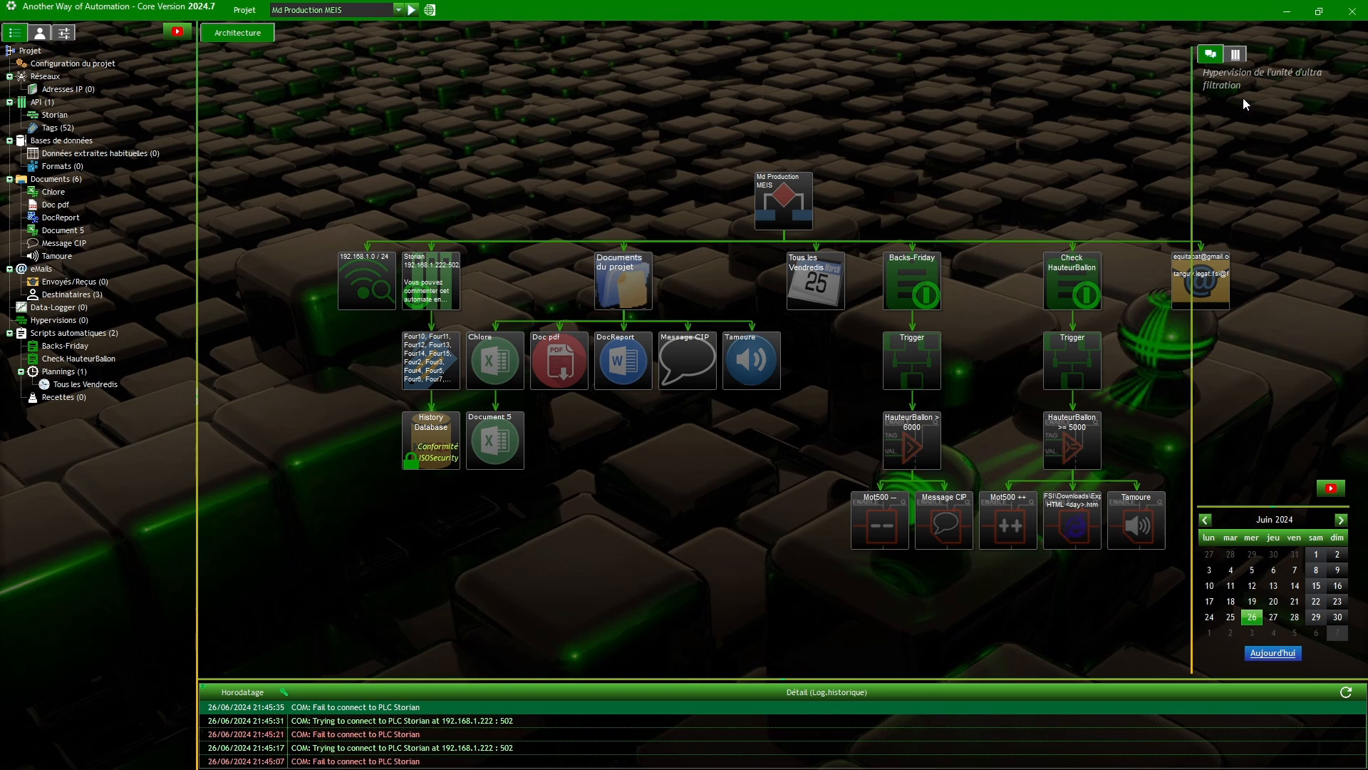
click(1240, 59)
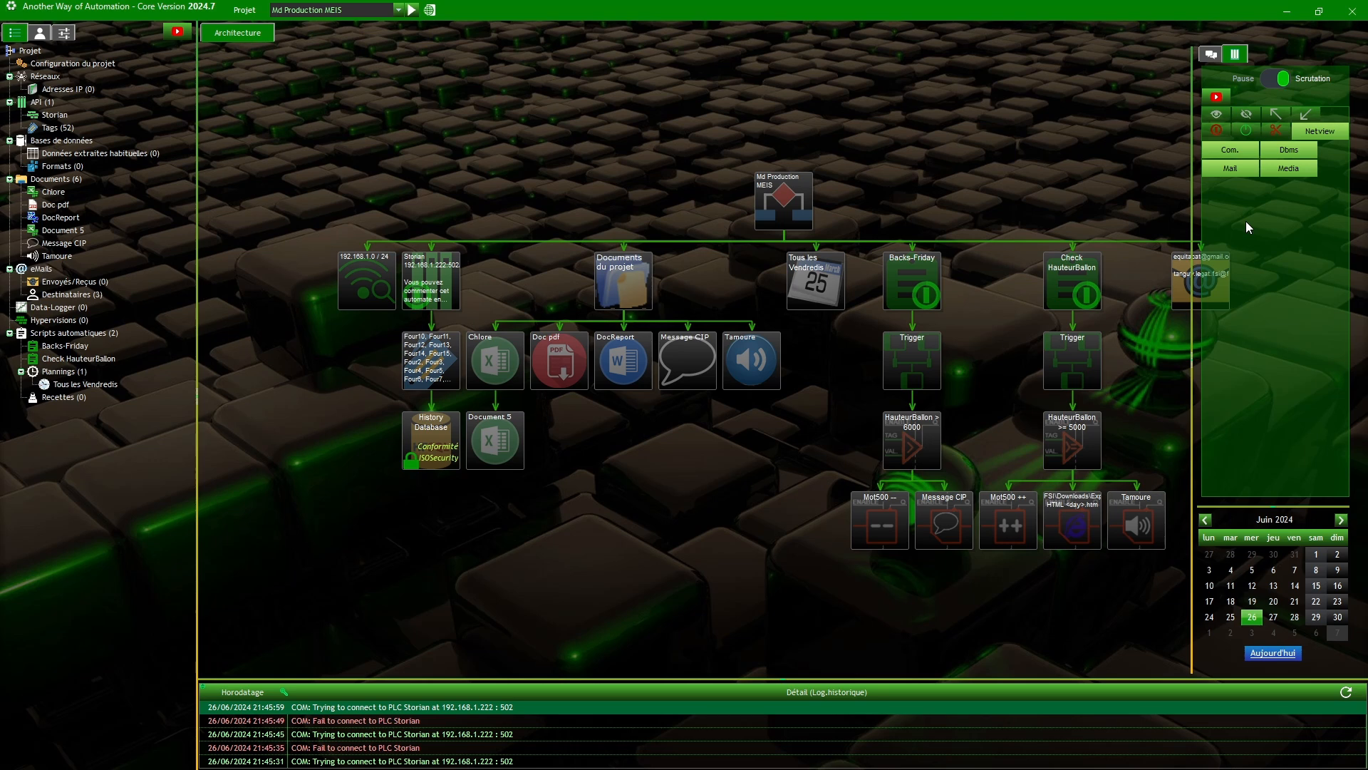
click(1209, 55)
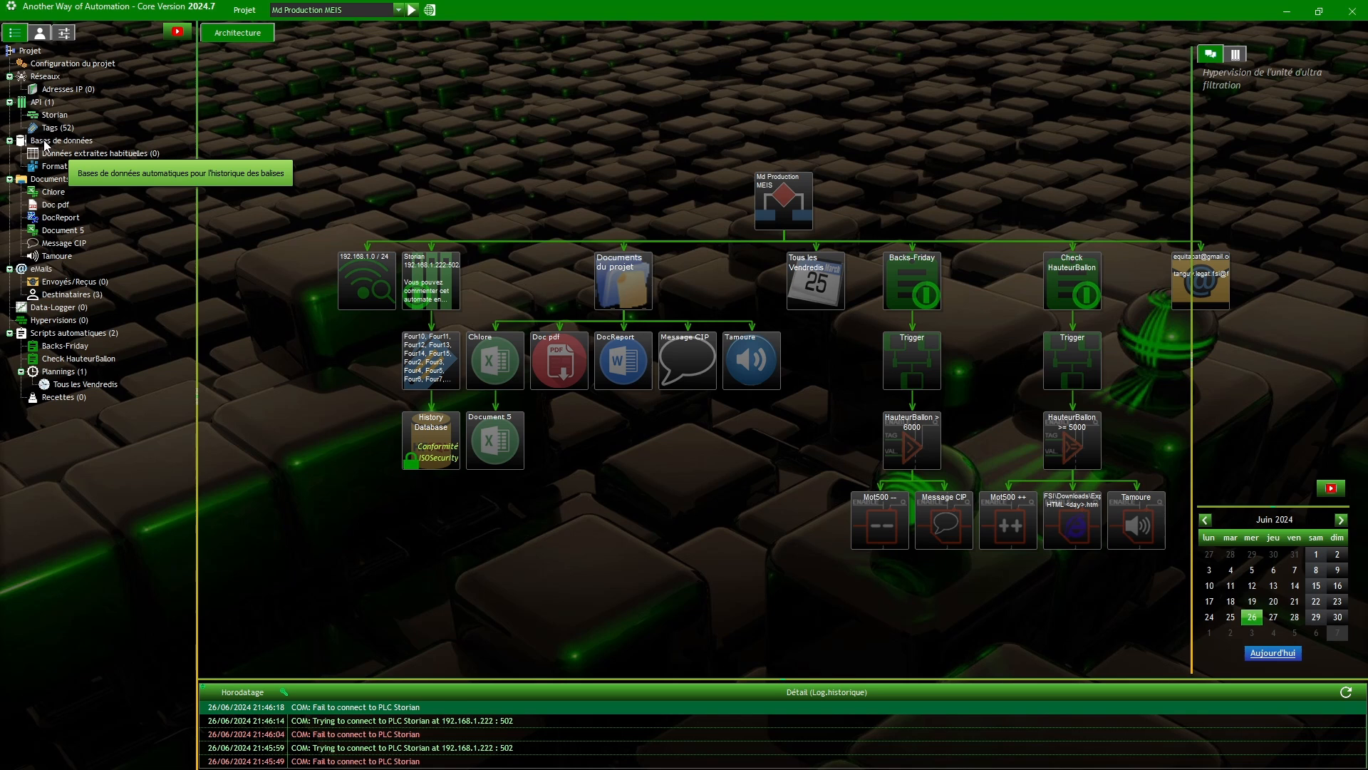
key(ctrl)
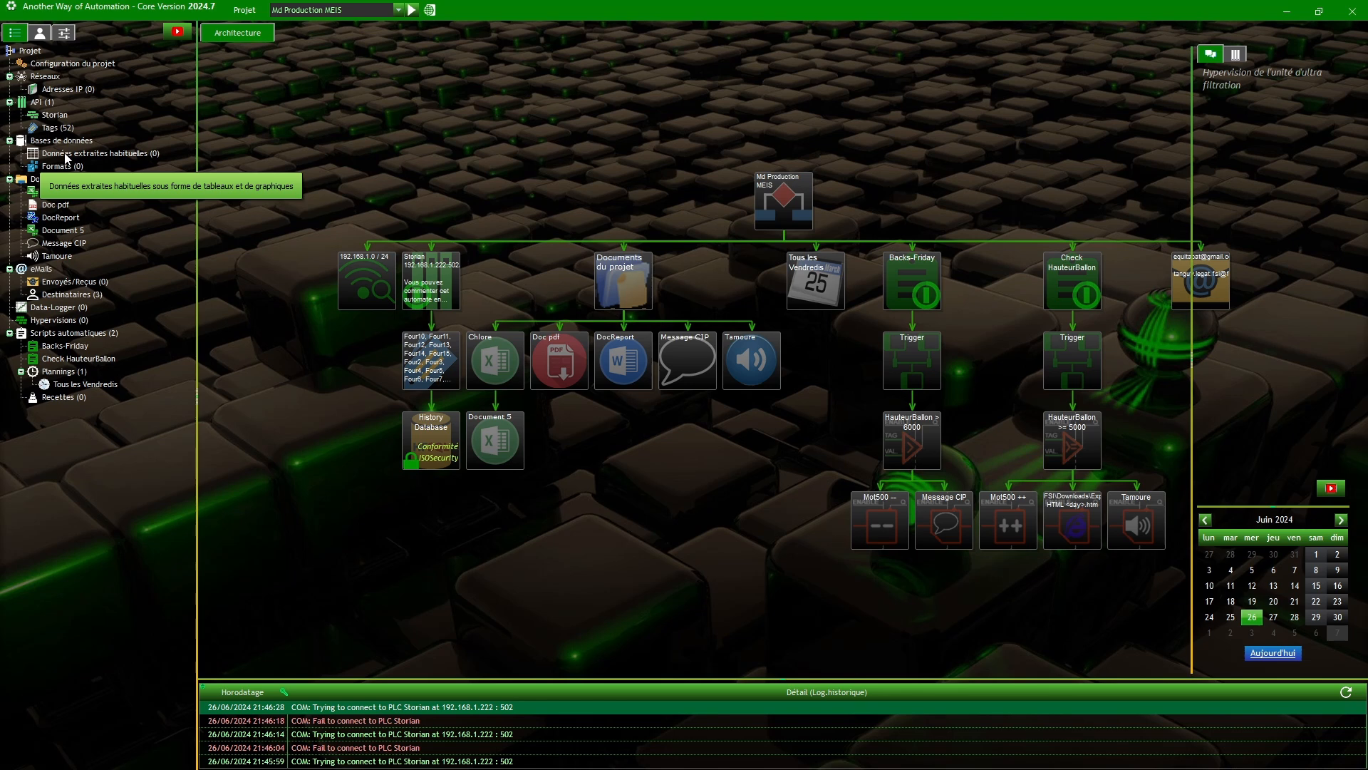
- Create a new entry in the project's habitual database extractions and set its alias to Niveaux
click(65, 154)
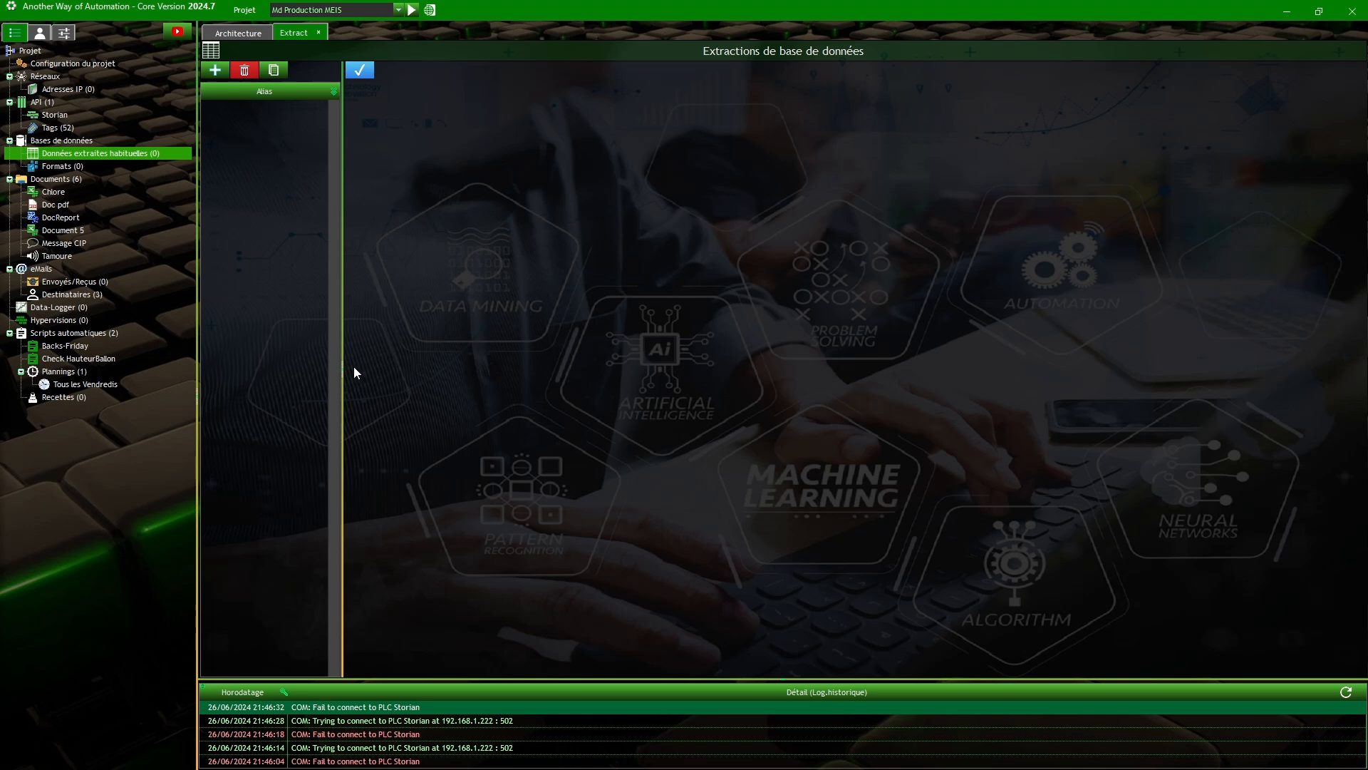
drag(339, 369, 389, 369)
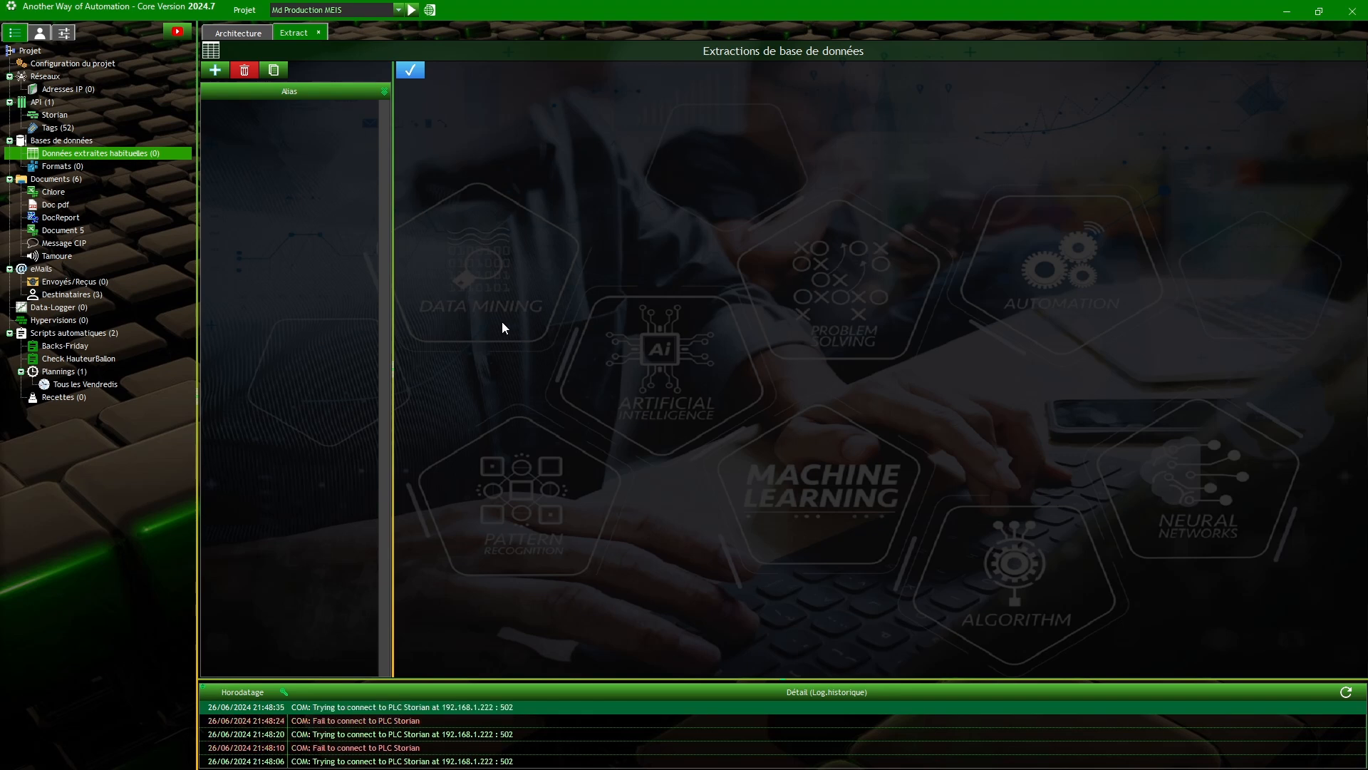
click(215, 69)
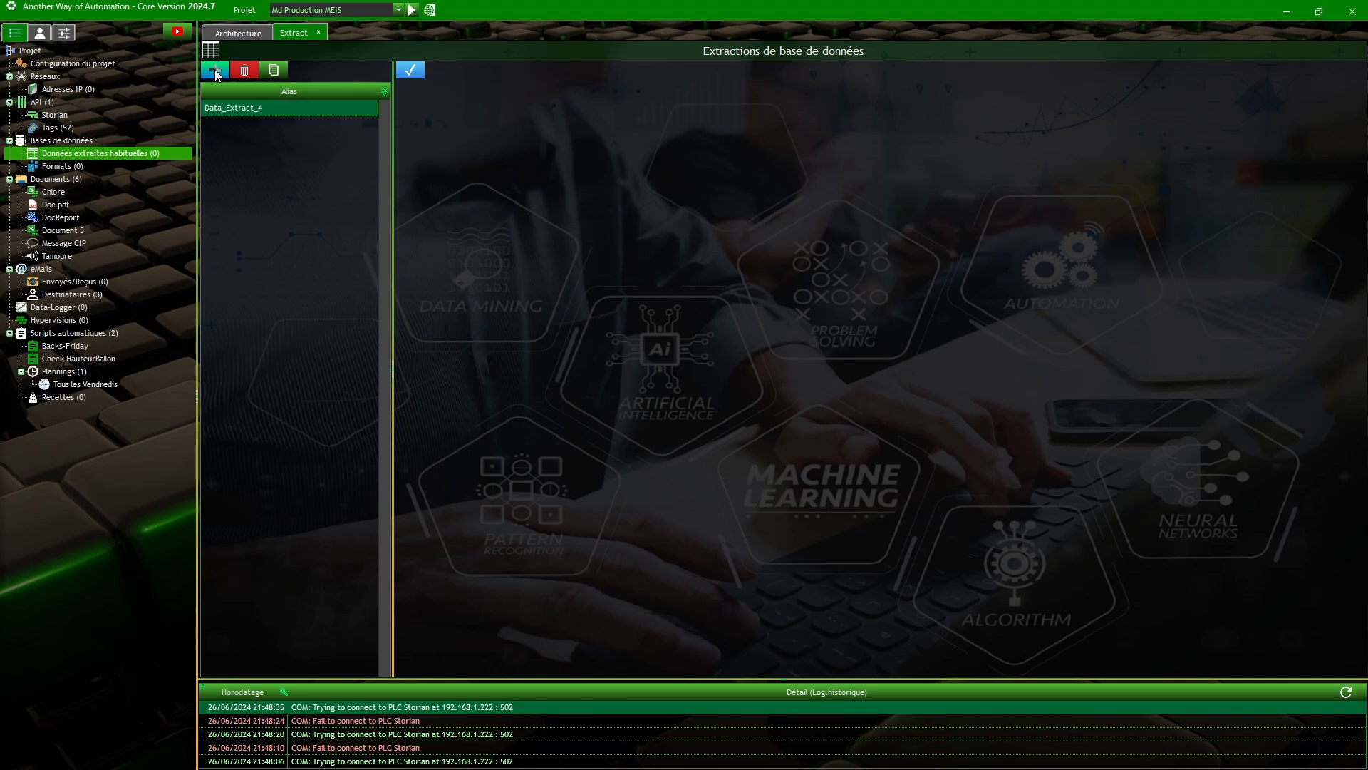
click(245, 109)
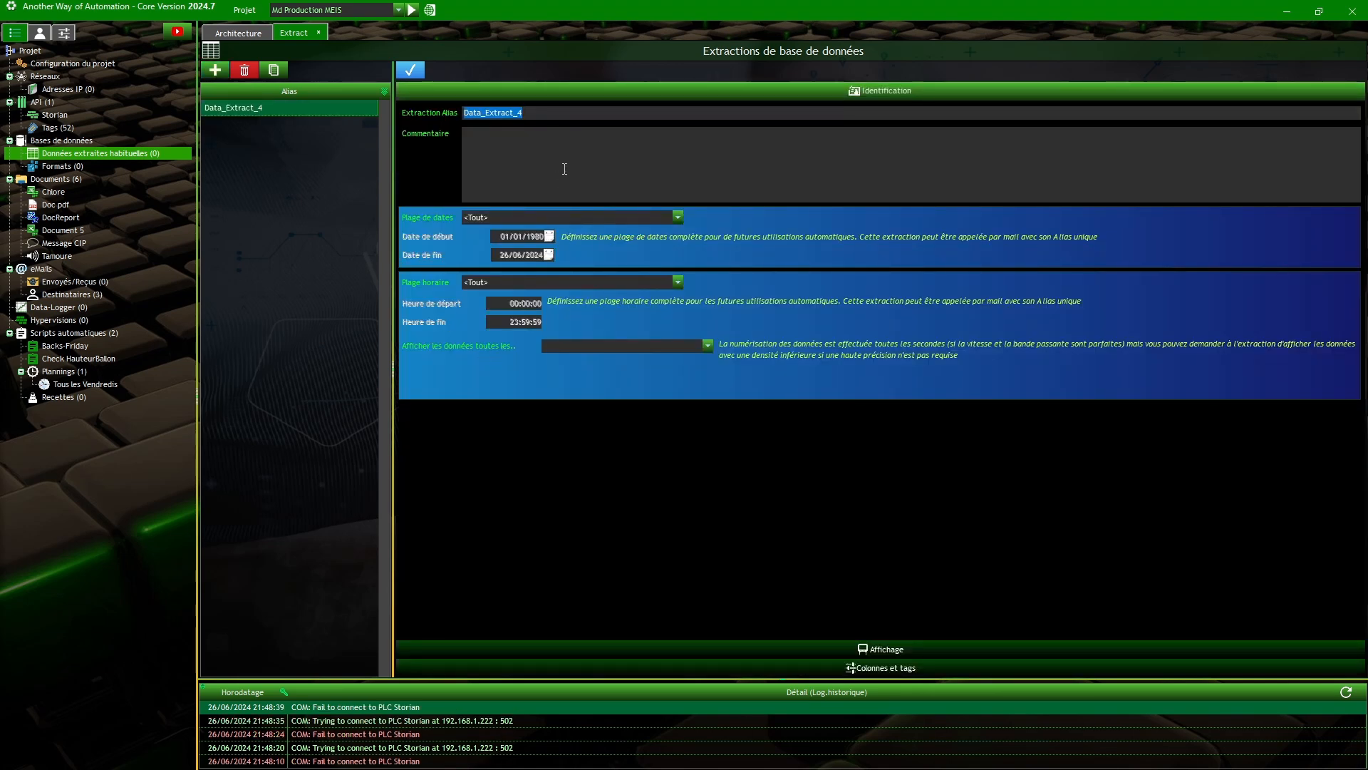
key(BackSpace)
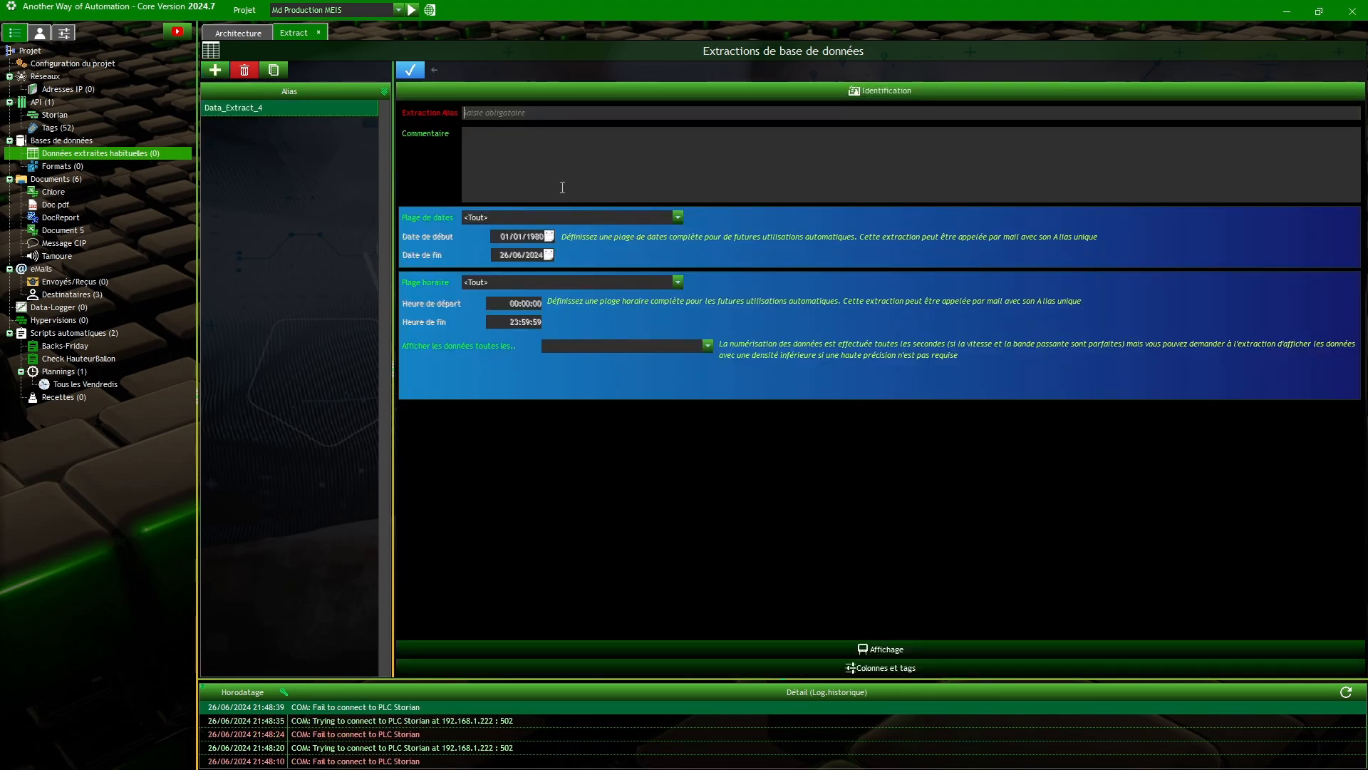
text(Niveaux)
click(481, 149)
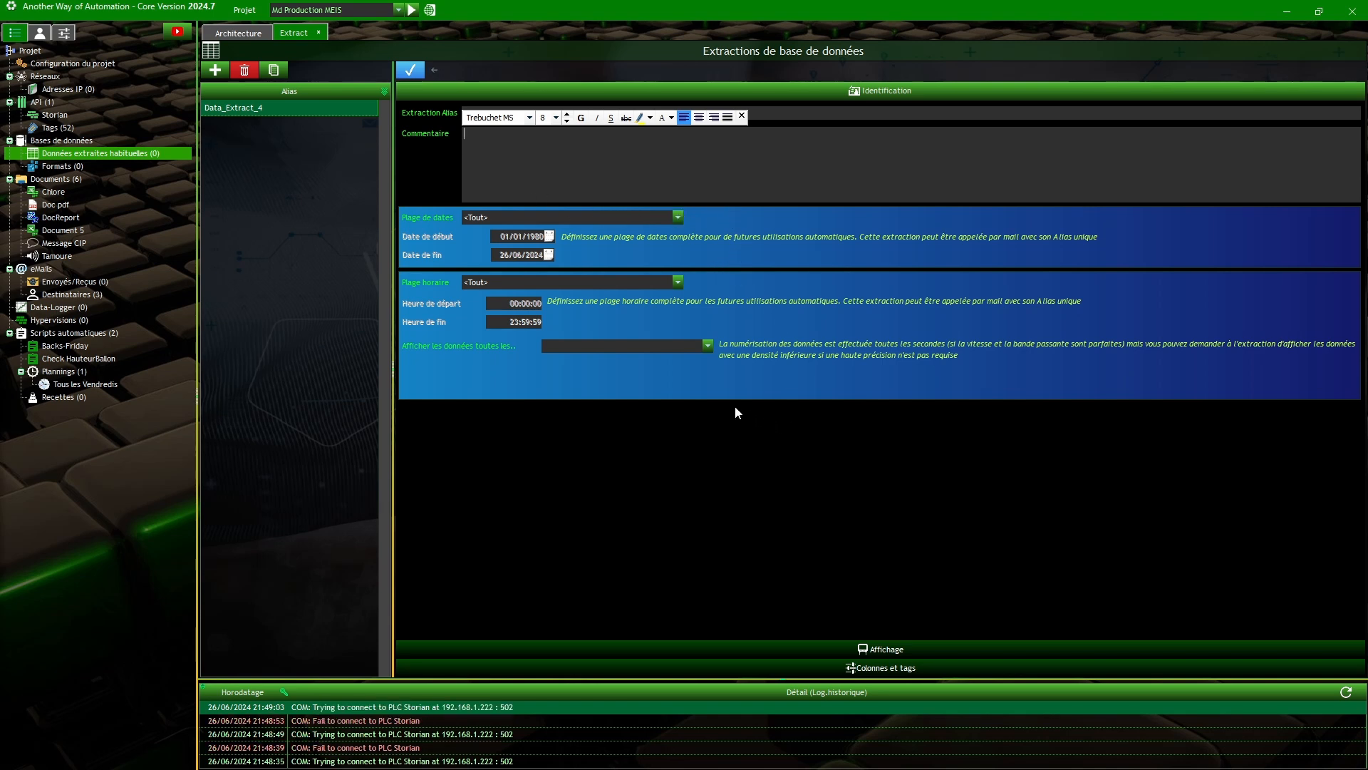
click(585, 349)
click(582, 346)
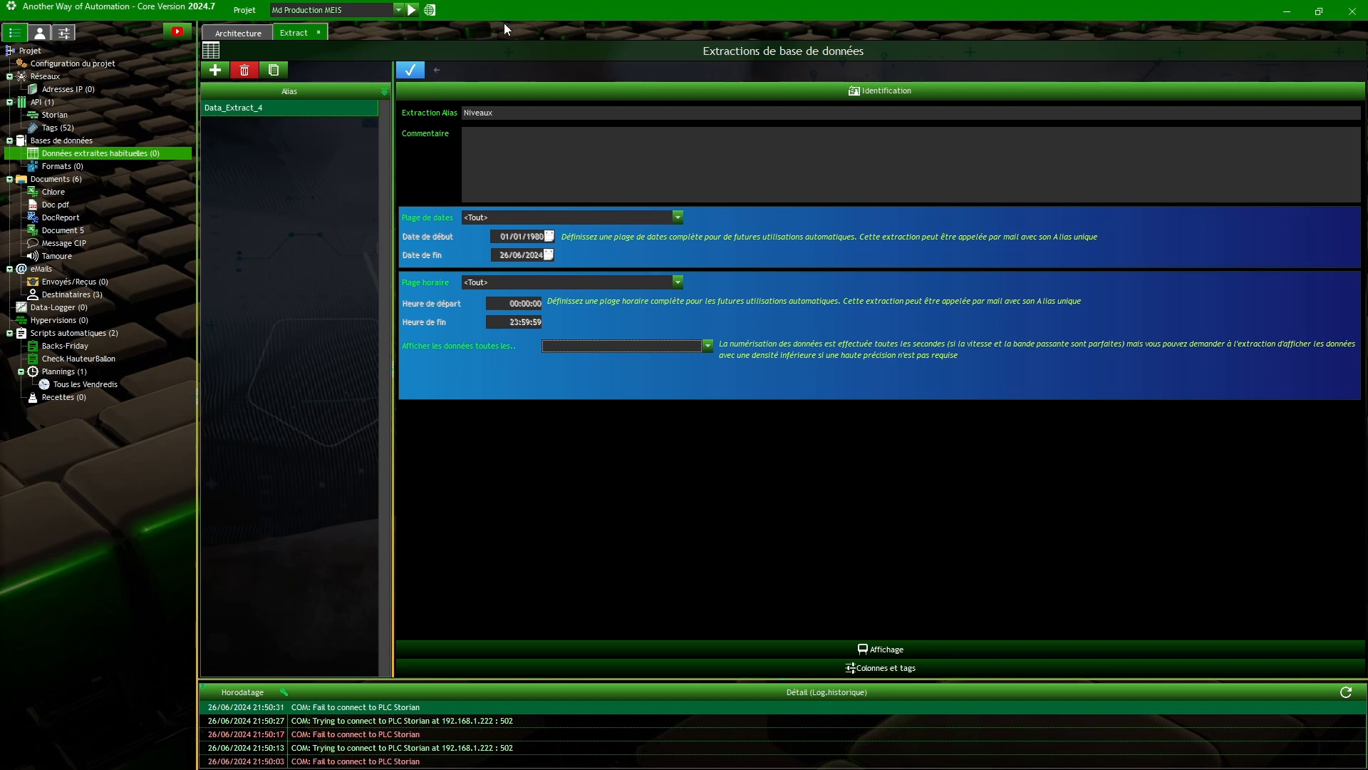
- Set the Niveaux extraction's date range to "Cette semaine" and save the extraction
click(493, 218)
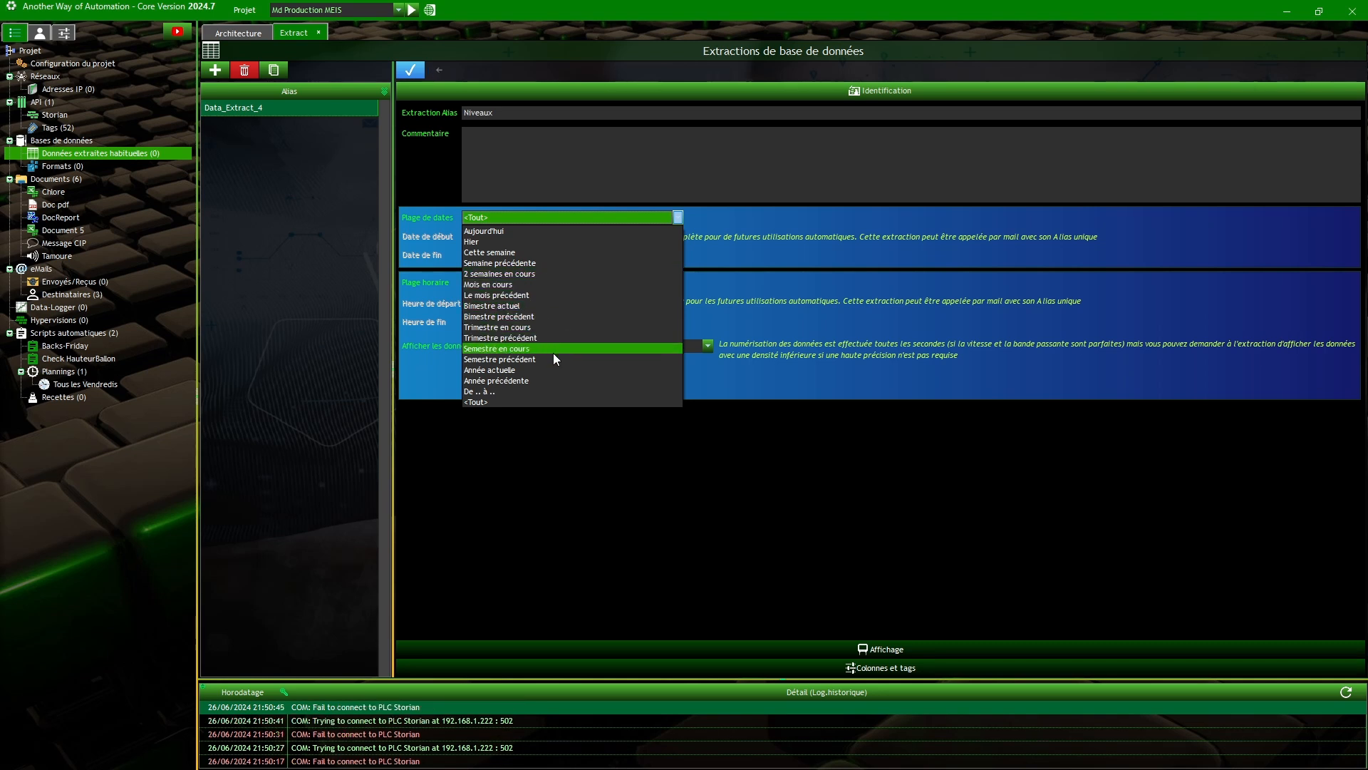
click(486, 391)
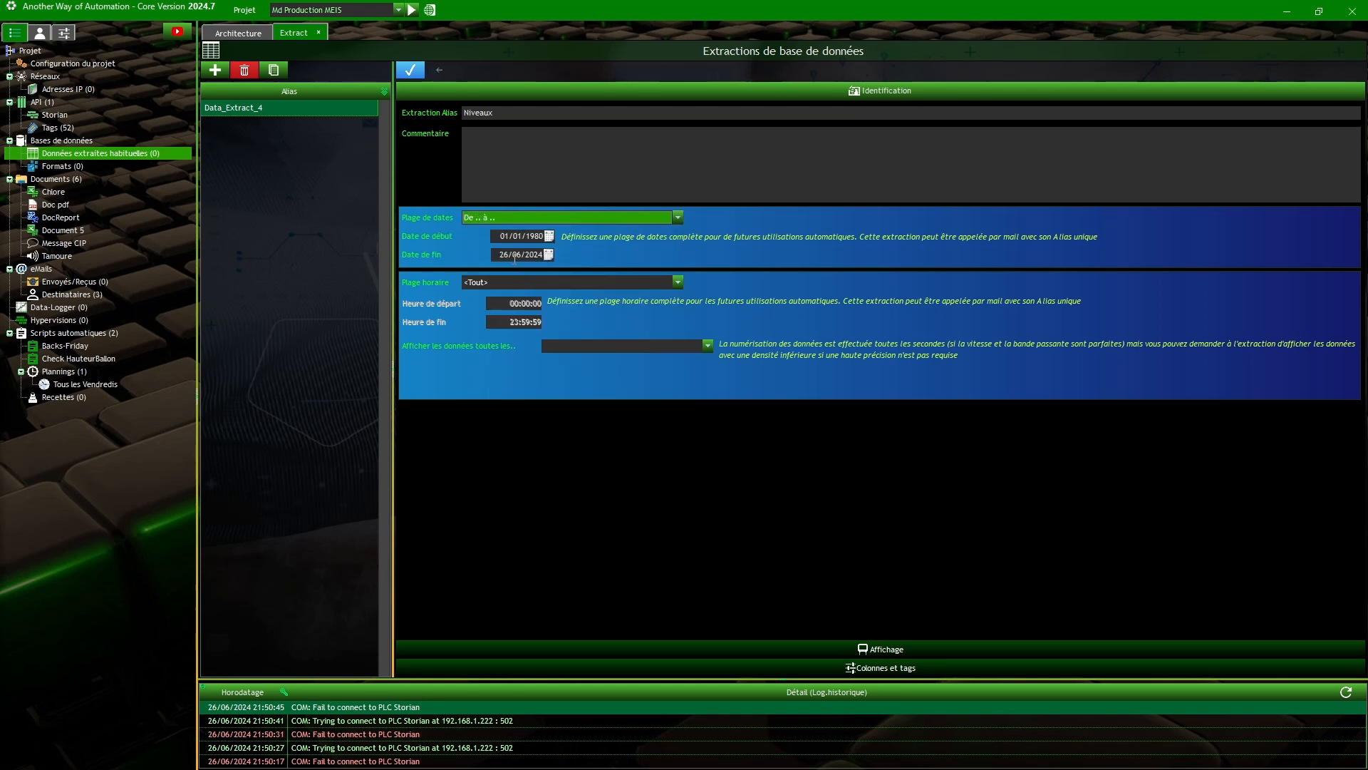
click(526, 218)
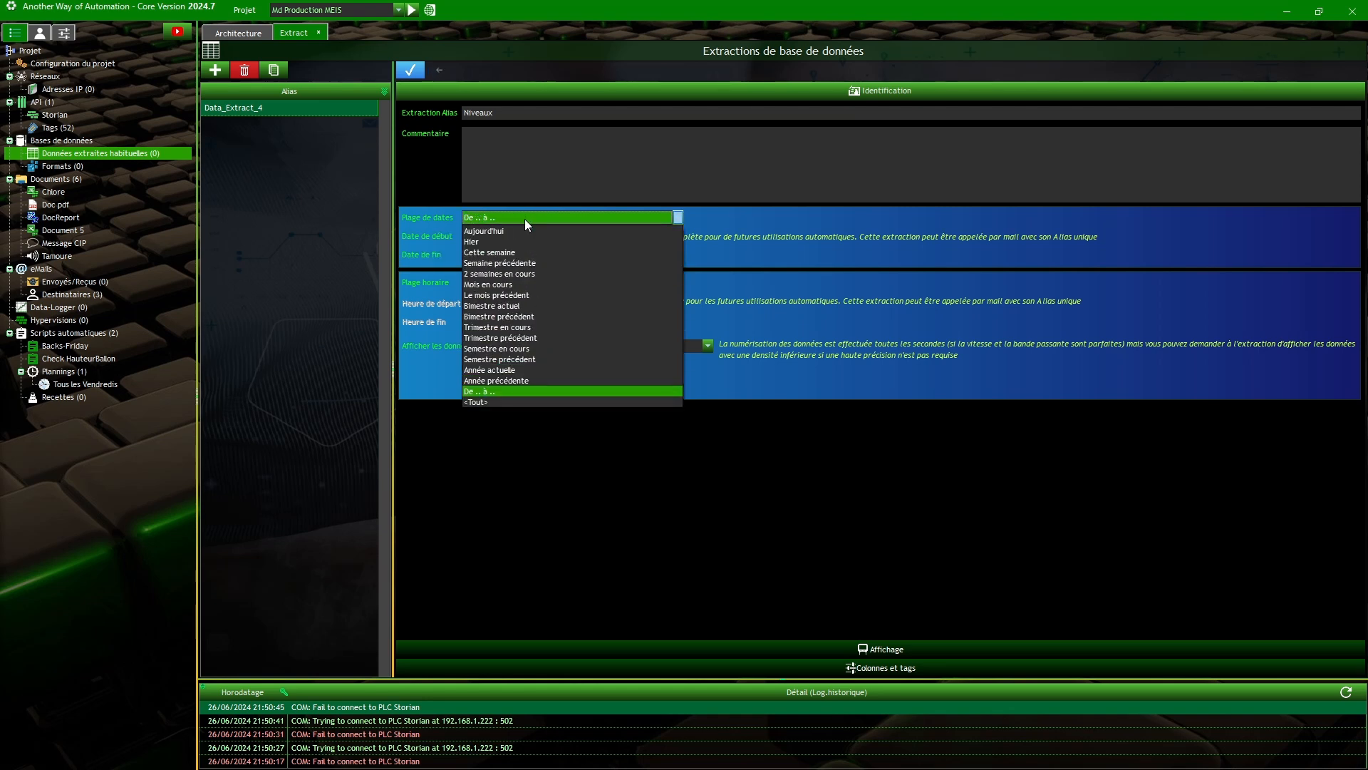
click(499, 252)
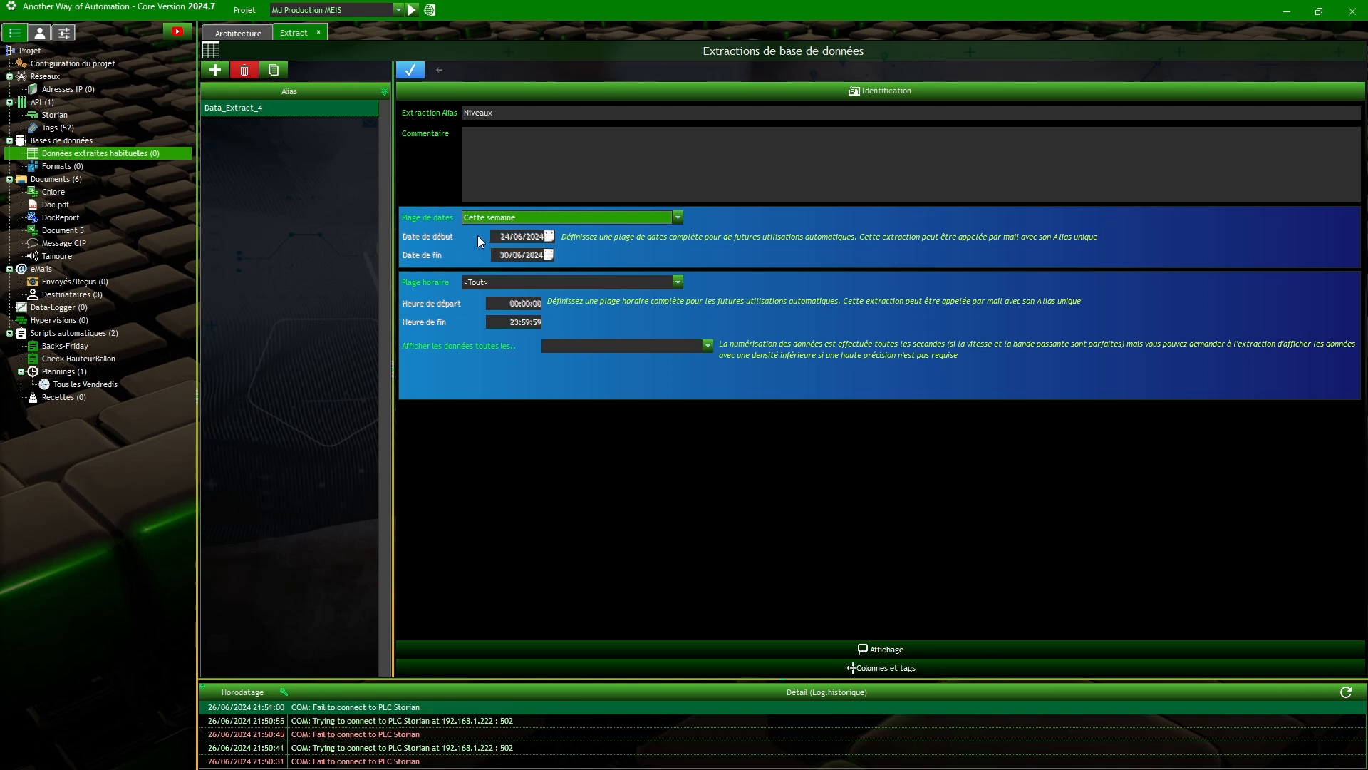
click(414, 75)
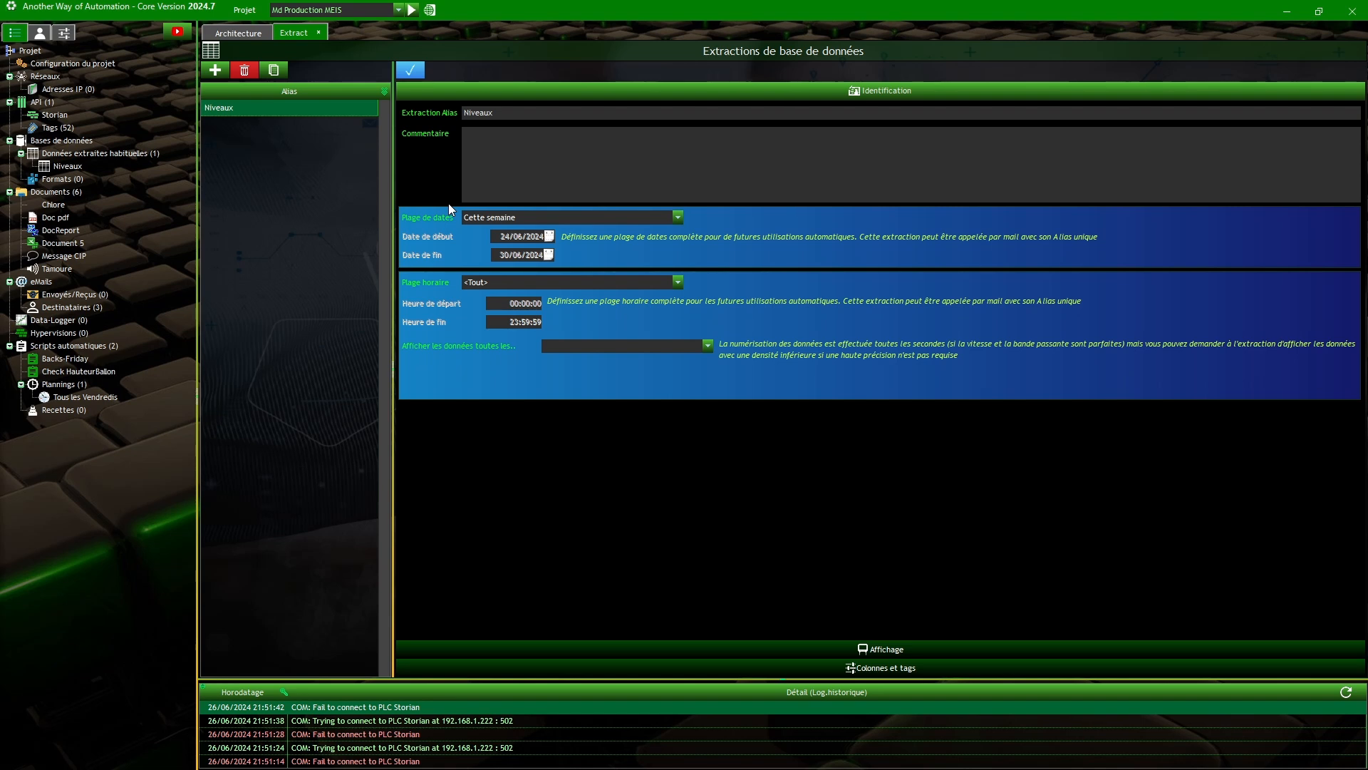
- Set the extraction's time range to "Journée complète (de 00:00:00 à 23:59:59)" and its data display interval to "Toutes les 10 minutes"
click(502, 280)
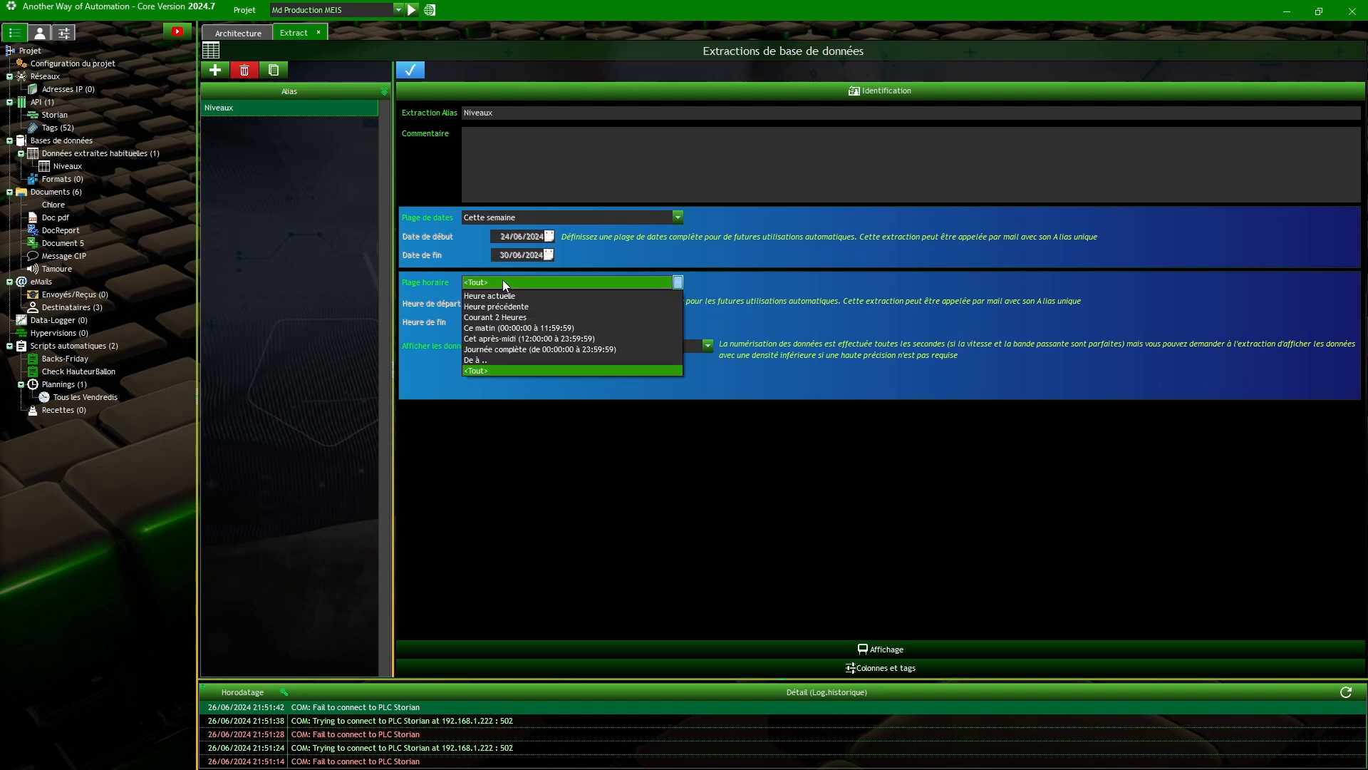
click(529, 349)
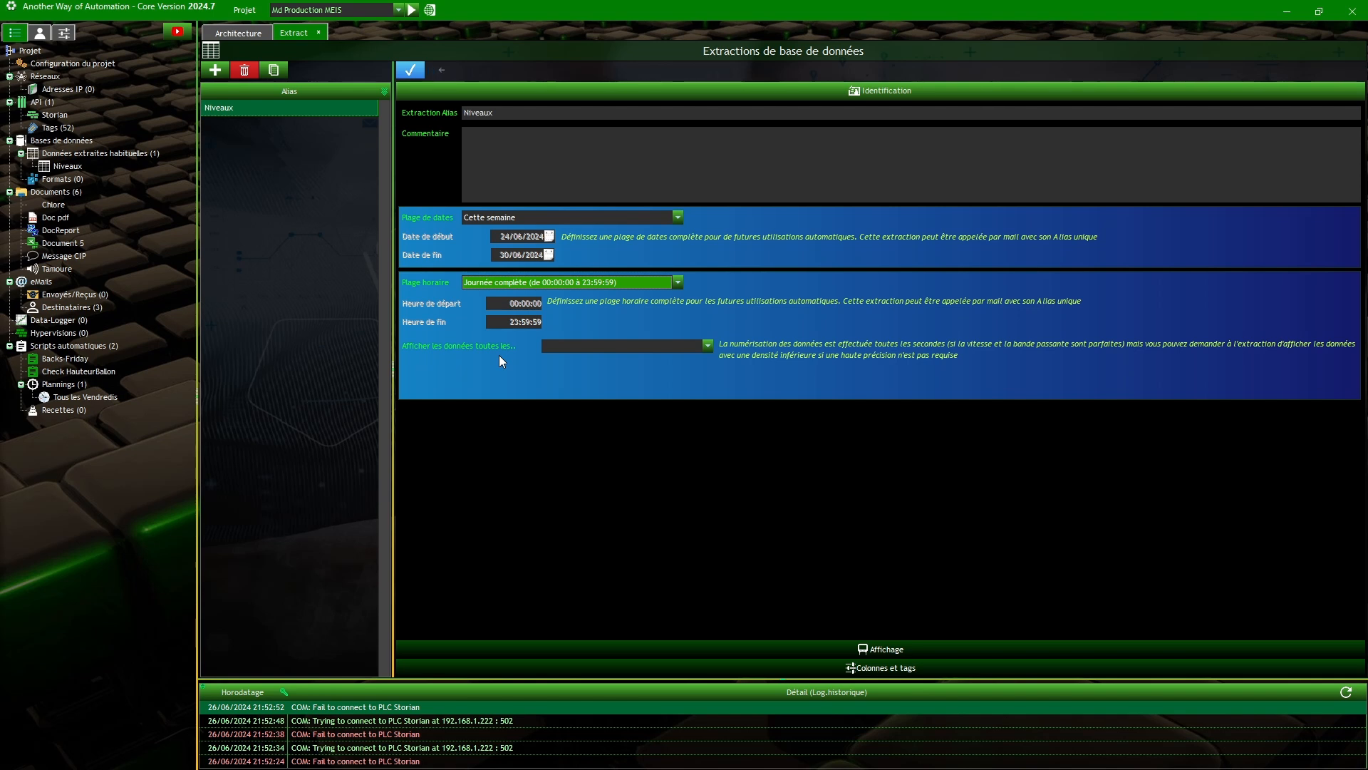
click(600, 347)
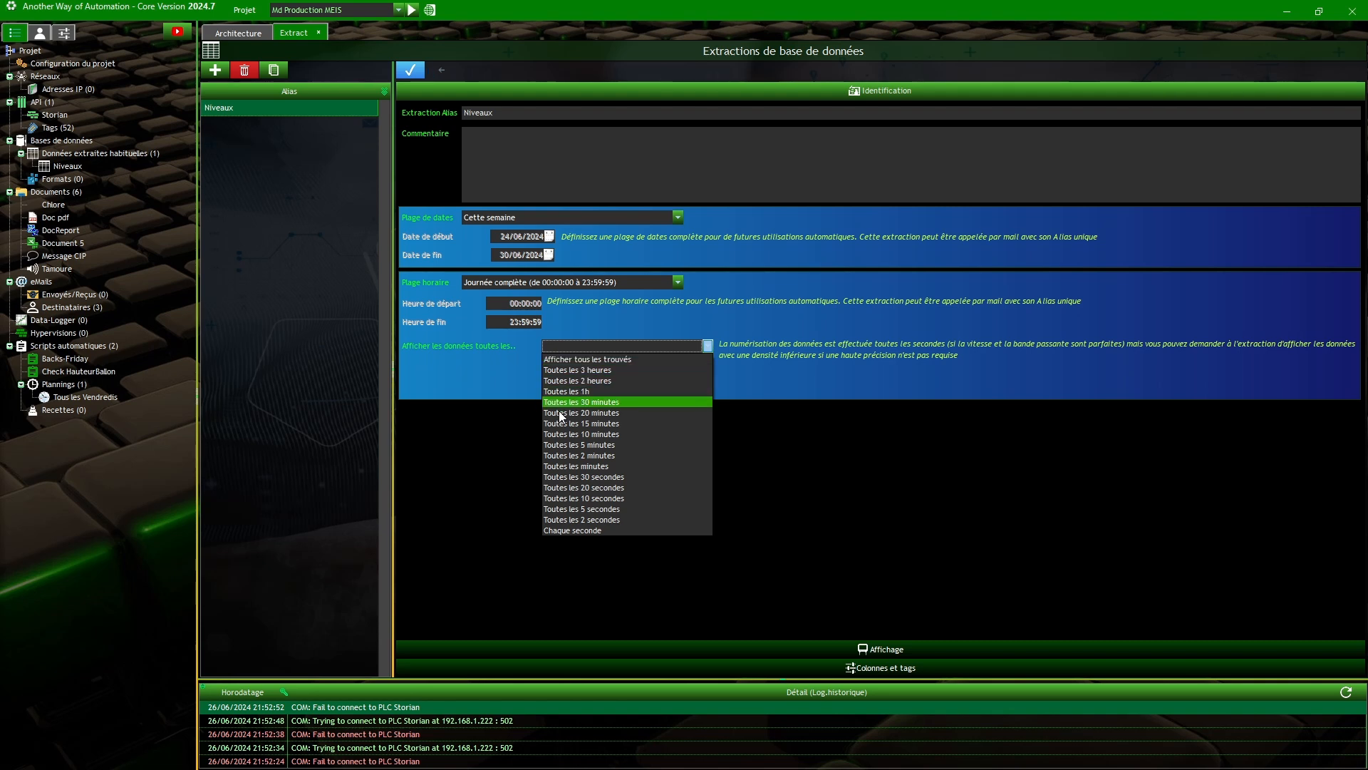
click(567, 433)
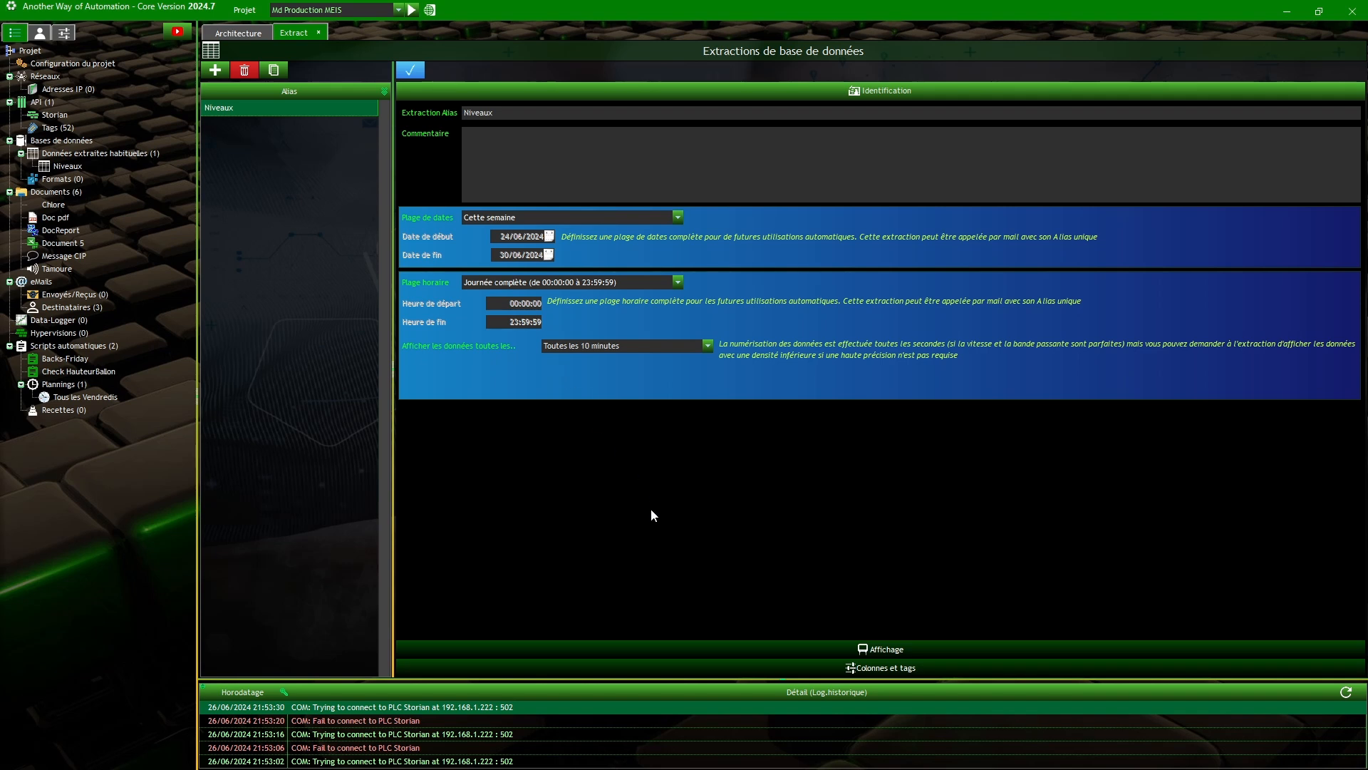
- Add the tags HauteurBallon, HauteurGrains and HauteurSilo as columns of the Niveaux extraction and save it
click(708, 668)
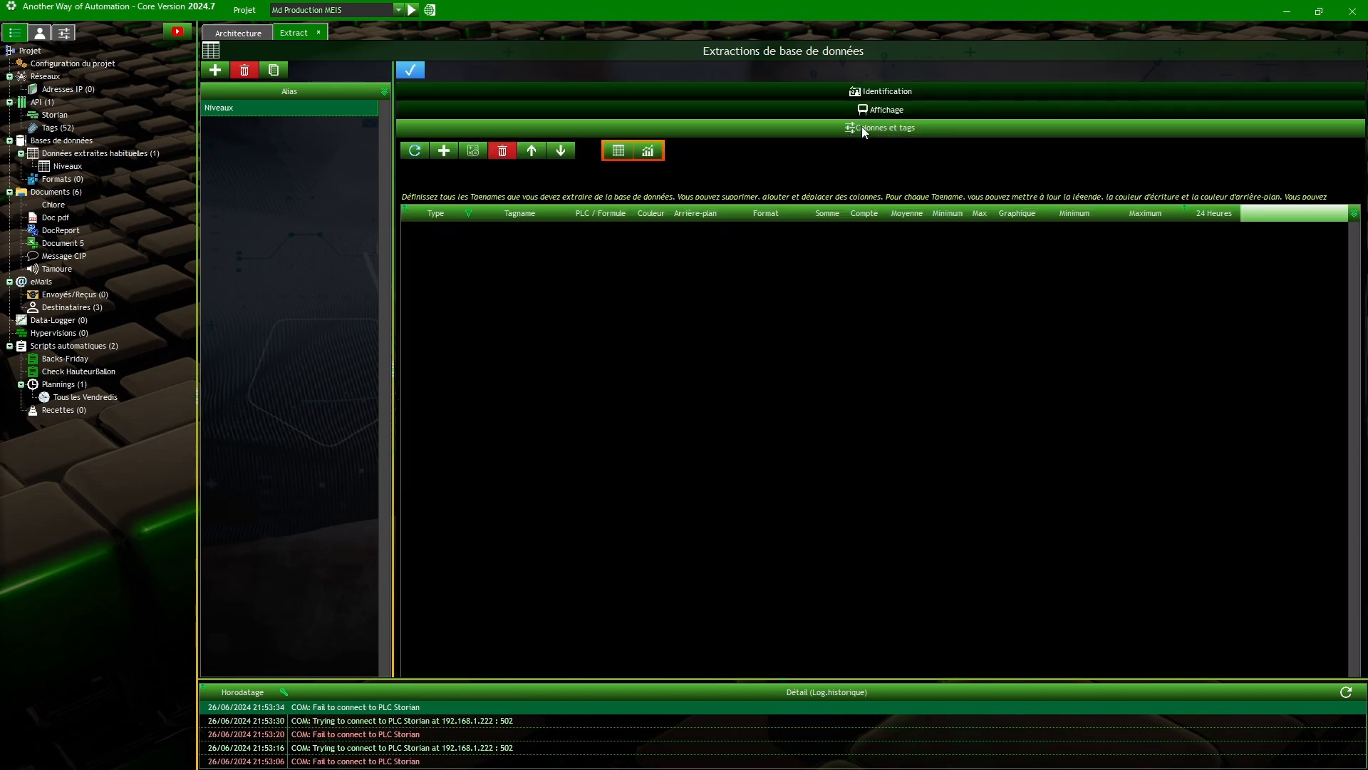
click(843, 113)
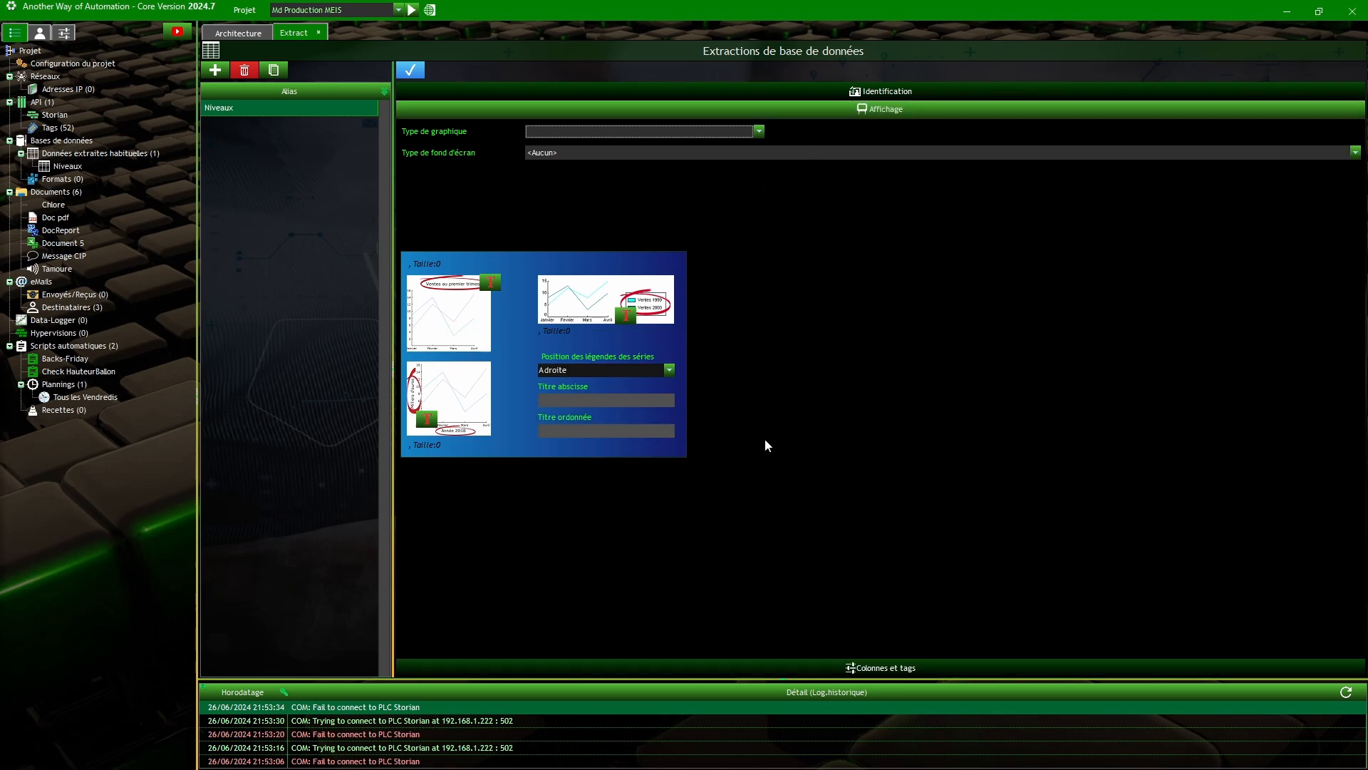
click(743, 670)
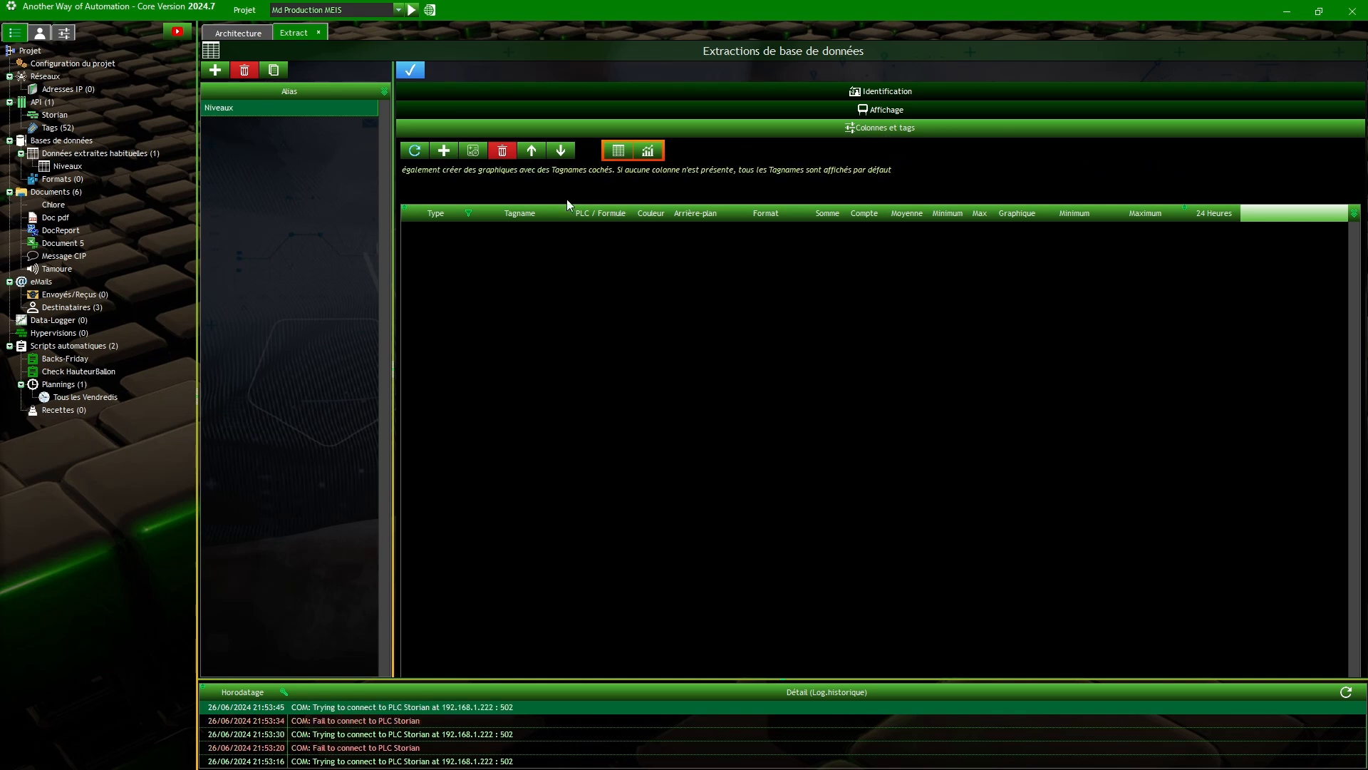
click(443, 151)
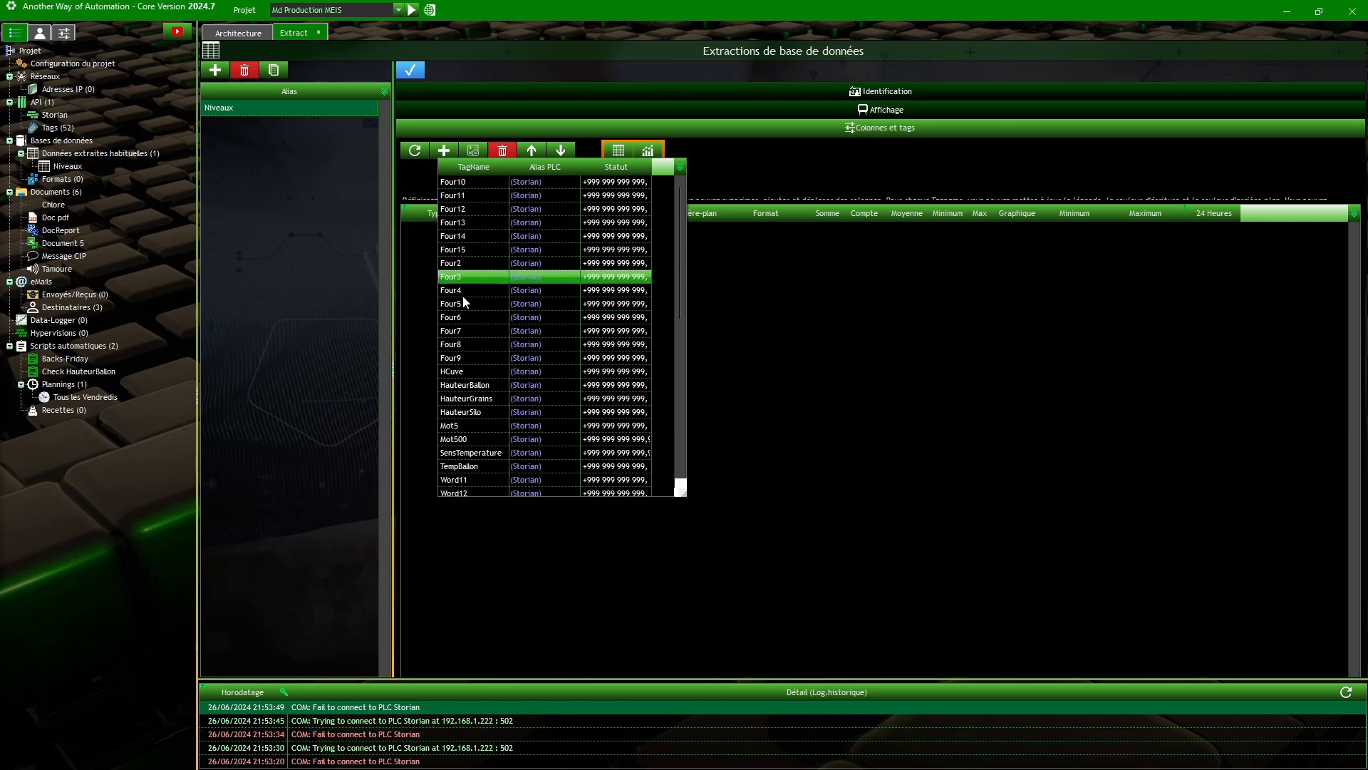
click(467, 384)
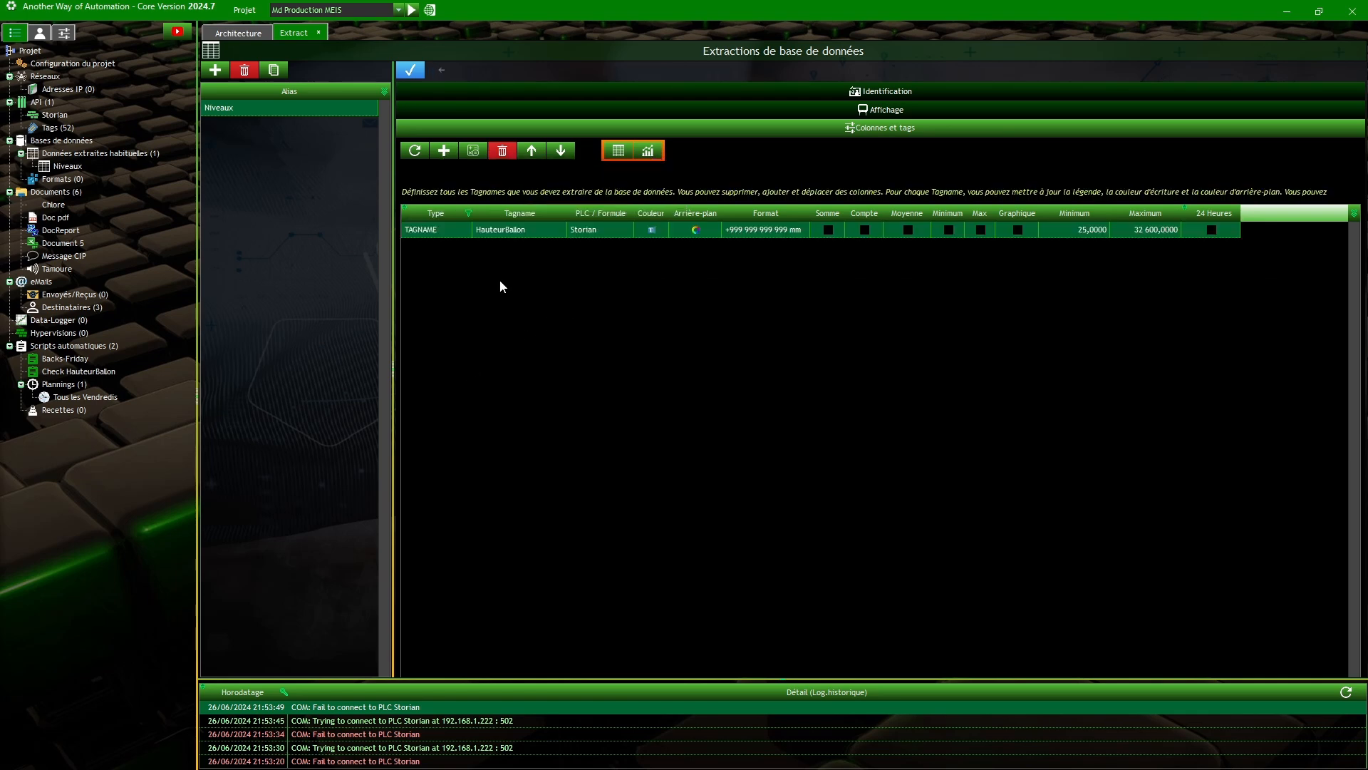
click(444, 151)
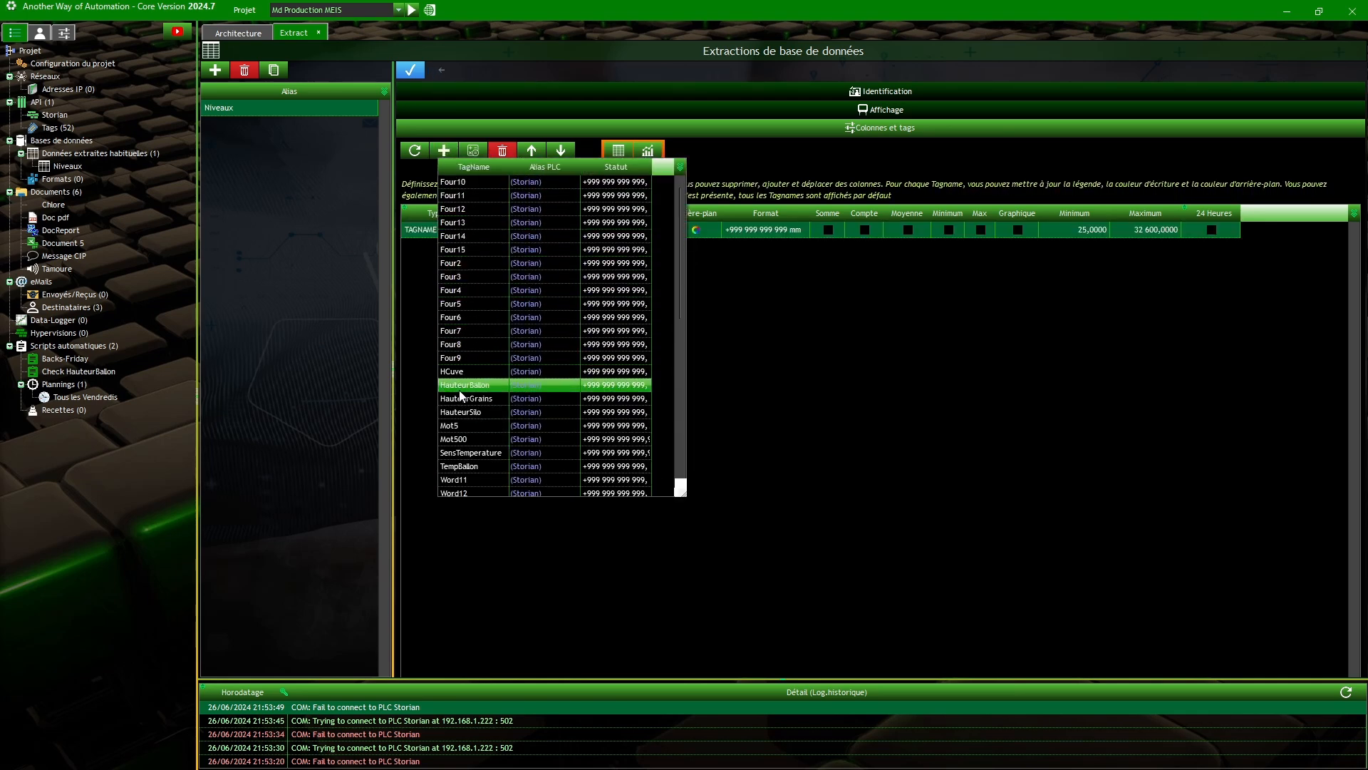
click(463, 398)
click(444, 150)
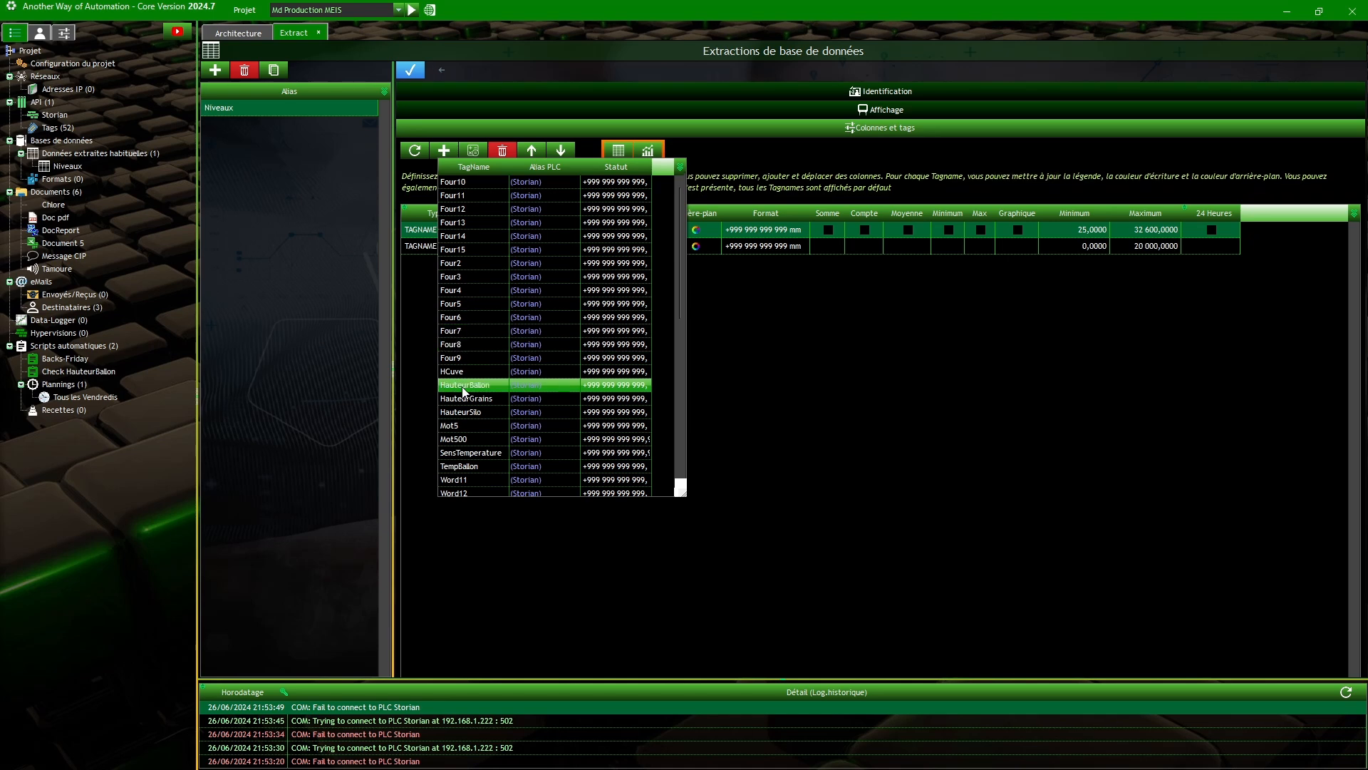
click(465, 412)
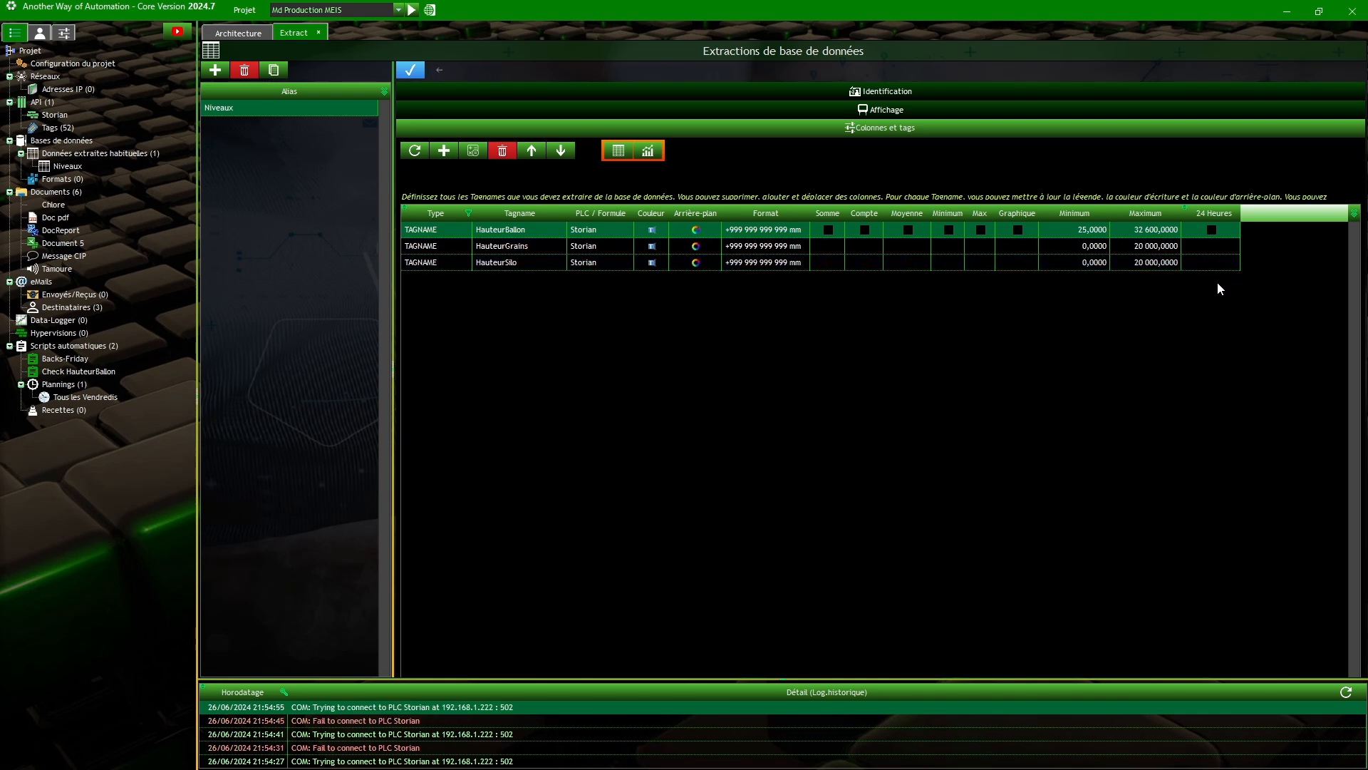
click(405, 71)
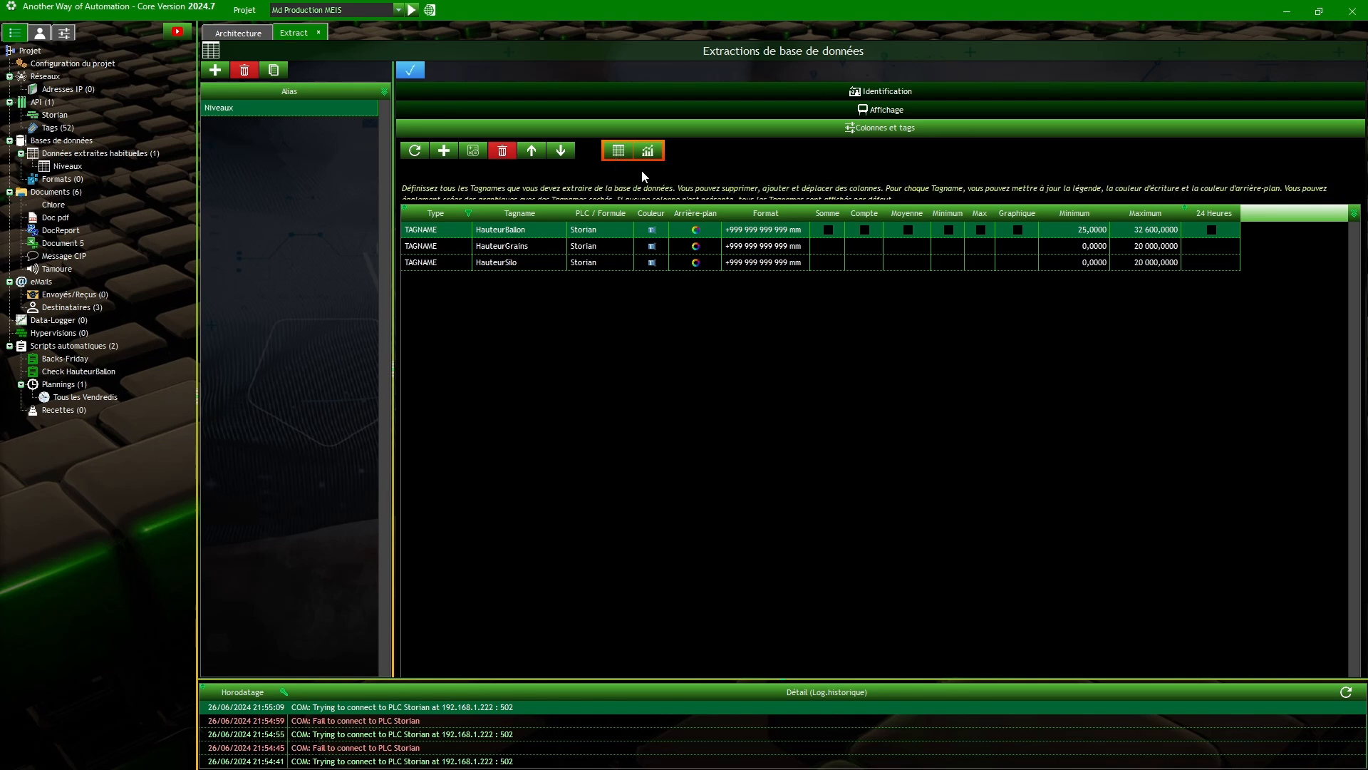
- Preview the Niveaux extraction as a table, examine the recorded levels through the end of the list, and close the preview
click(618, 151)
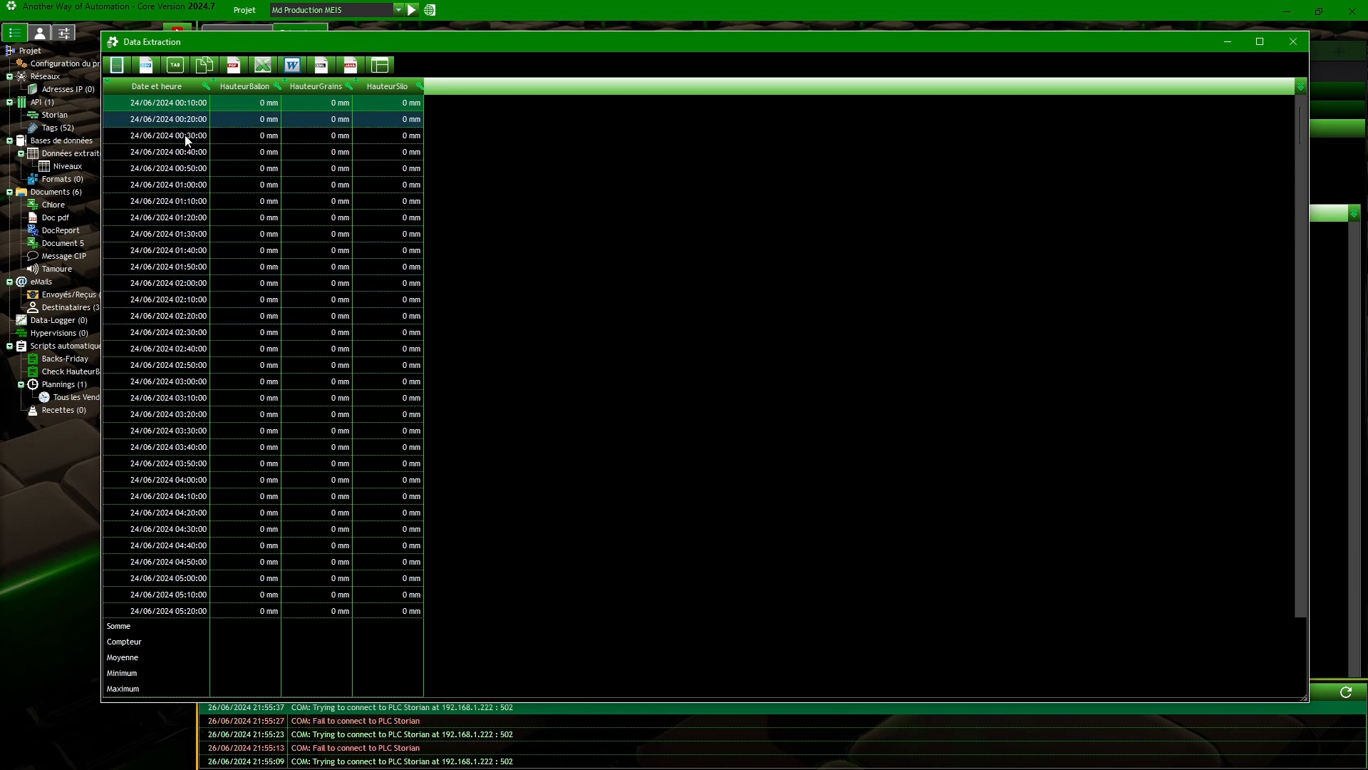
scroll(233, 322, down, 18)
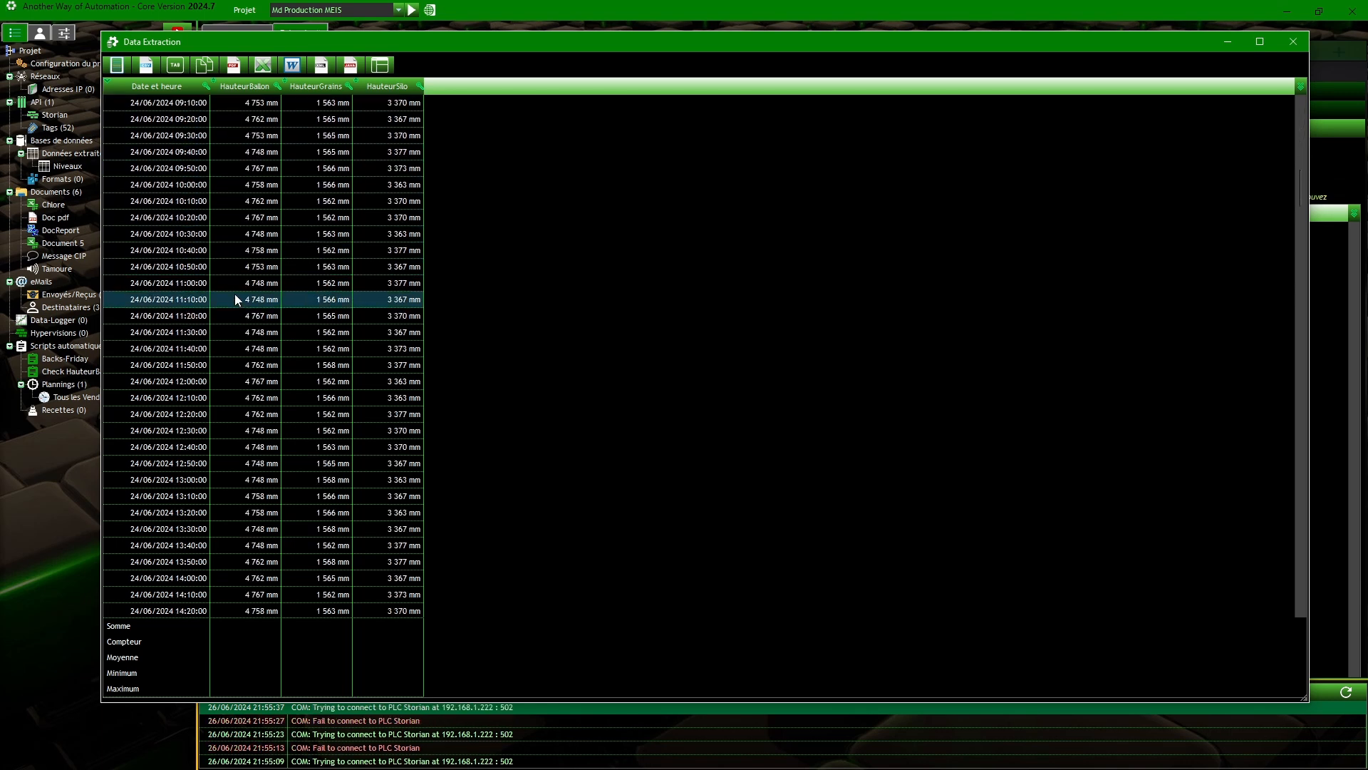
scroll(235, 298, down, 9)
scroll(215, 312, down, 13)
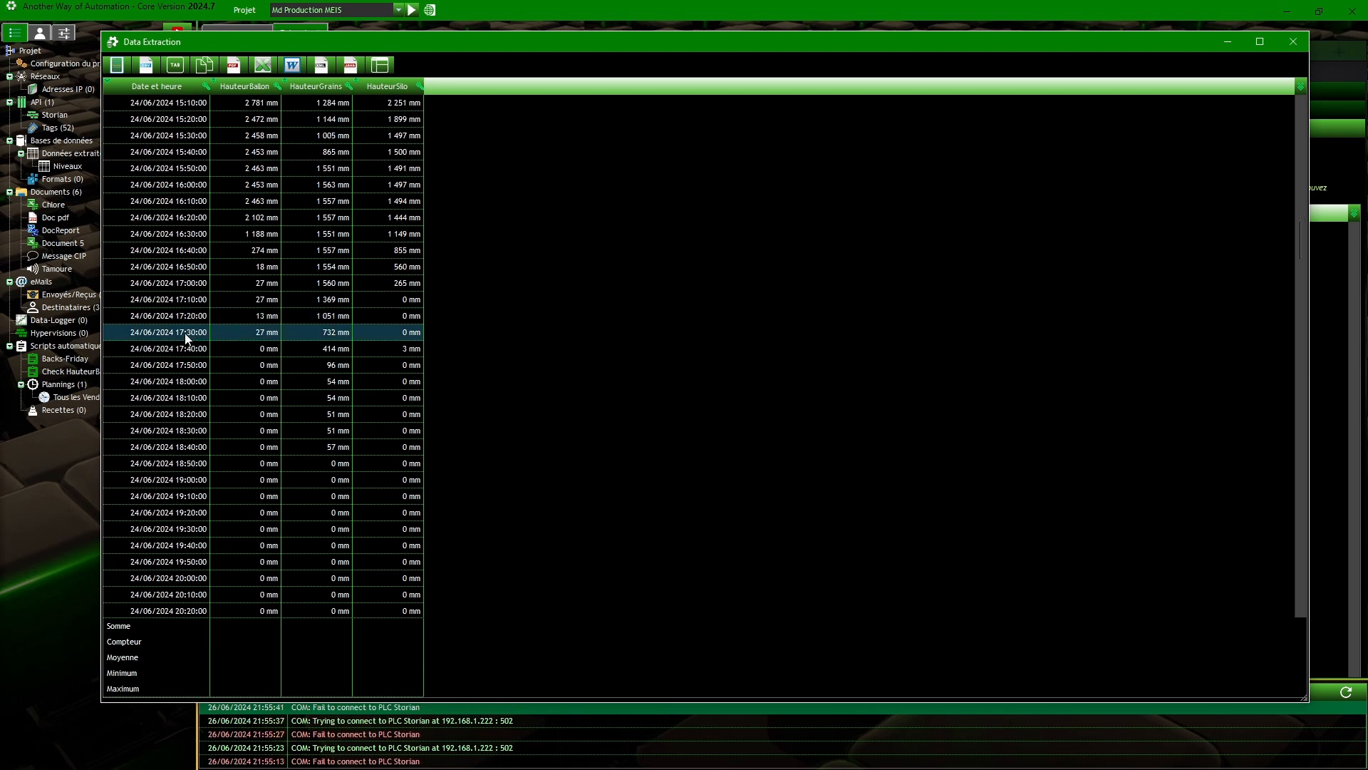
scroll(184, 340, down, 4)
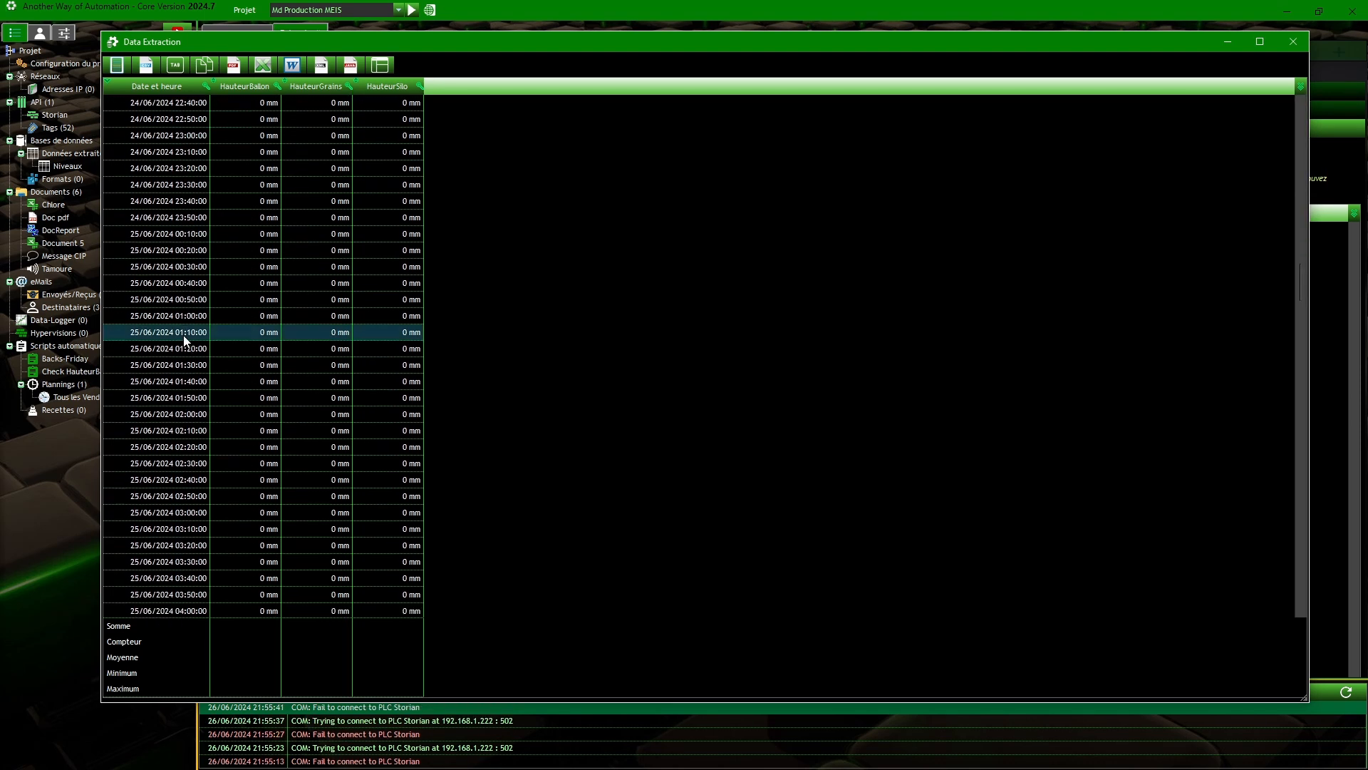
scroll(164, 331, down, 20)
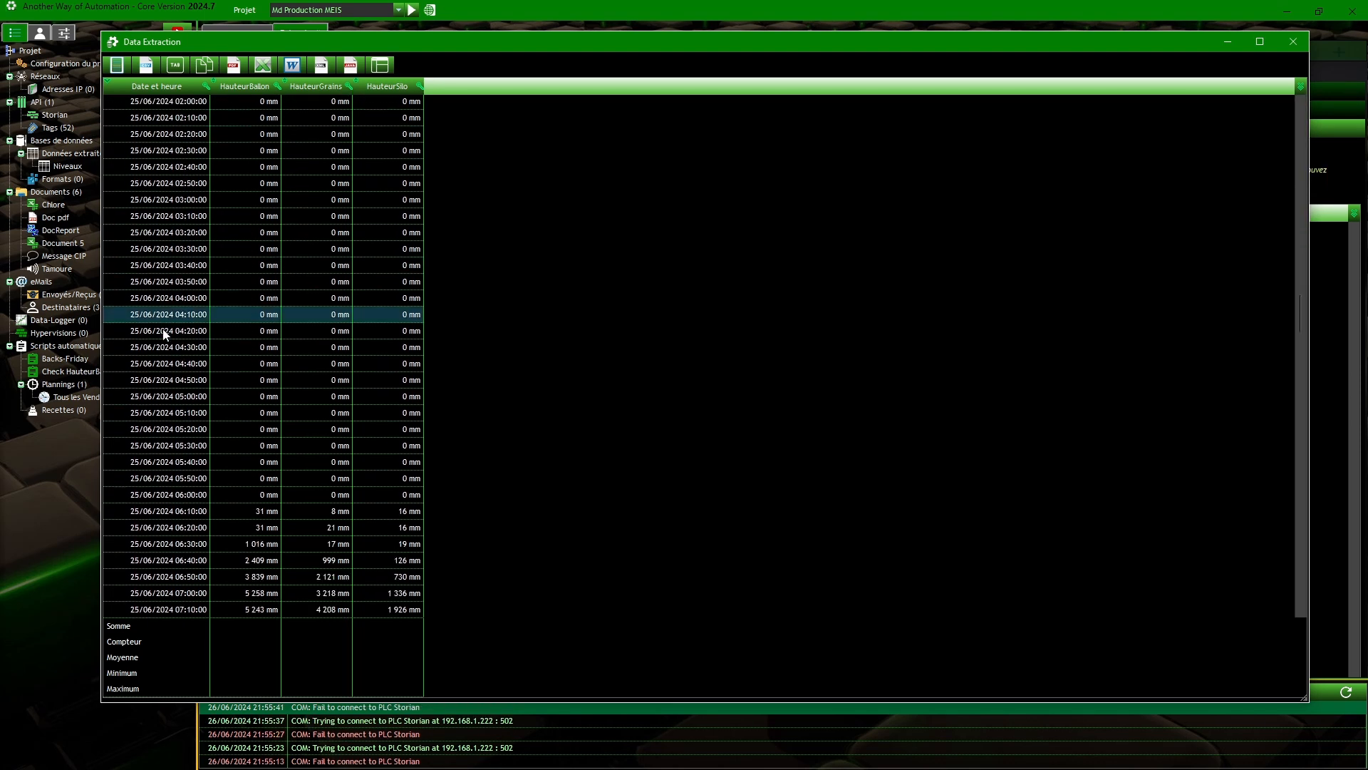
scroll(164, 331, down, 20)
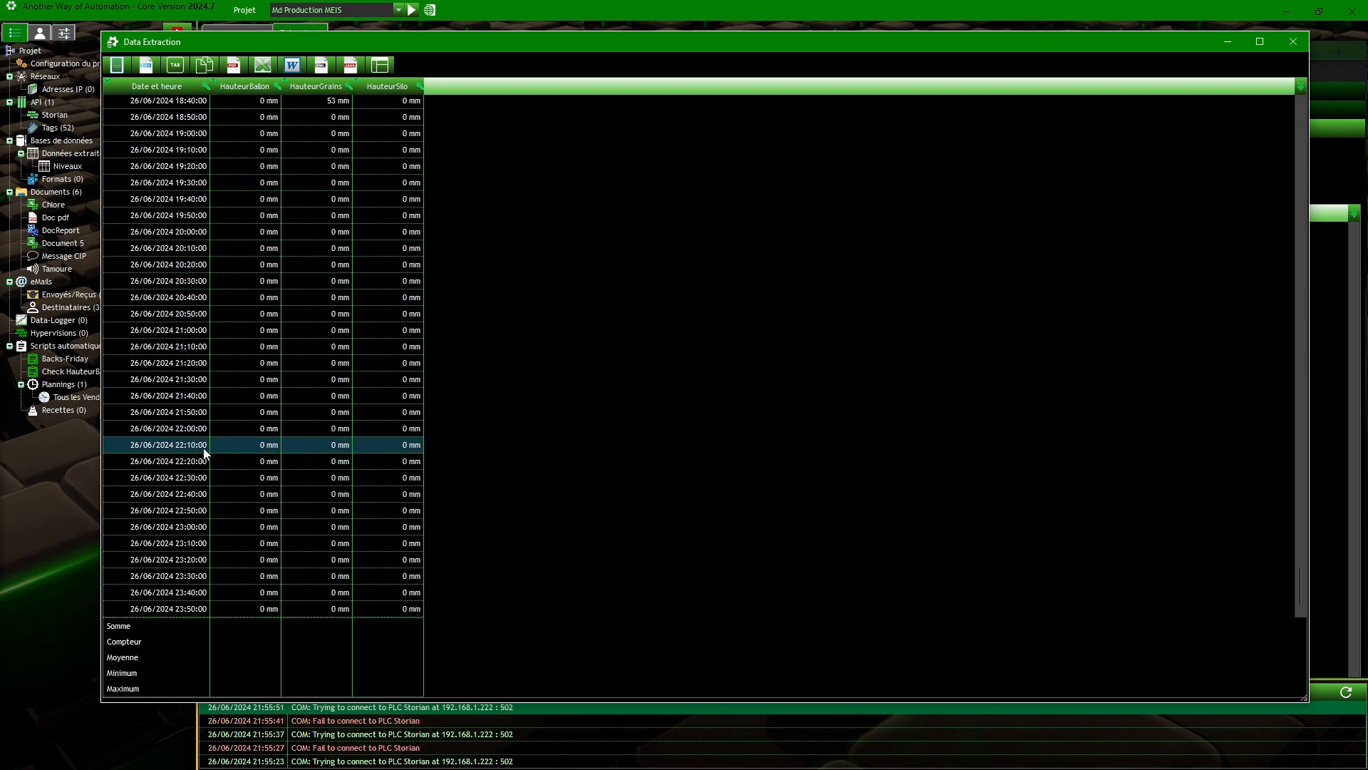
click(1294, 41)
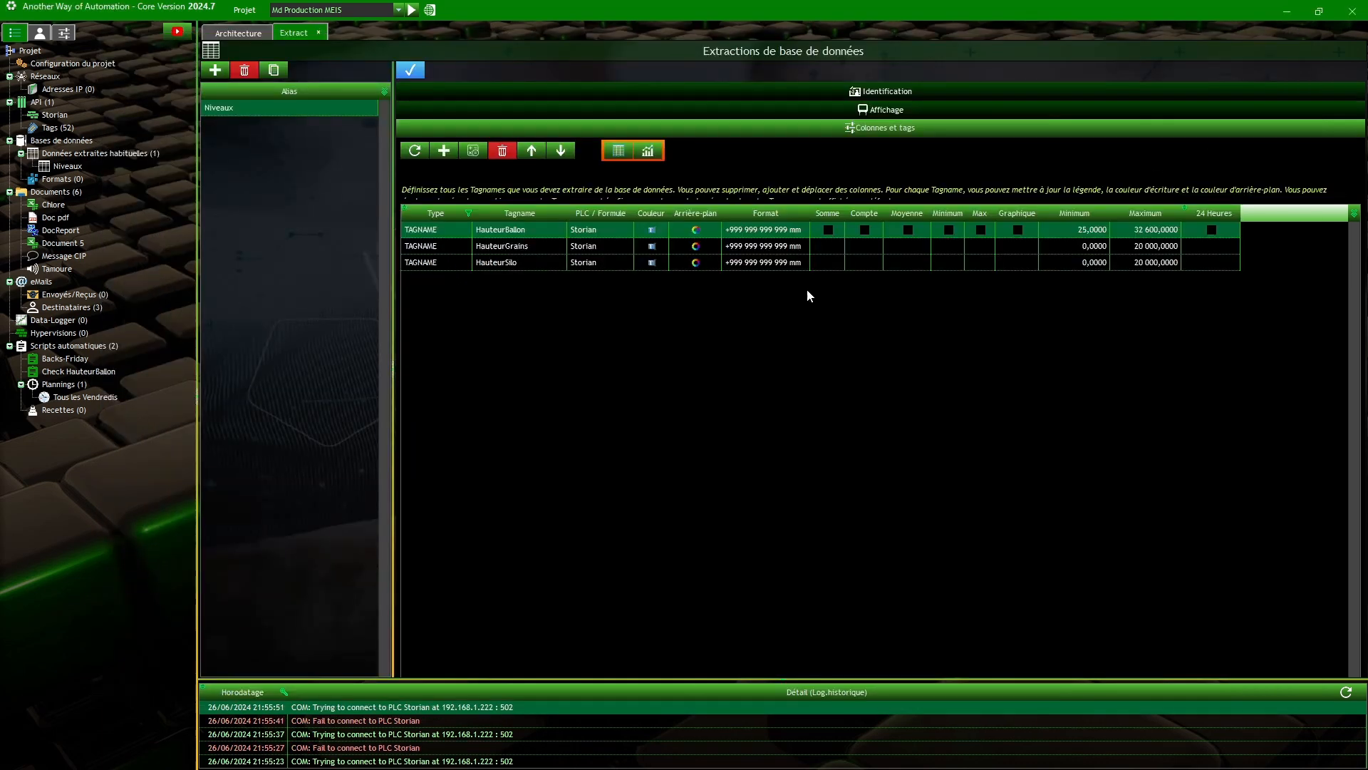
- Enable the Moyenne and Max calculations for the HauteurBallon, HauteurGrains and HauteurSilo columns
click(909, 229)
click(909, 246)
click(908, 262)
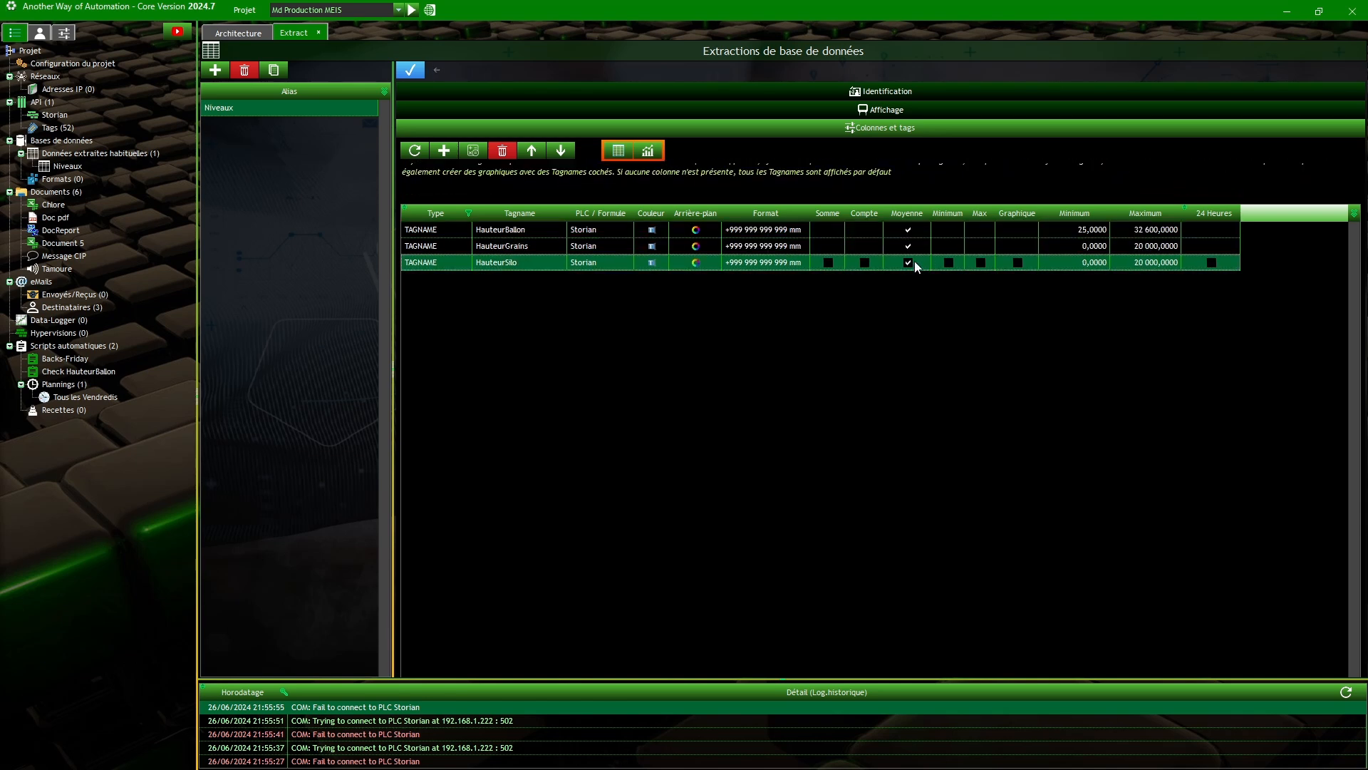
click(981, 230)
click(981, 246)
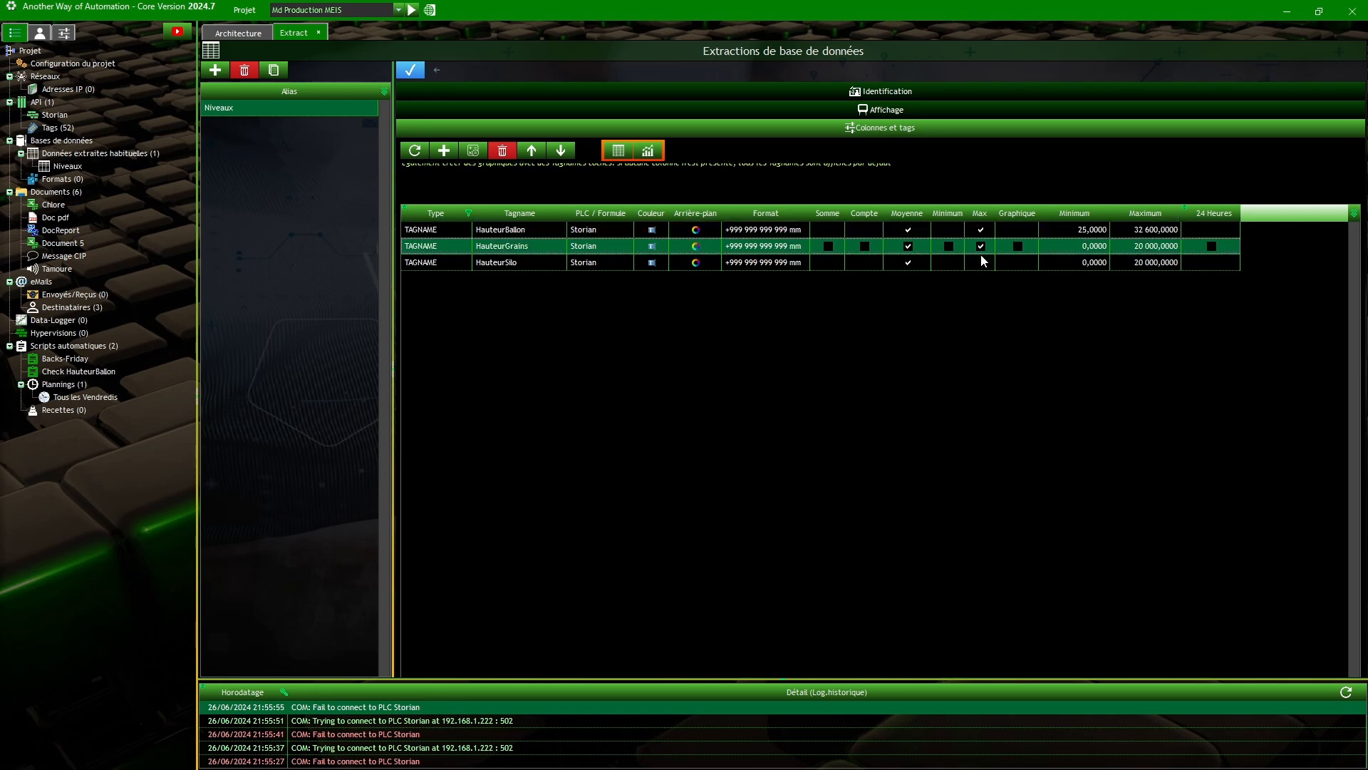
click(982, 262)
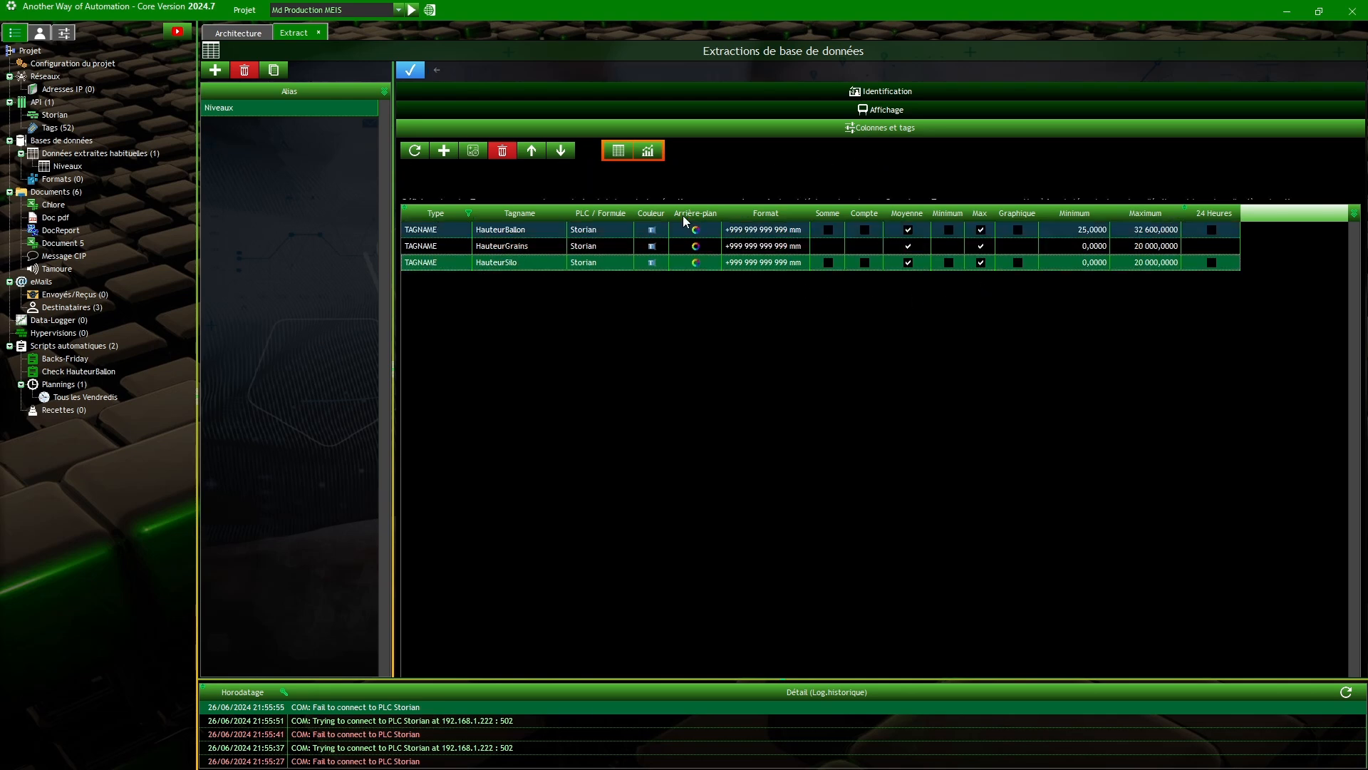
- Preview the Niveaux extraction as a table, examine the average and maximum summary rows, and close the preview
click(618, 152)
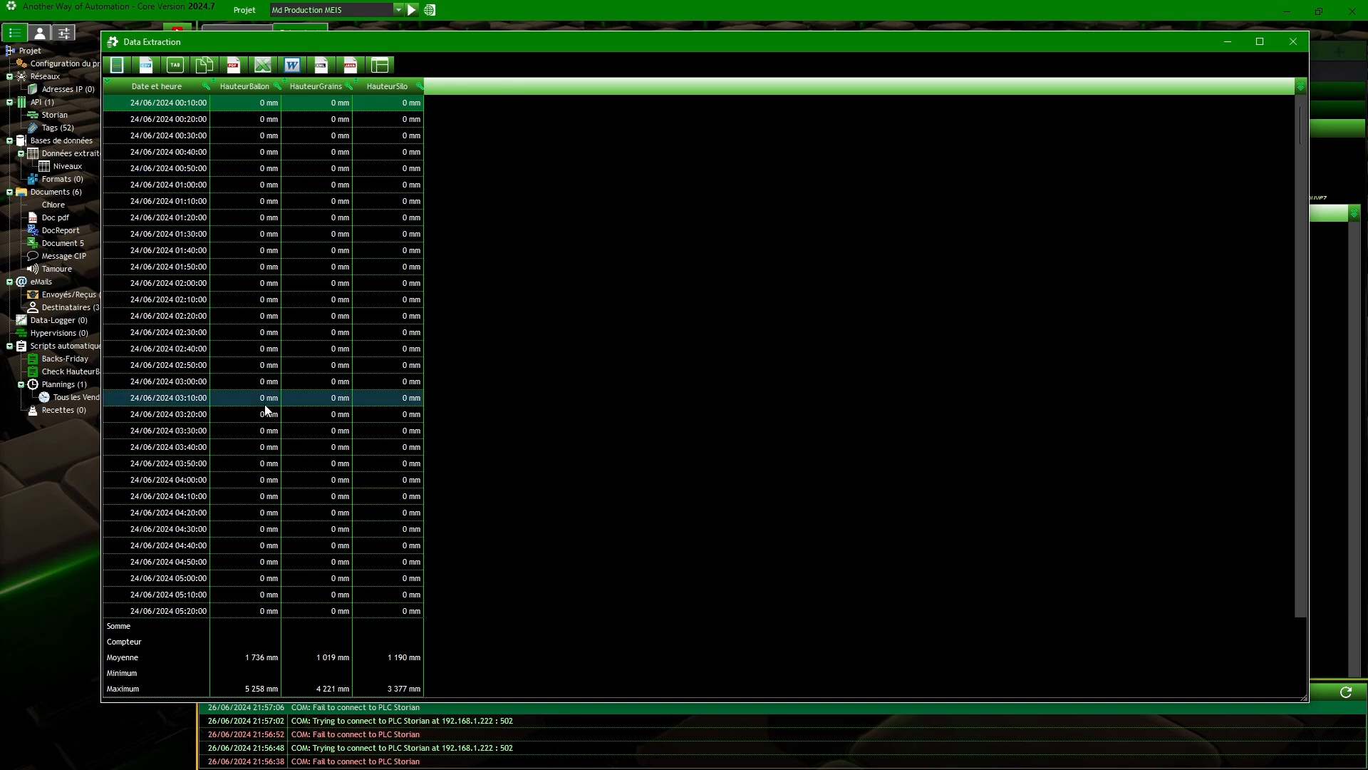
scroll(264, 404, down, 6)
scroll(271, 408, down, 9)
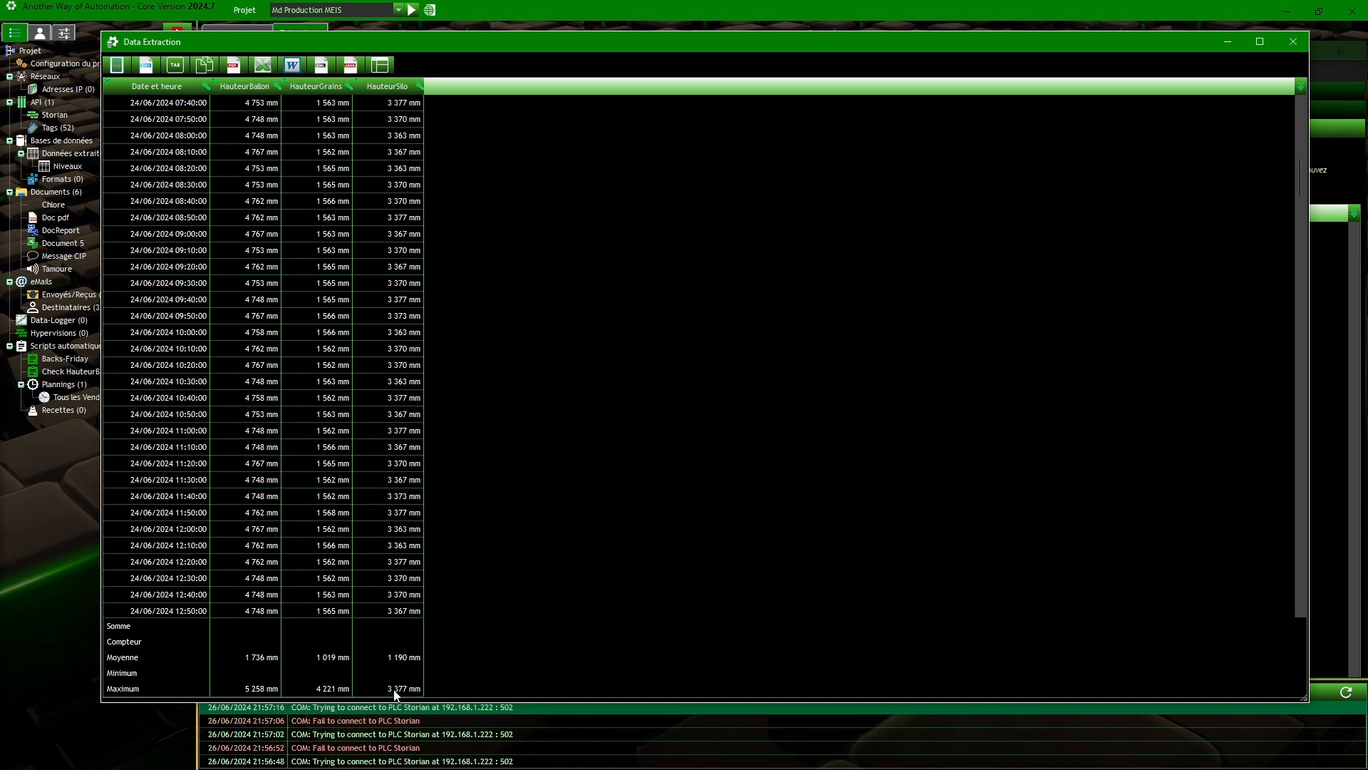
key(Escape)
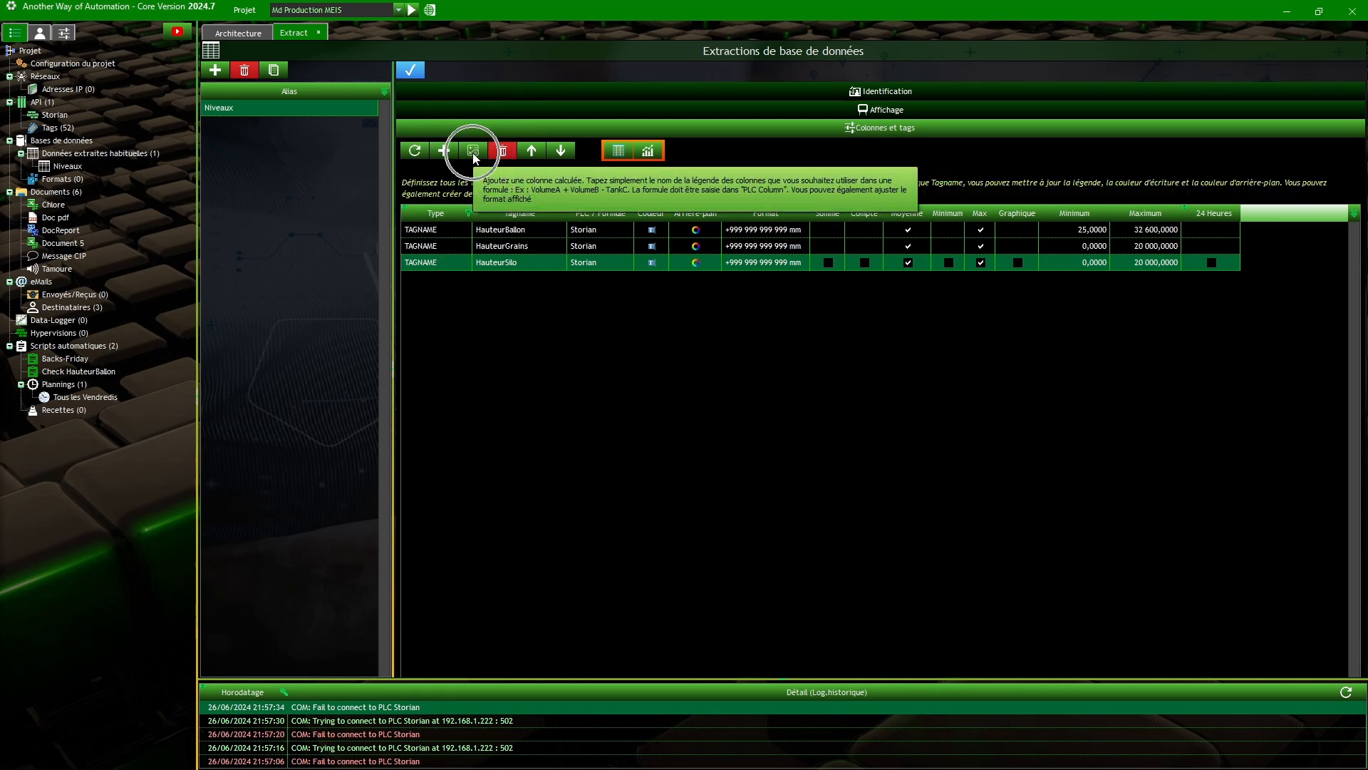
- Add a calculated column to the Niveaux extraction and name it Moyenne
key(ctrl)
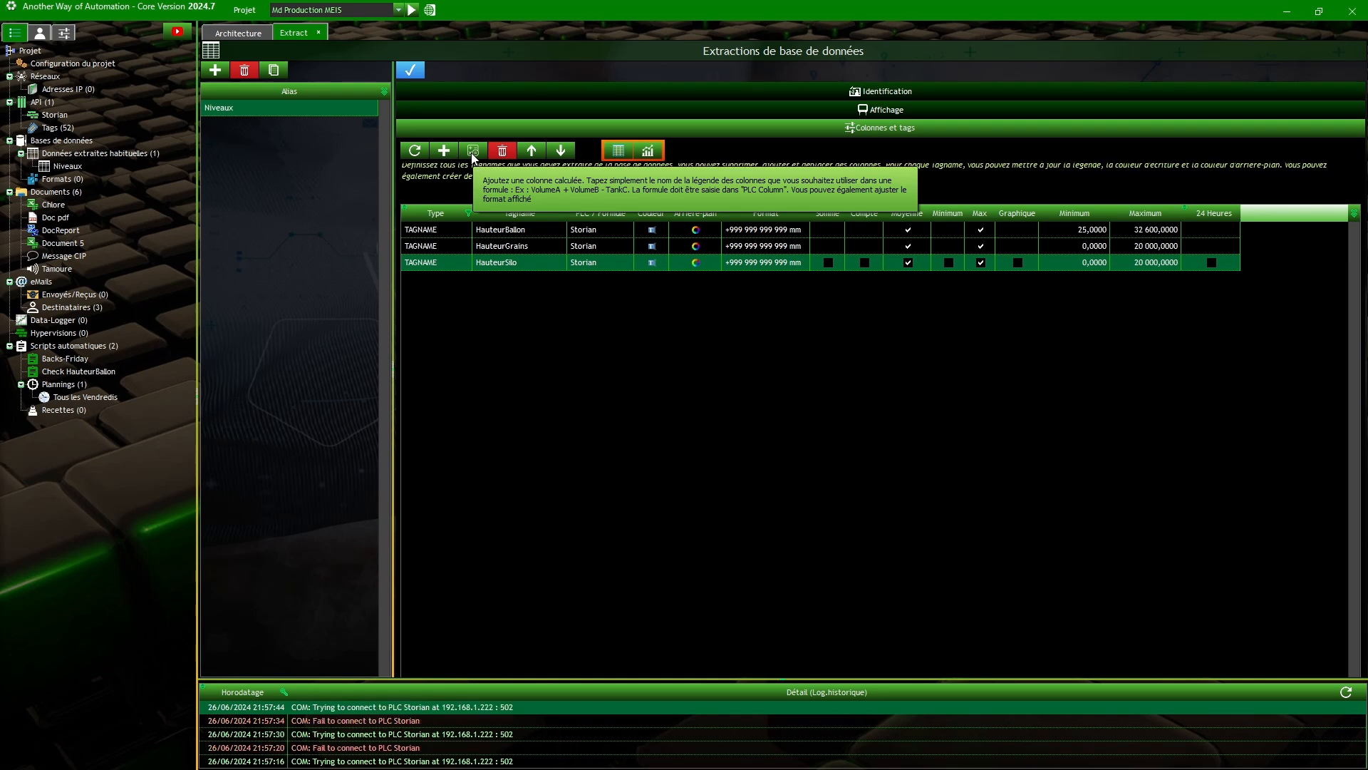
click(472, 152)
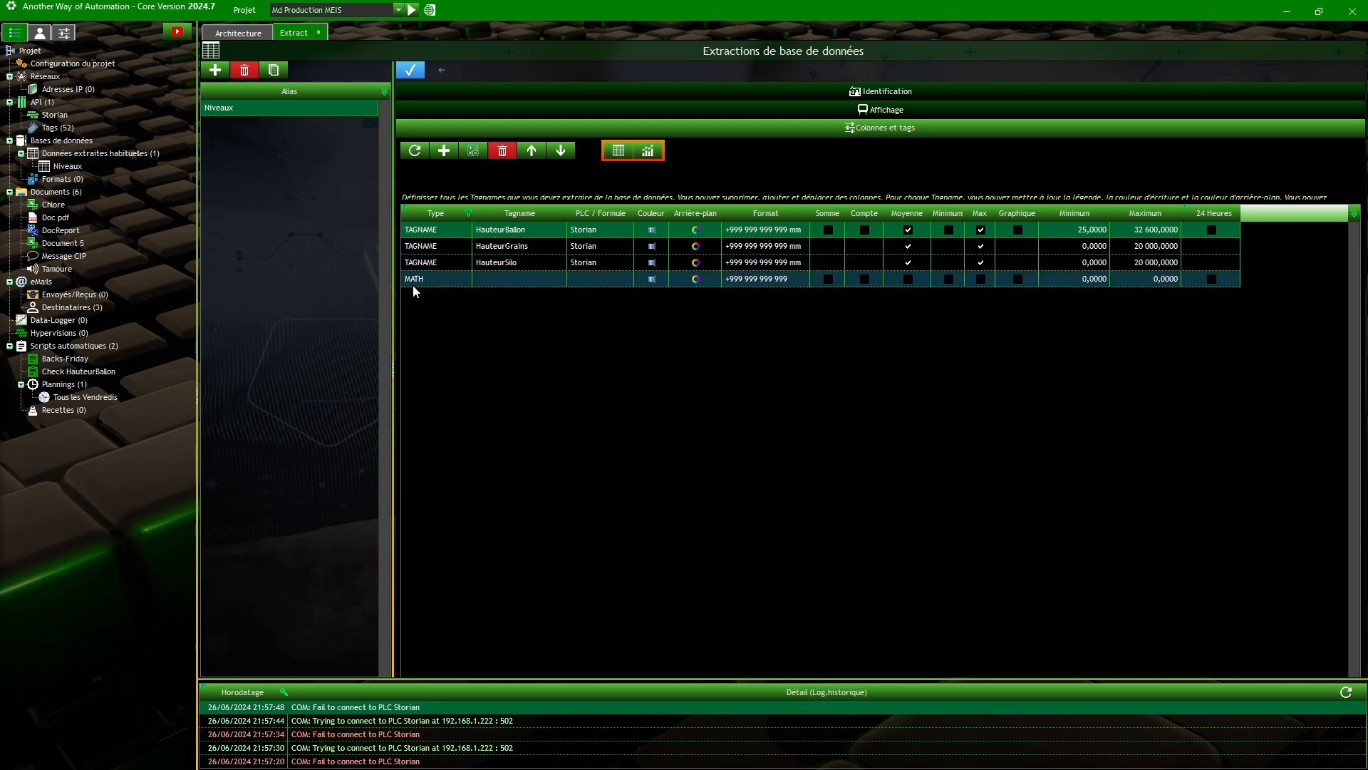
click(491, 276)
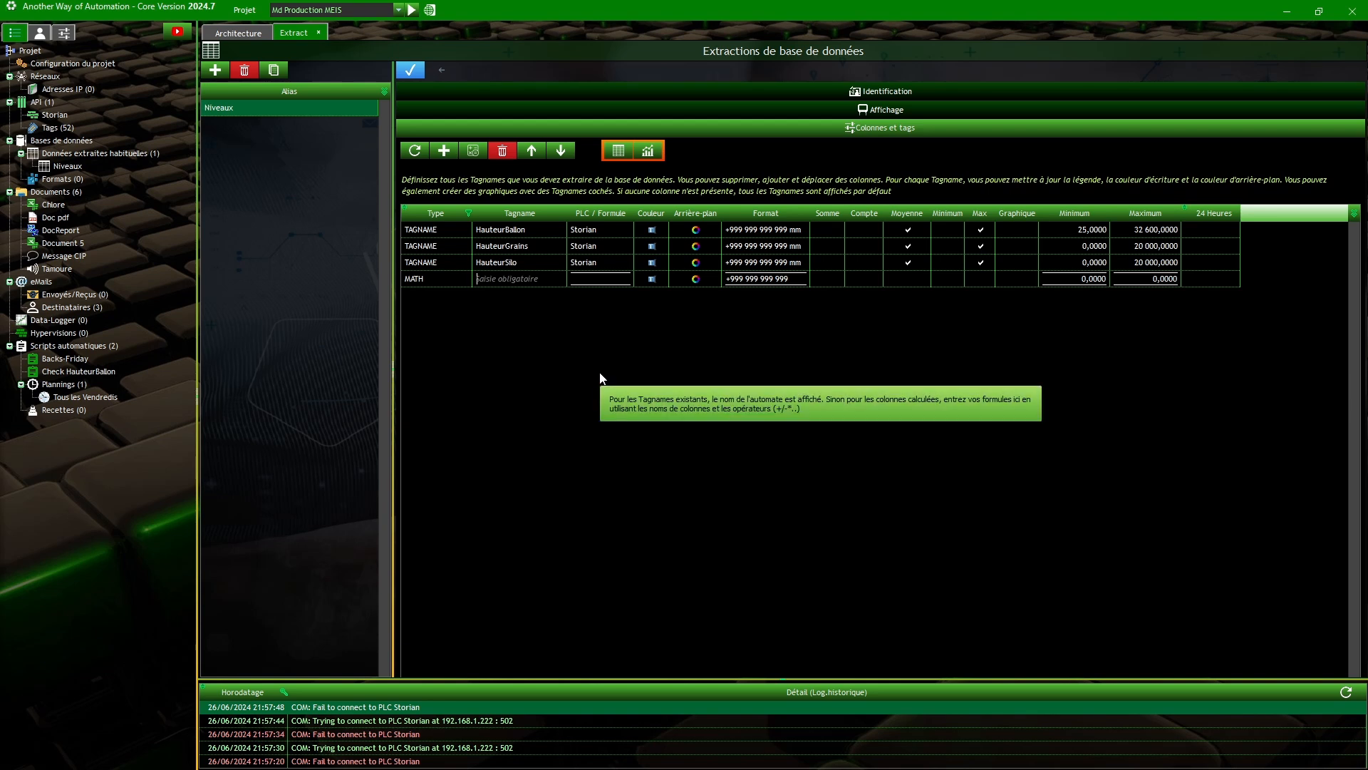
text(Mo)
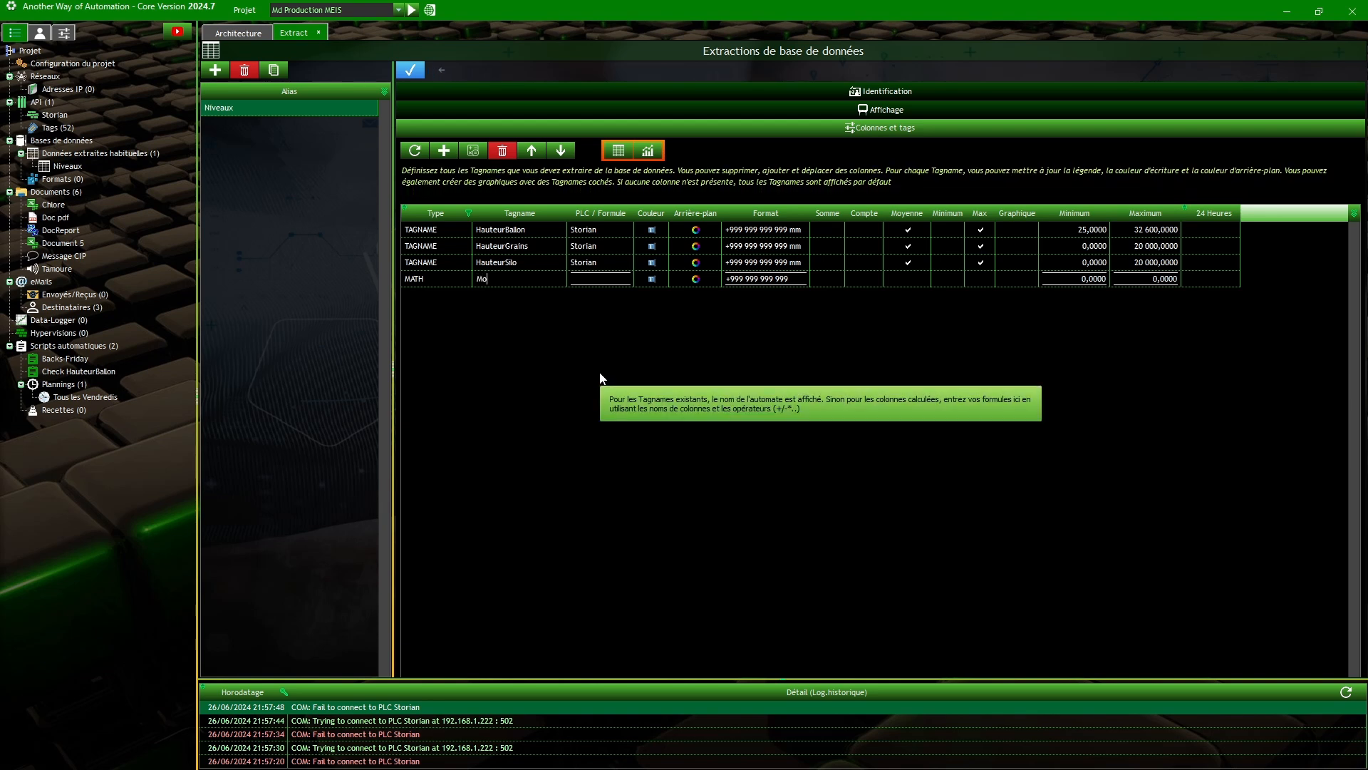
text(yenneT)
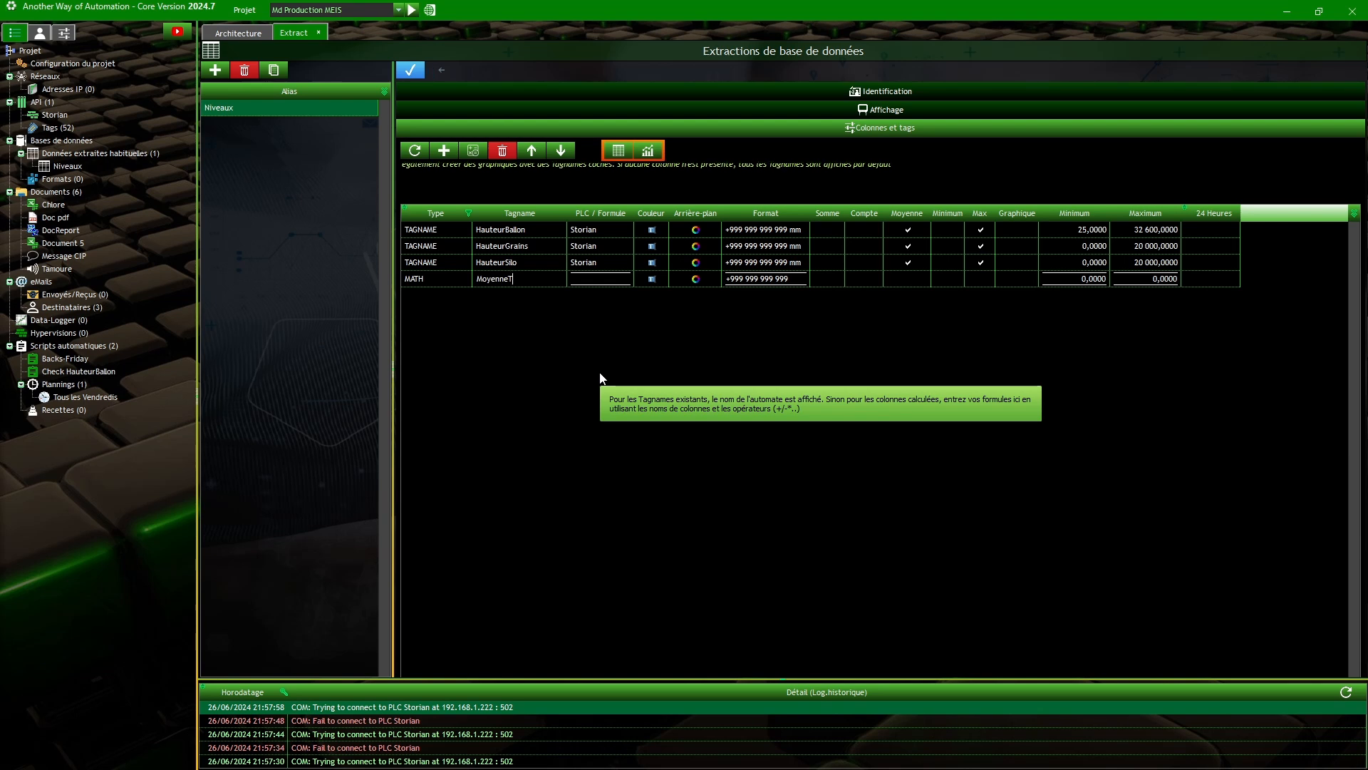
key(BackSpace)
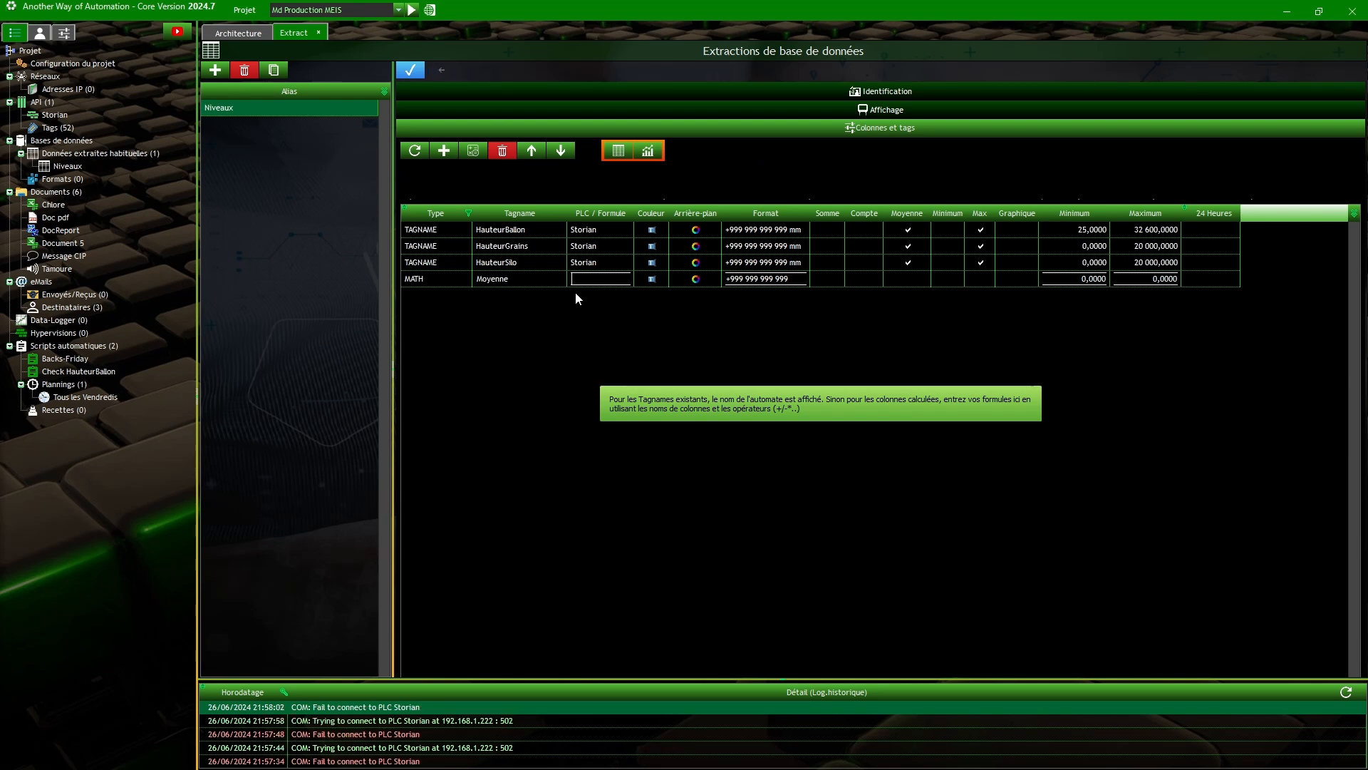
- Widen the PLC / Formule column and set the Moyenne column's formula to (HauteurBallon+HauteurGrains+HauteurSilo)/3
drag(633, 225, 727, 231)
click(504, 248)
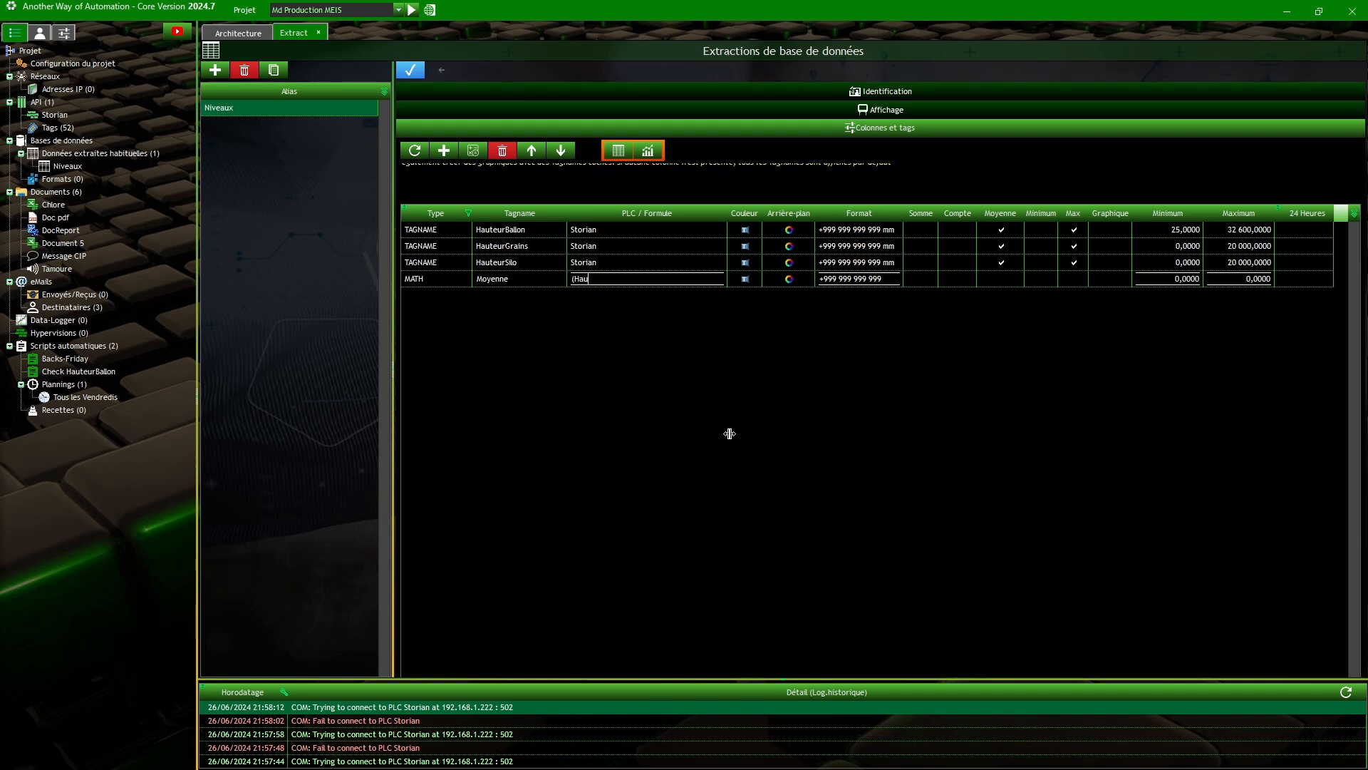
text(urBa)
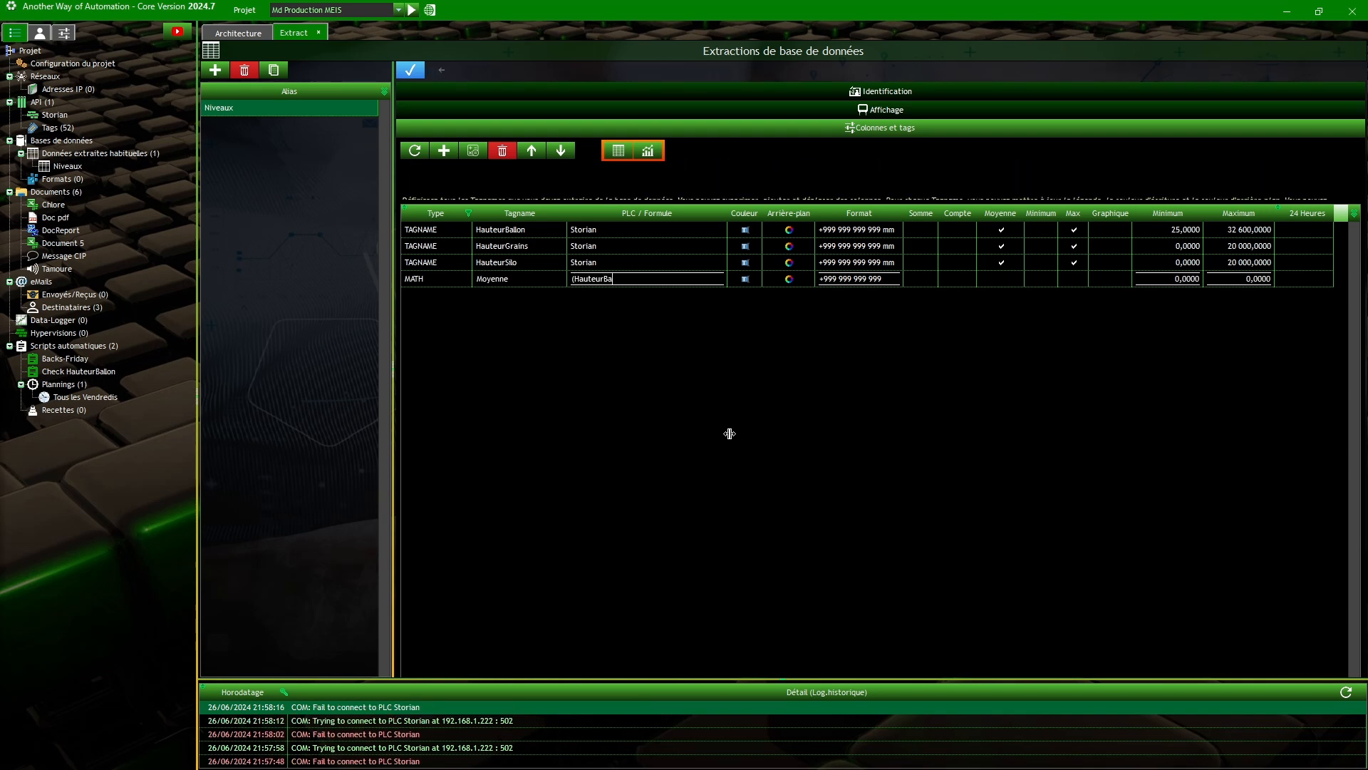
text(llon)
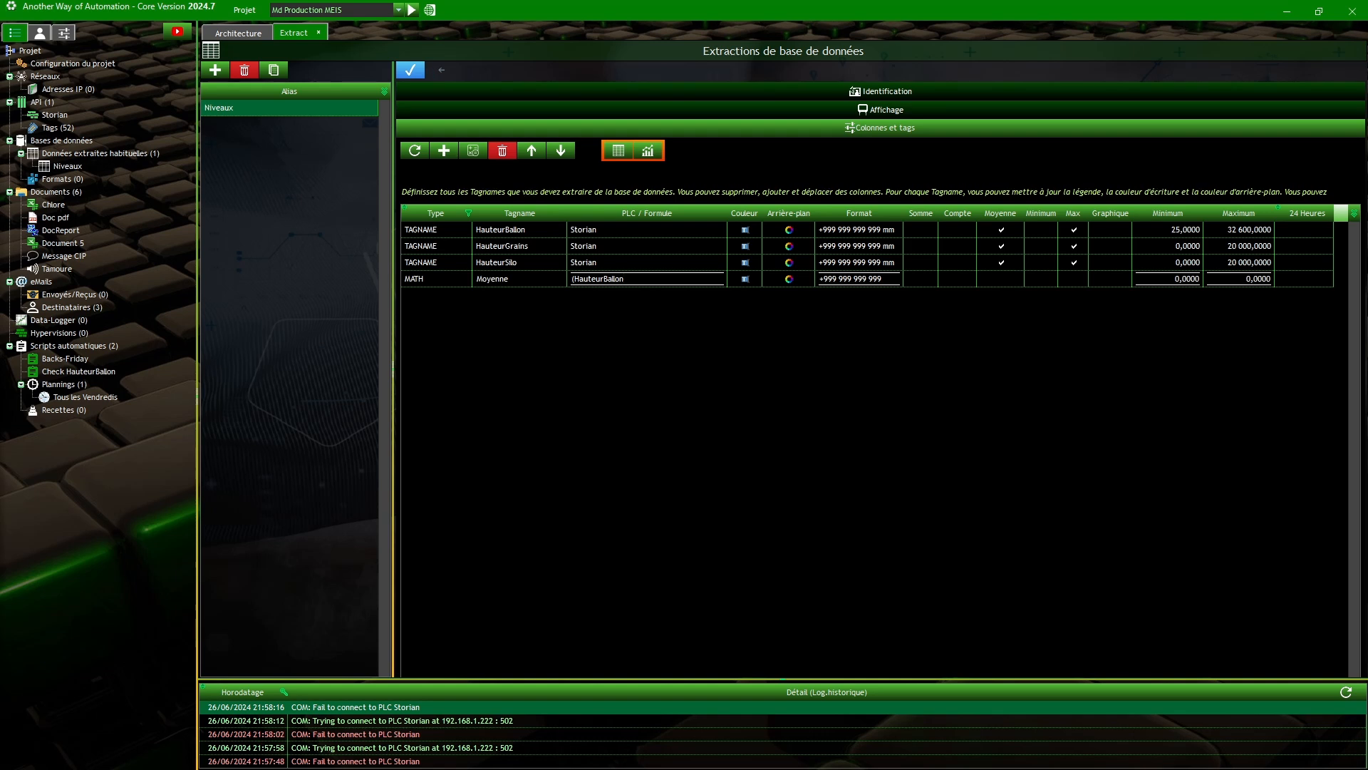
text(+)
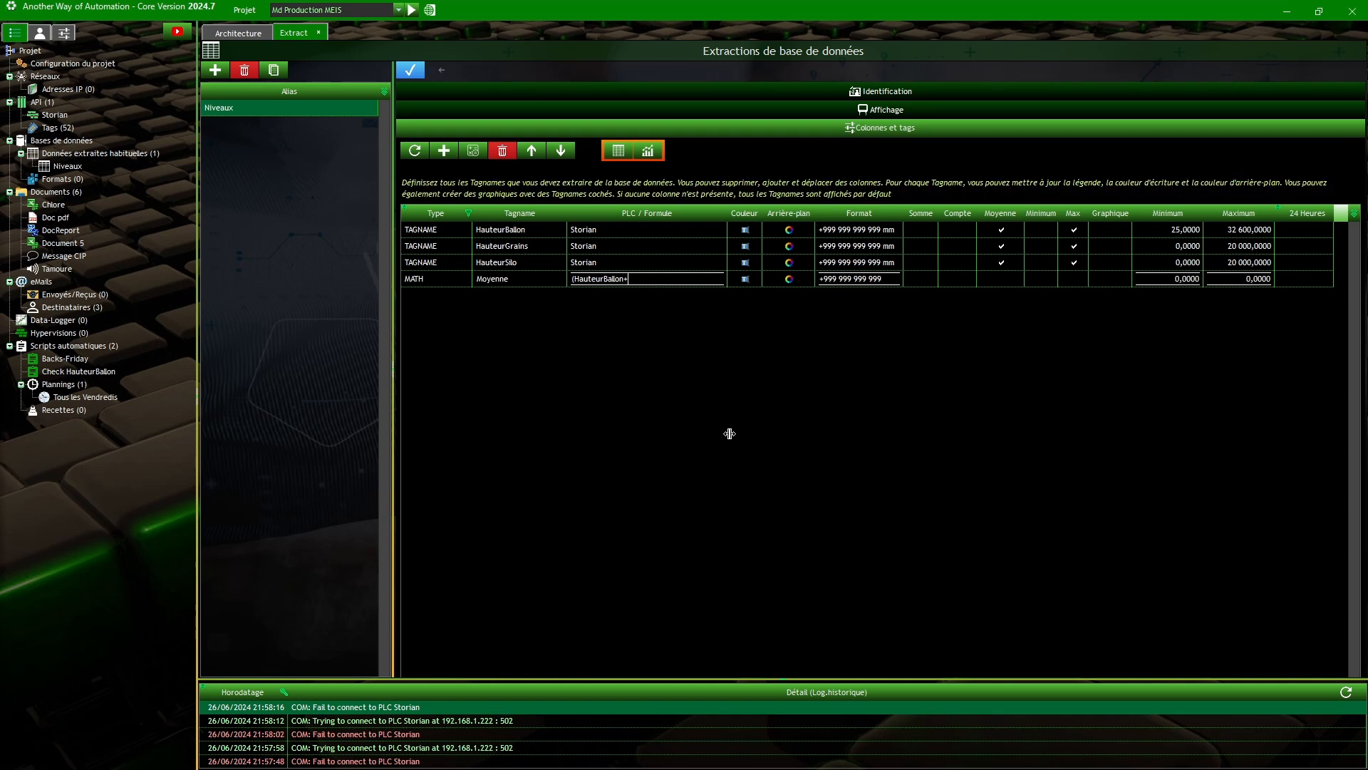
text(Hauteur)
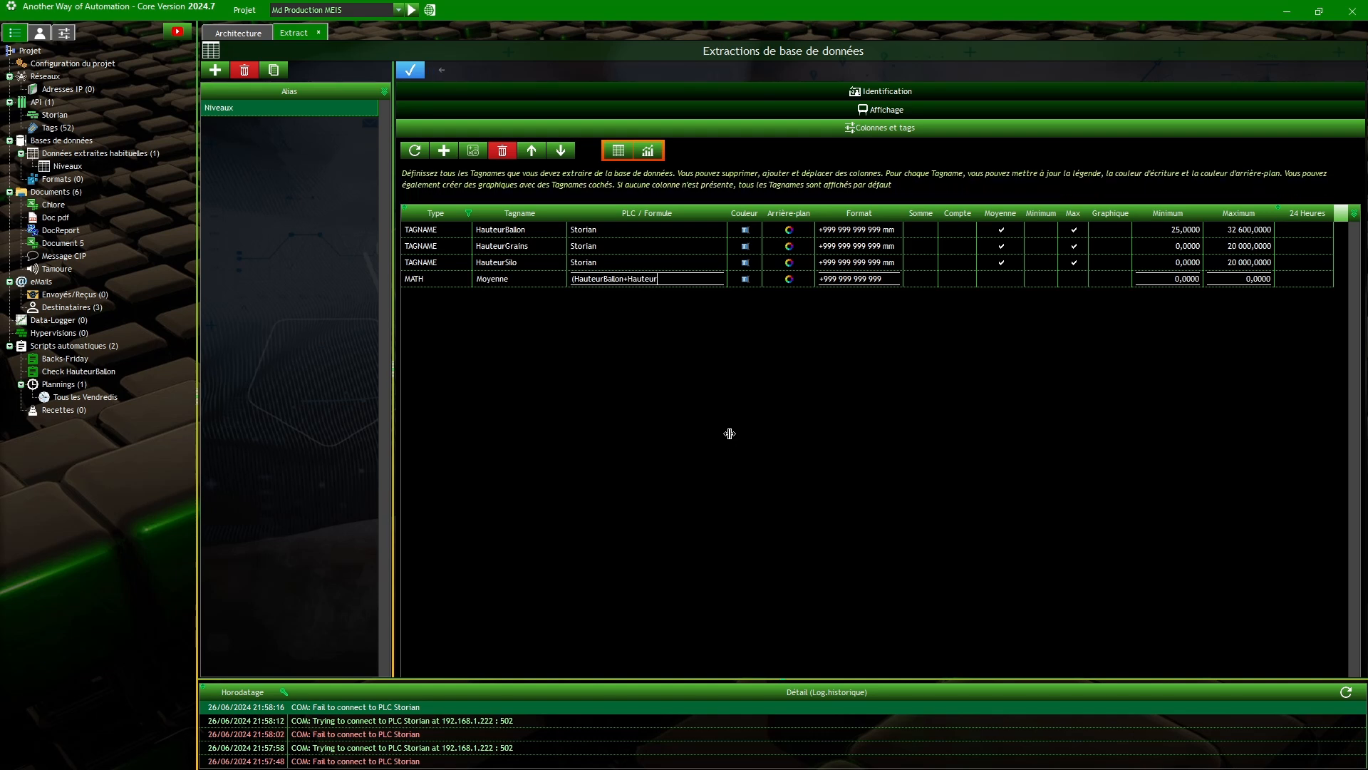
text(Grains+Haute)
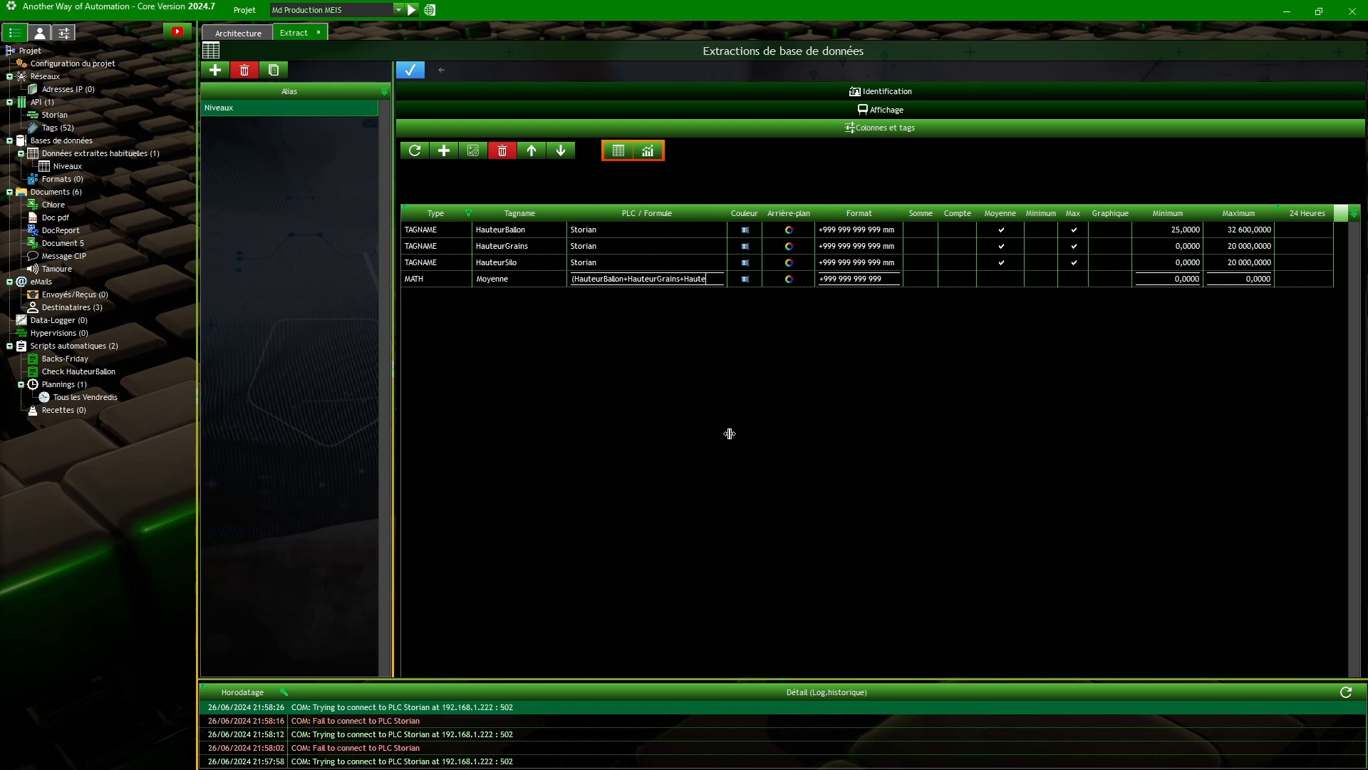
text(urSilo)
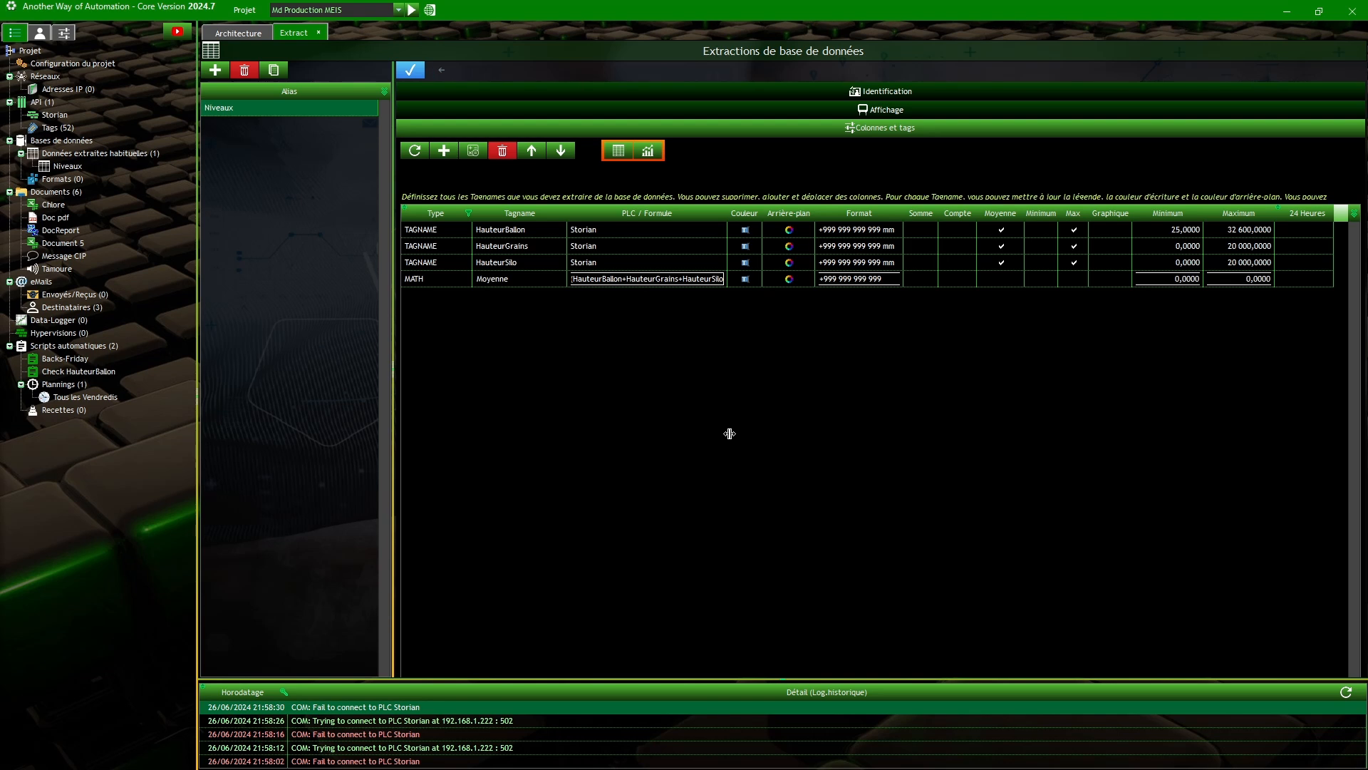
text()/3)
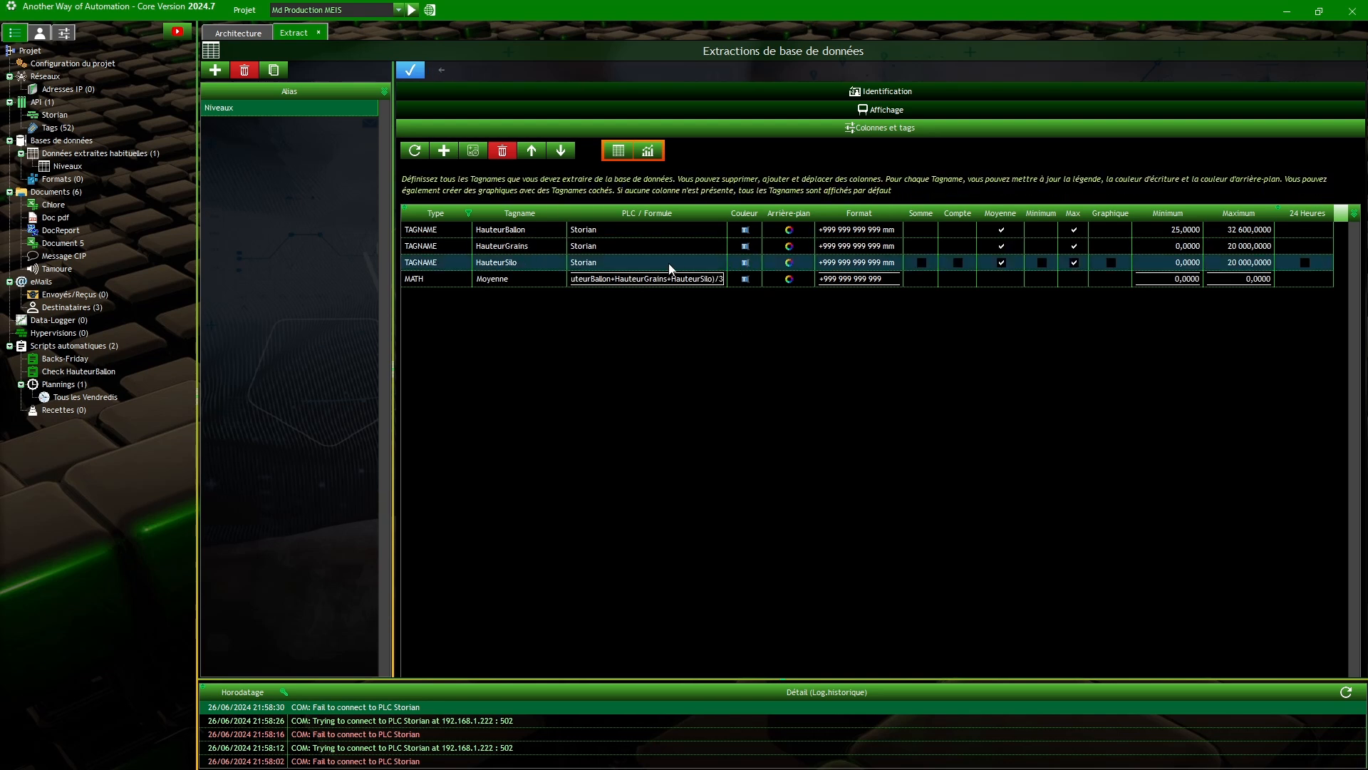
key(Tab)
click(675, 268)
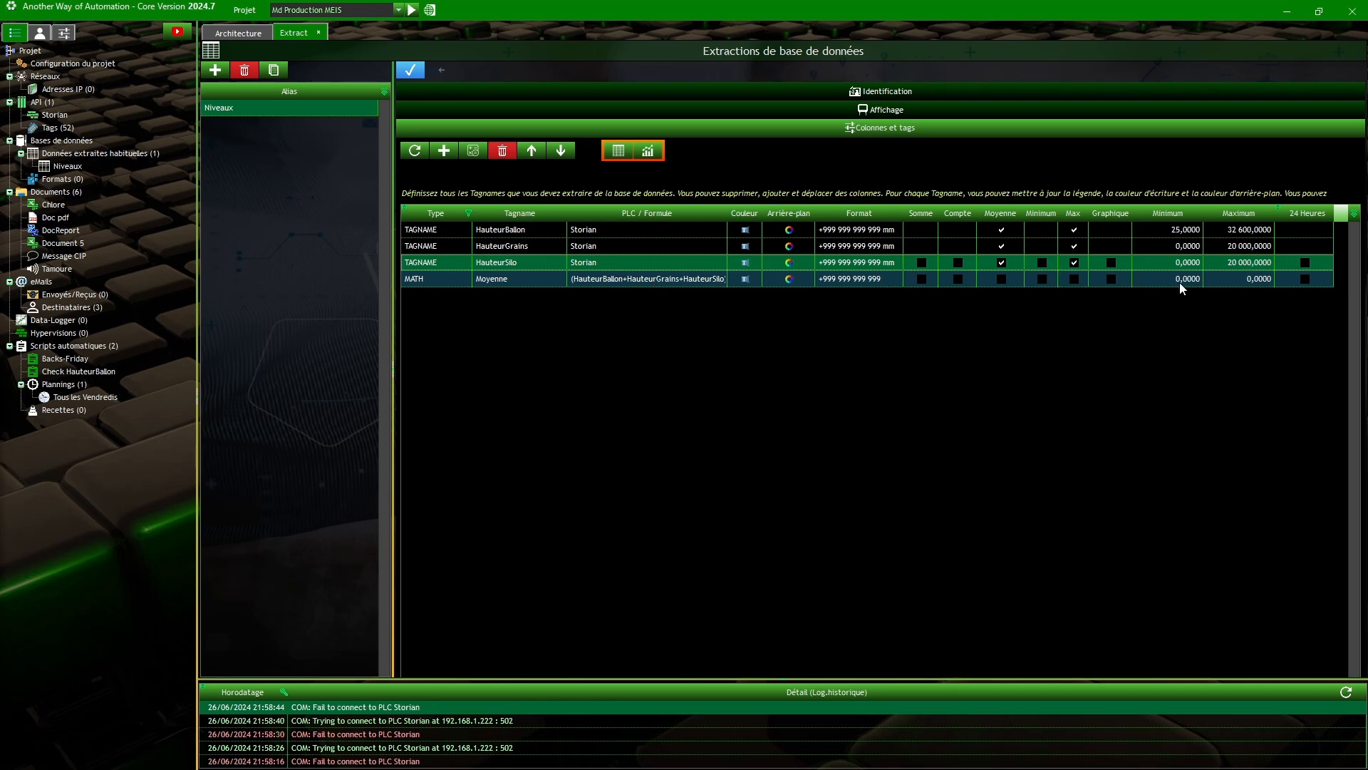
- Preview the Niveaux extraction as a table and select the 24/06/2024 10:50:00 record to examine its calculated average
click(618, 150)
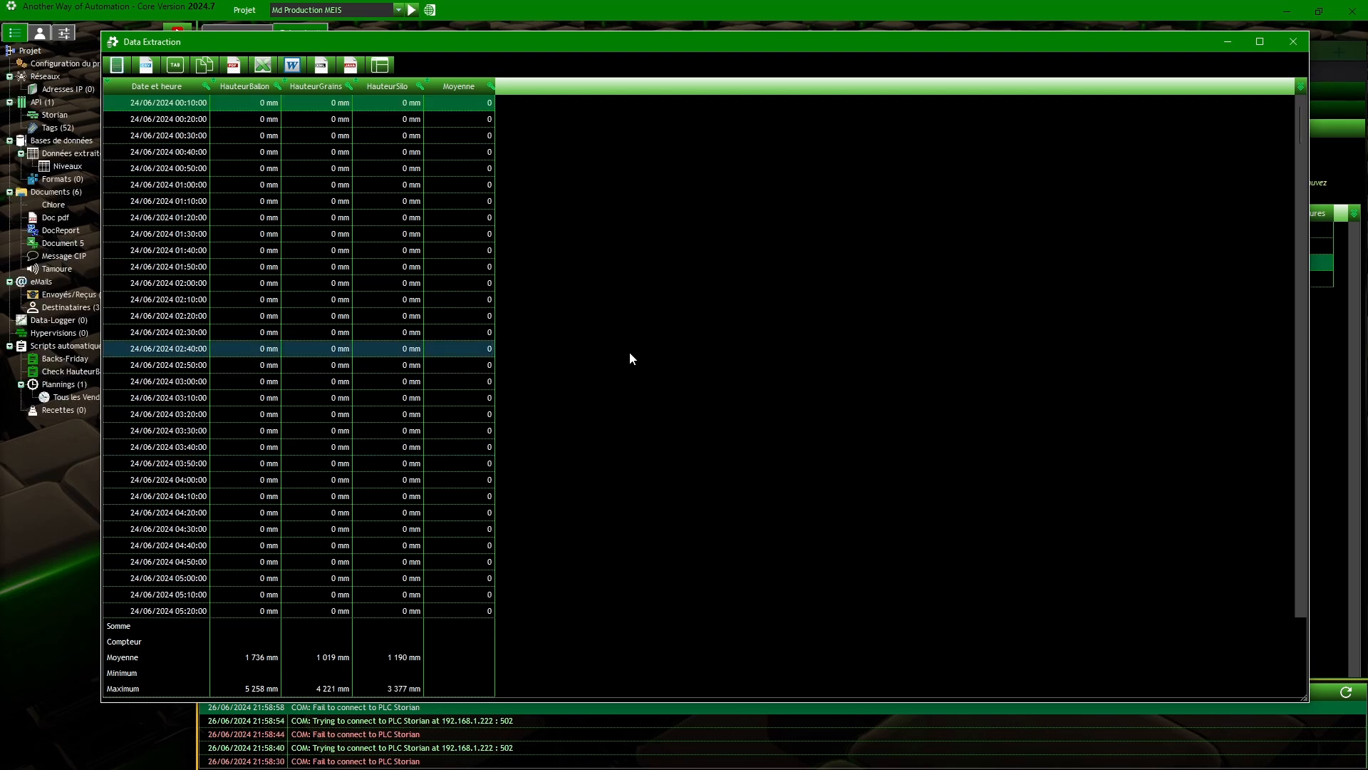
scroll(365, 447, down, 3)
click(473, 413)
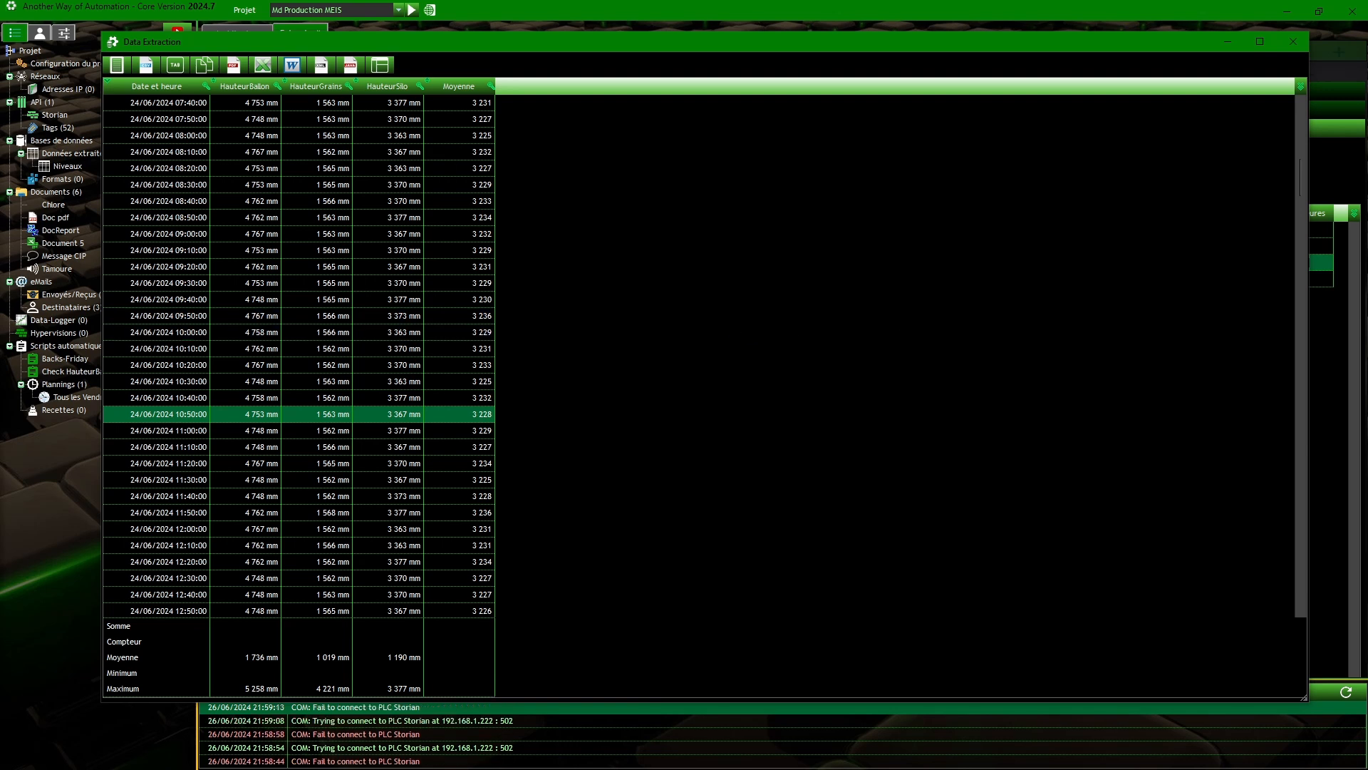
- Check the selected record's average in Calculatrice by dividing the sum 4753 + 1563 + 3367 by 3, and close the table preview
drag(1367, 44, 859, 201)
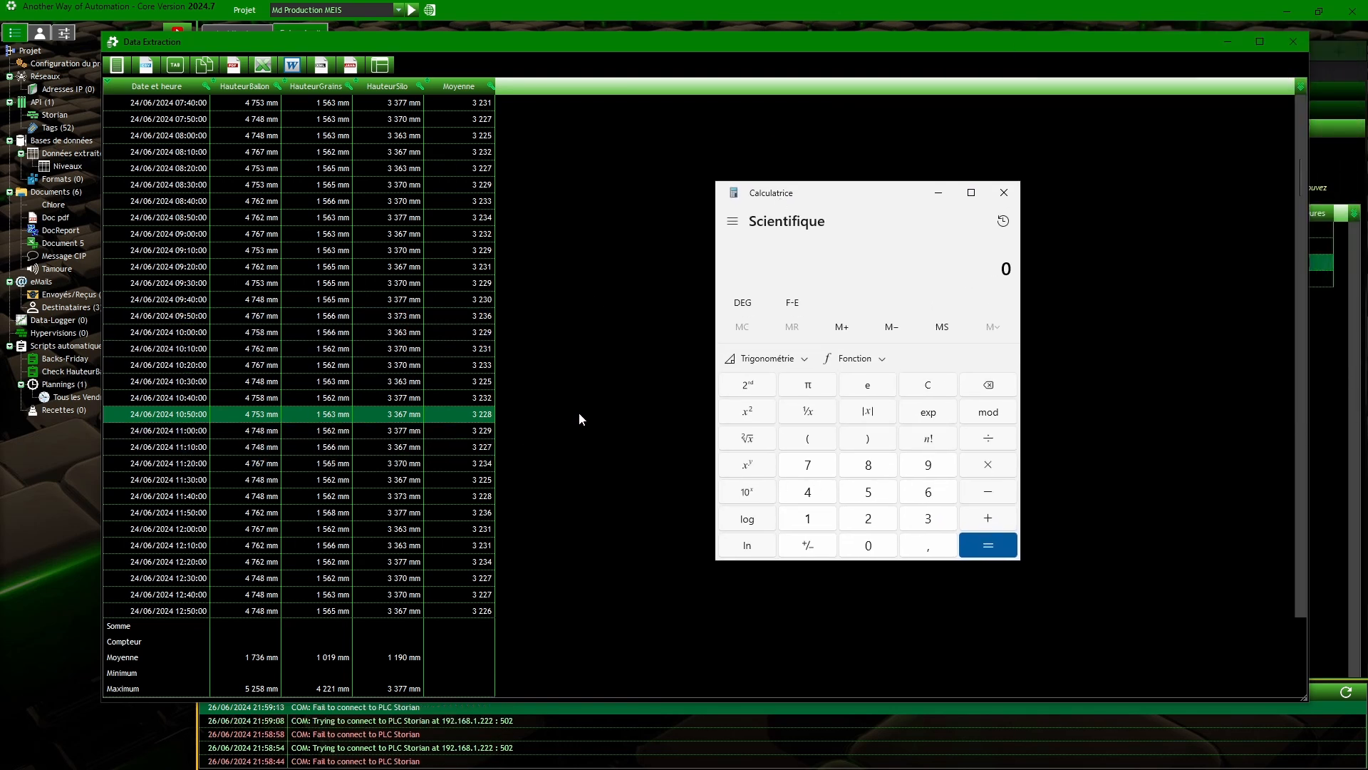
key(plus)
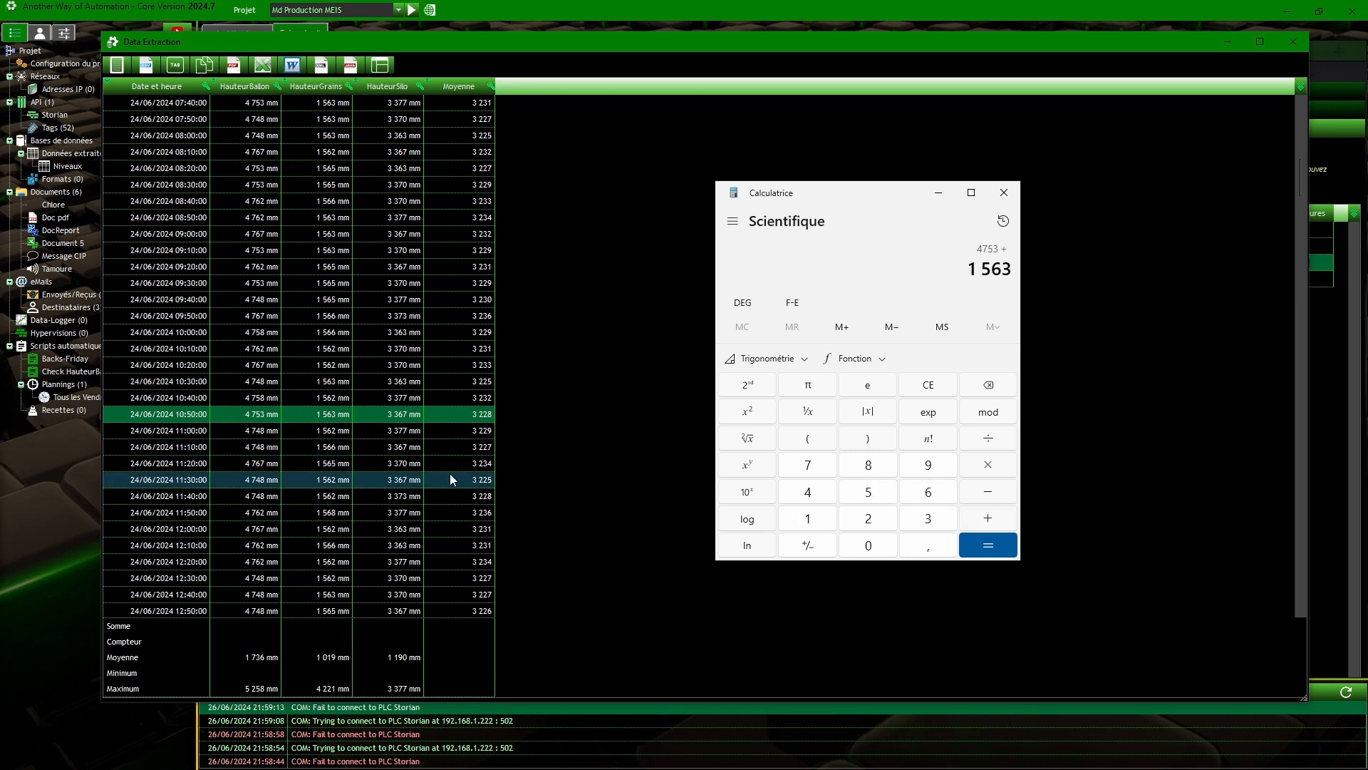
key(plus)
text(3367)
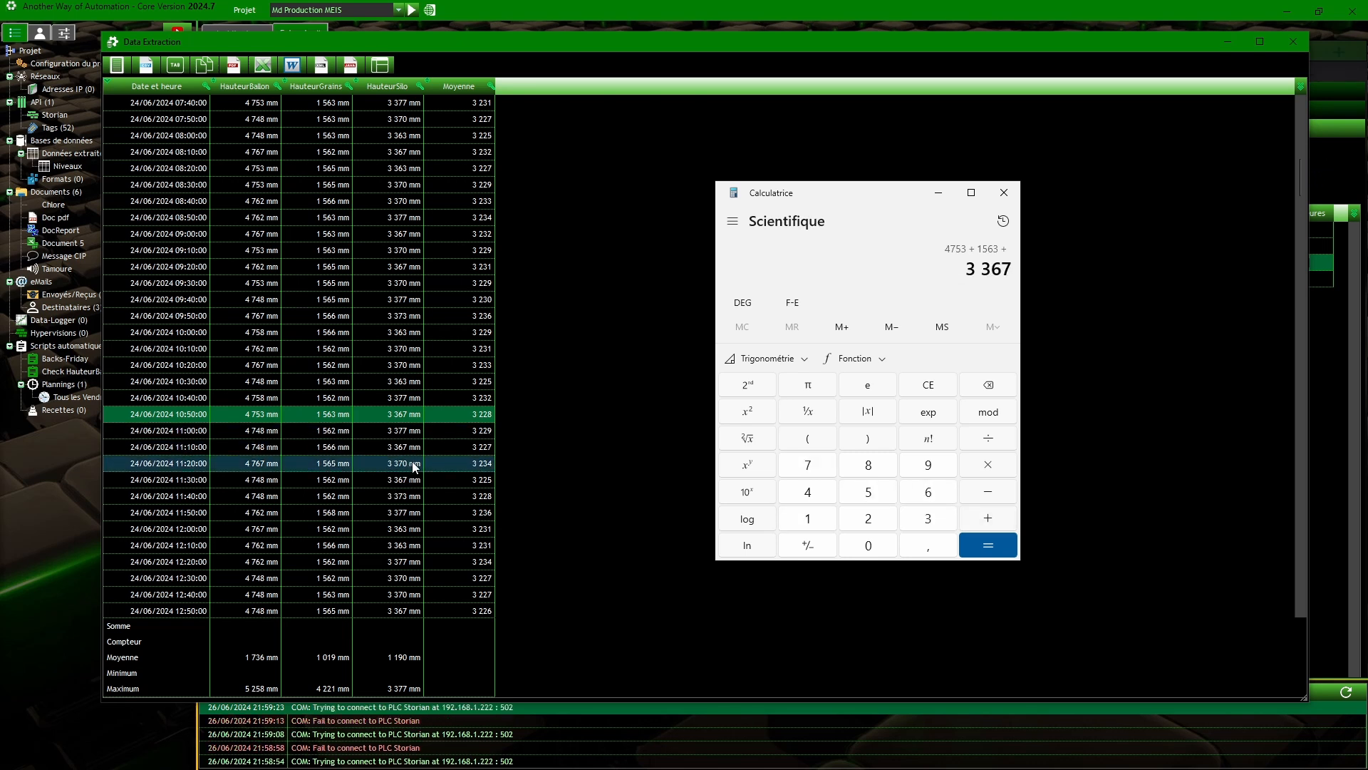
key(Return)
text(3)
key(Return)
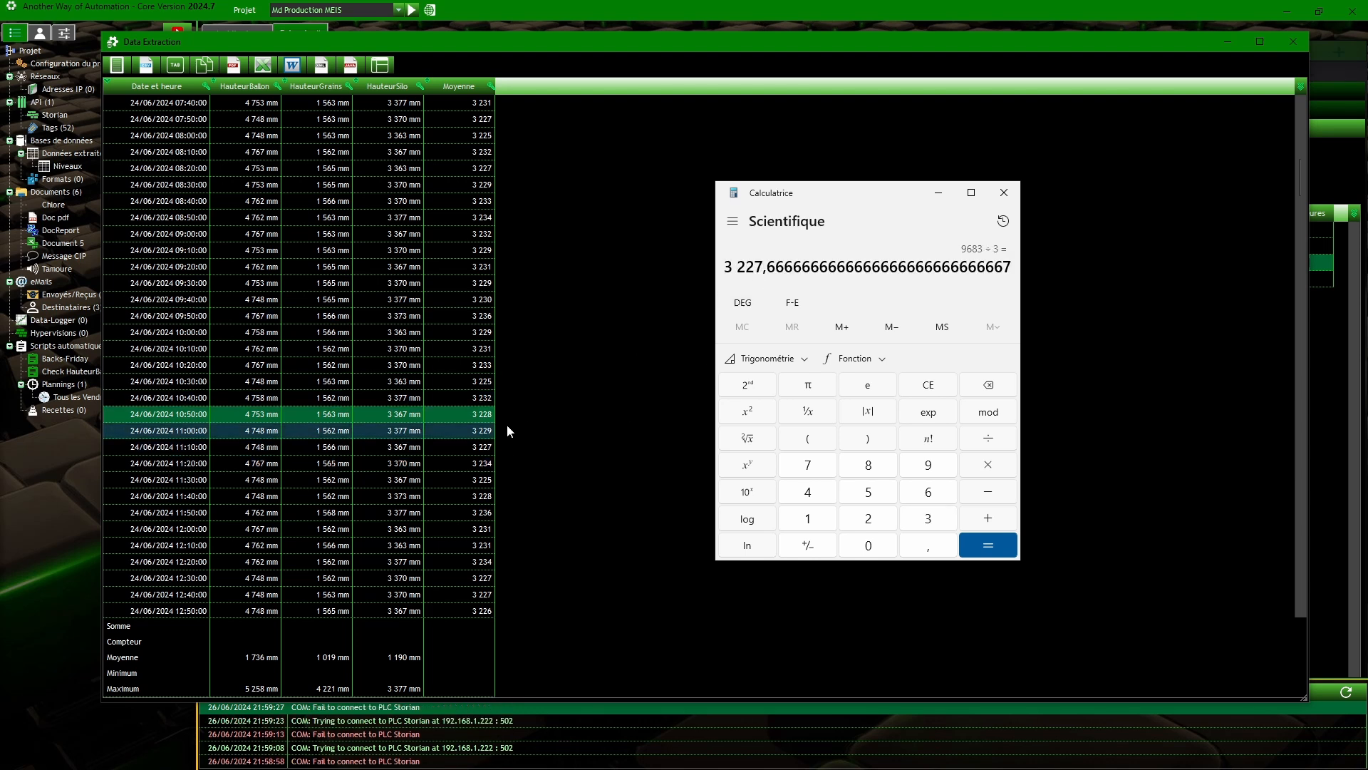
drag(827, 207, 1367, 208)
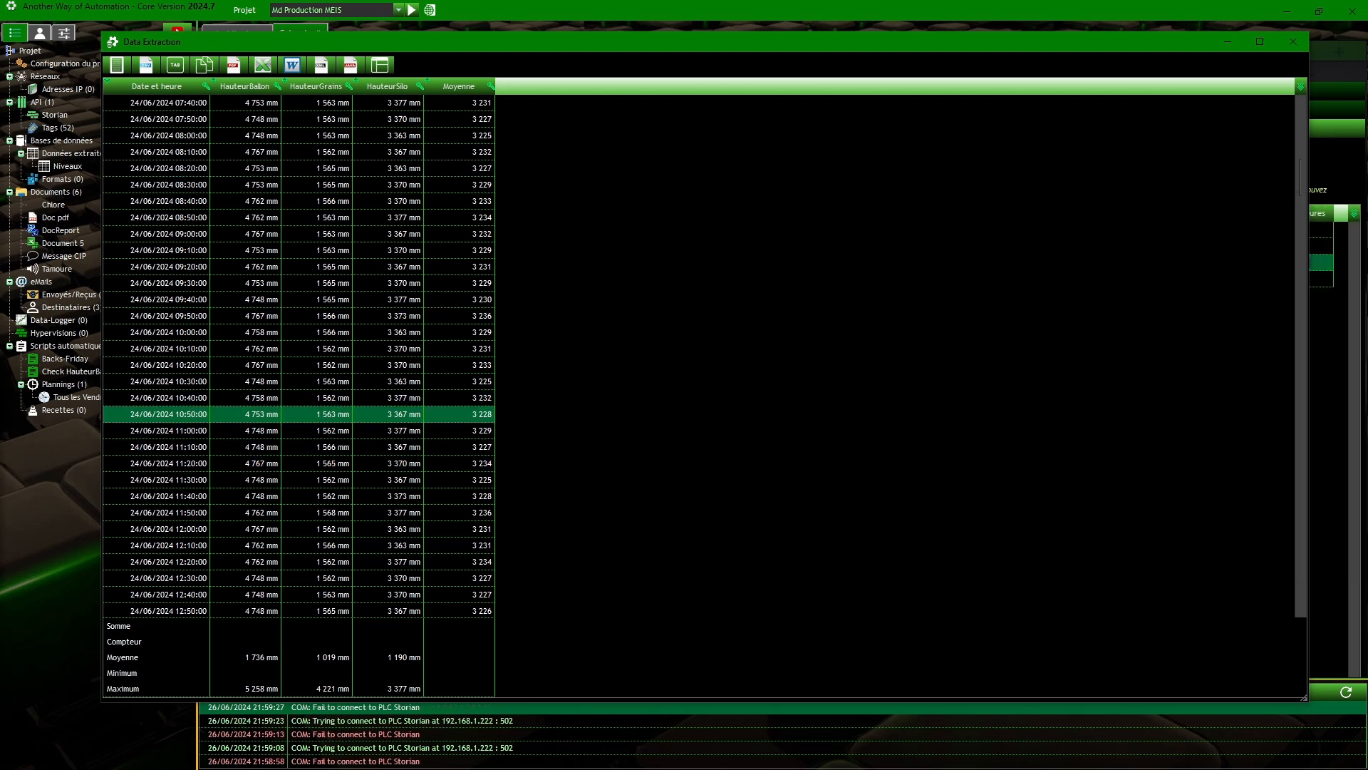
click(1293, 42)
click(866, 275)
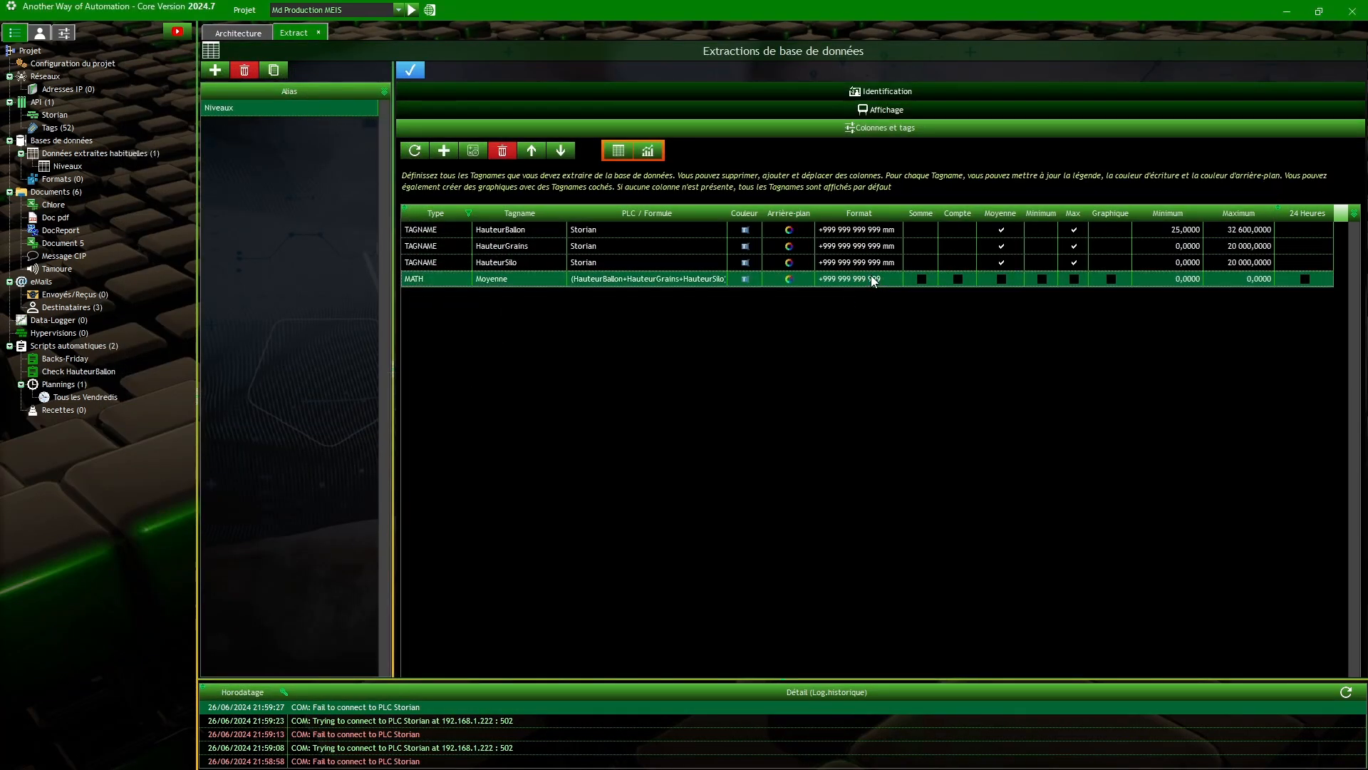
click(871, 277)
click(889, 278)
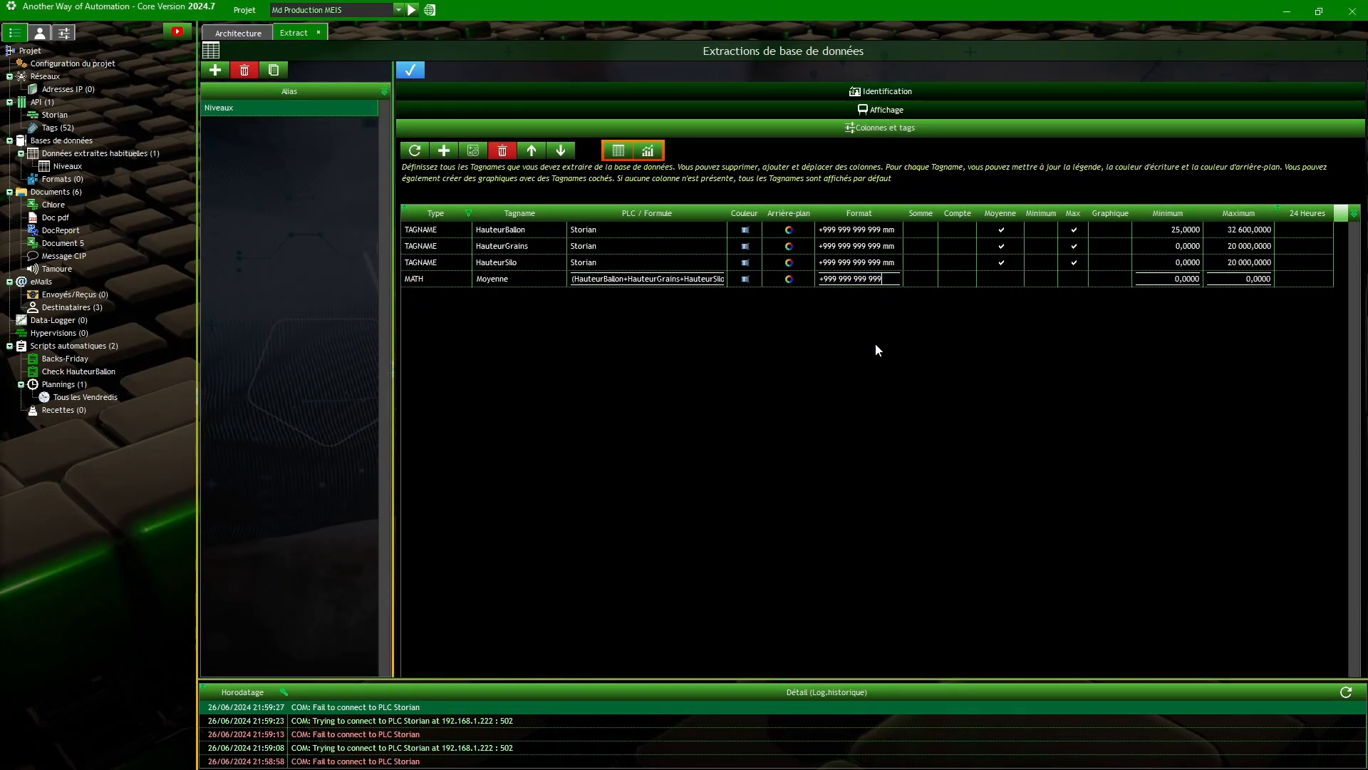
text(,)
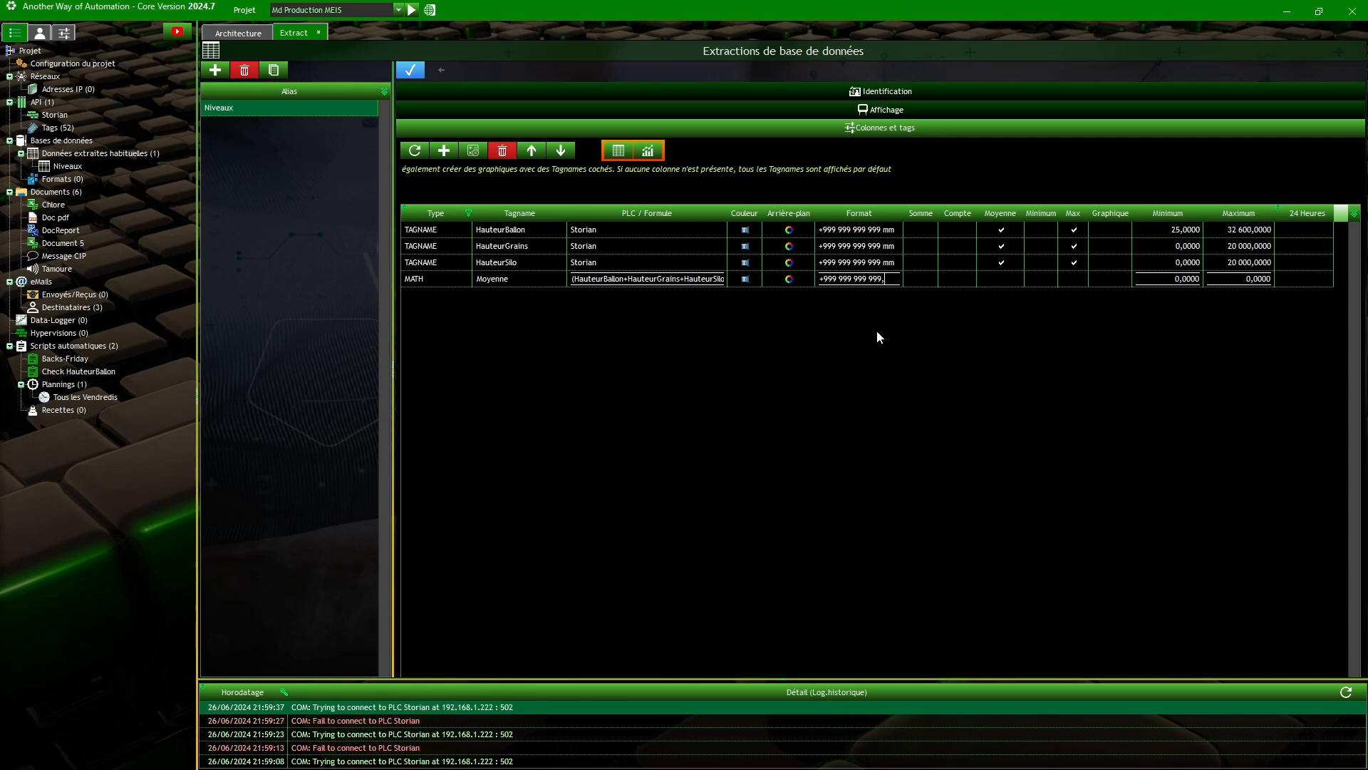
text(99 mm)
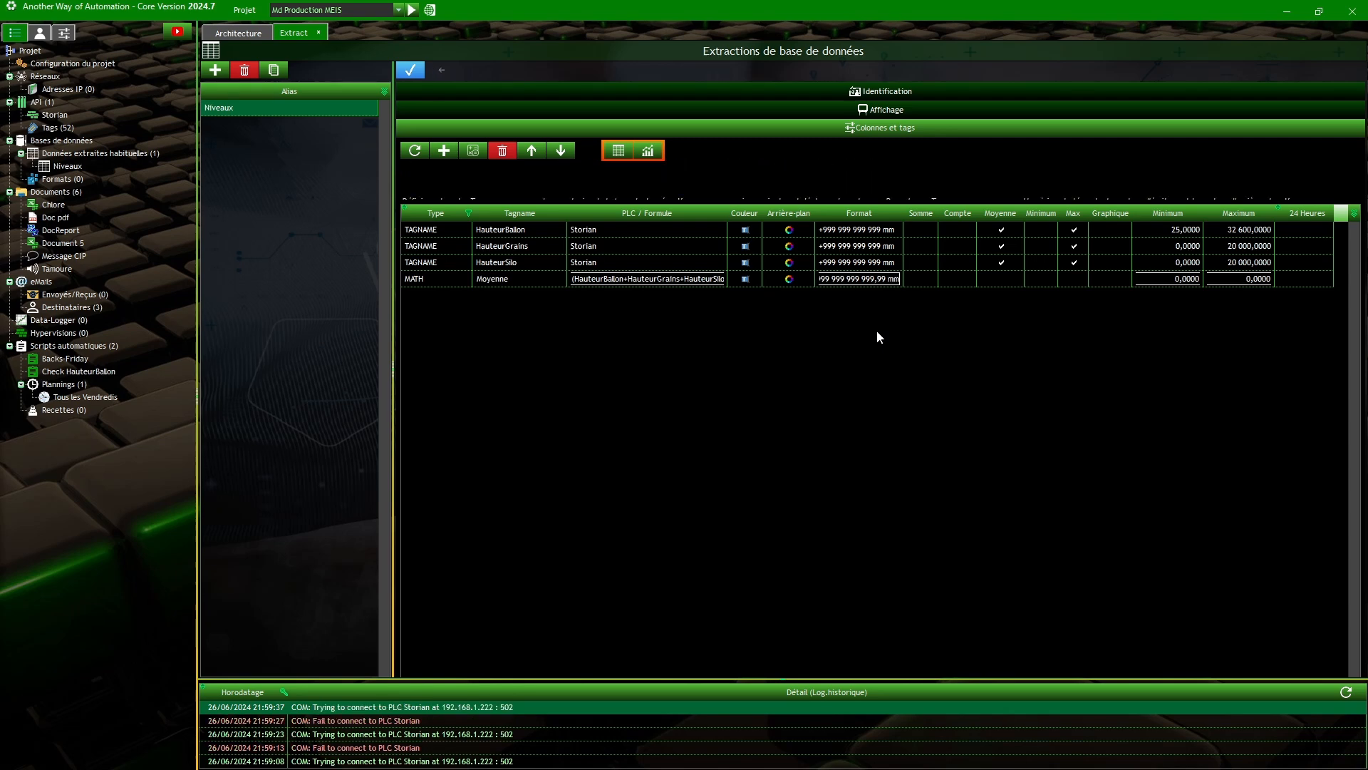
- Preview the Niveaux extraction as a table, widen its Moyenne column, and examine the formatted averages down the list
click(617, 150)
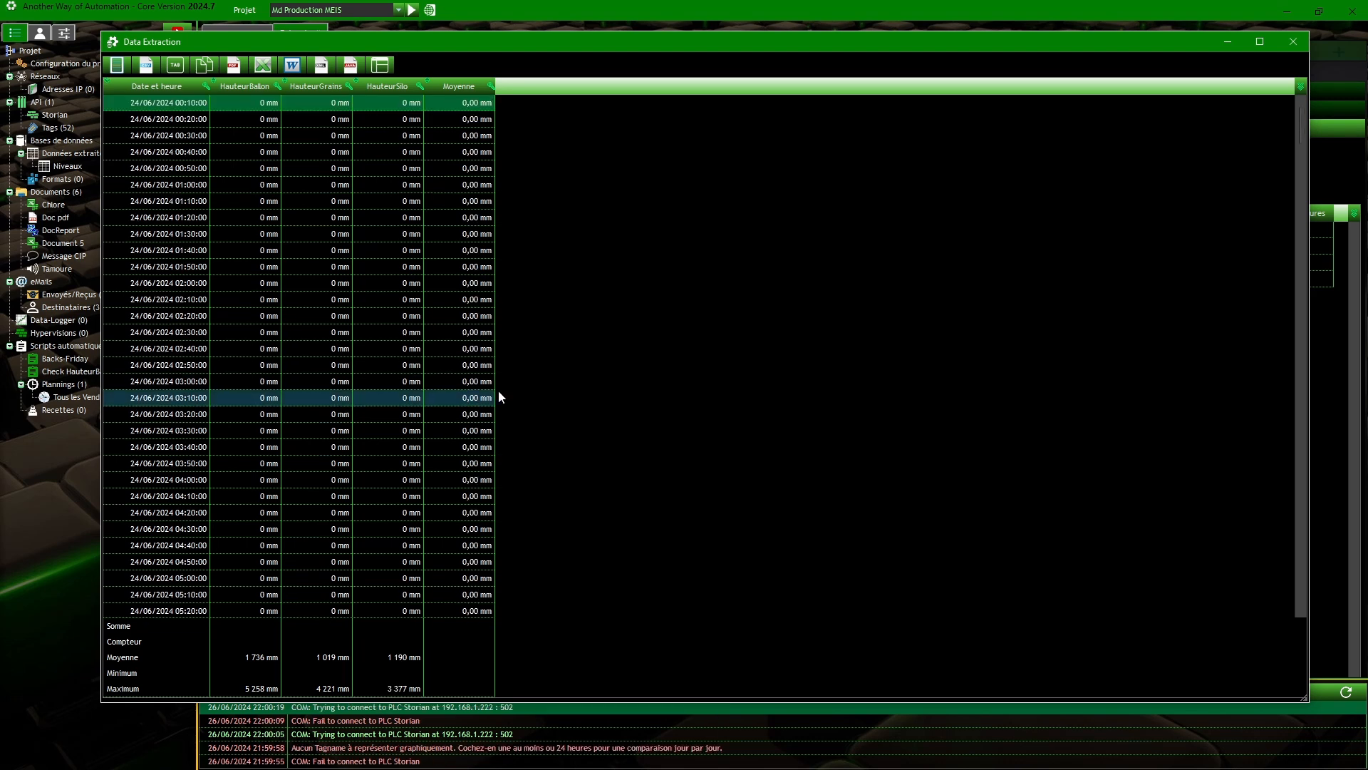
drag(497, 390, 533, 390)
scroll(413, 392, down, 20)
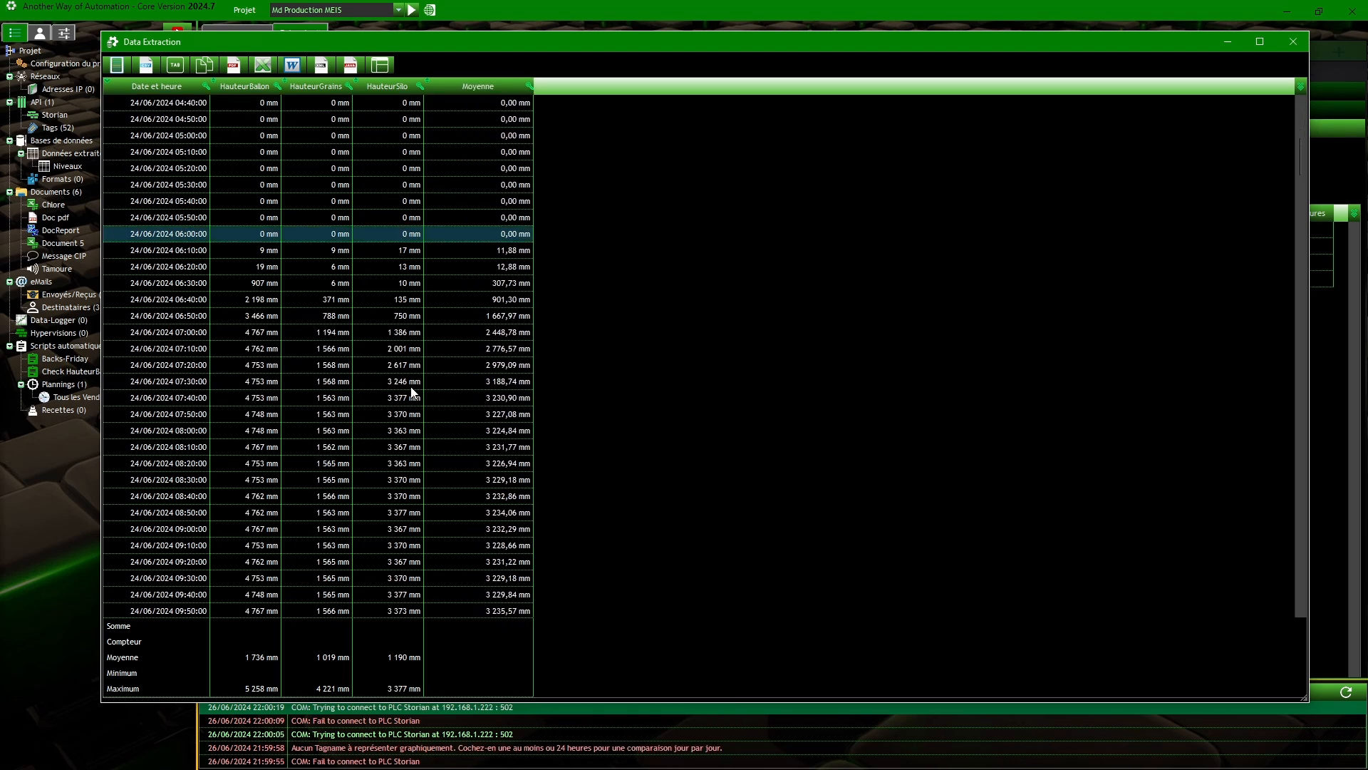
scroll(412, 392, down, 9)
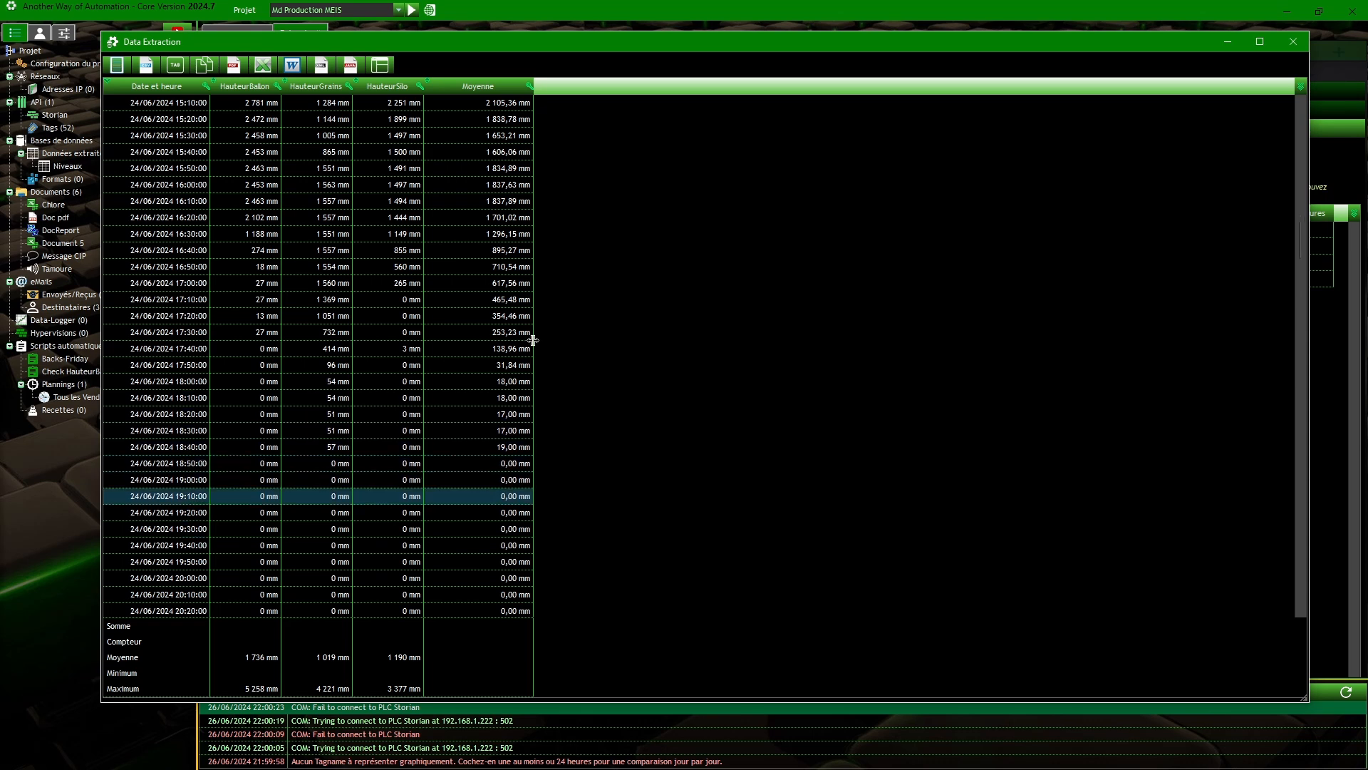
- Look through the remaining Niveaux records up to 26/06/2024 and close the table preview
scroll(530, 353, down, 20)
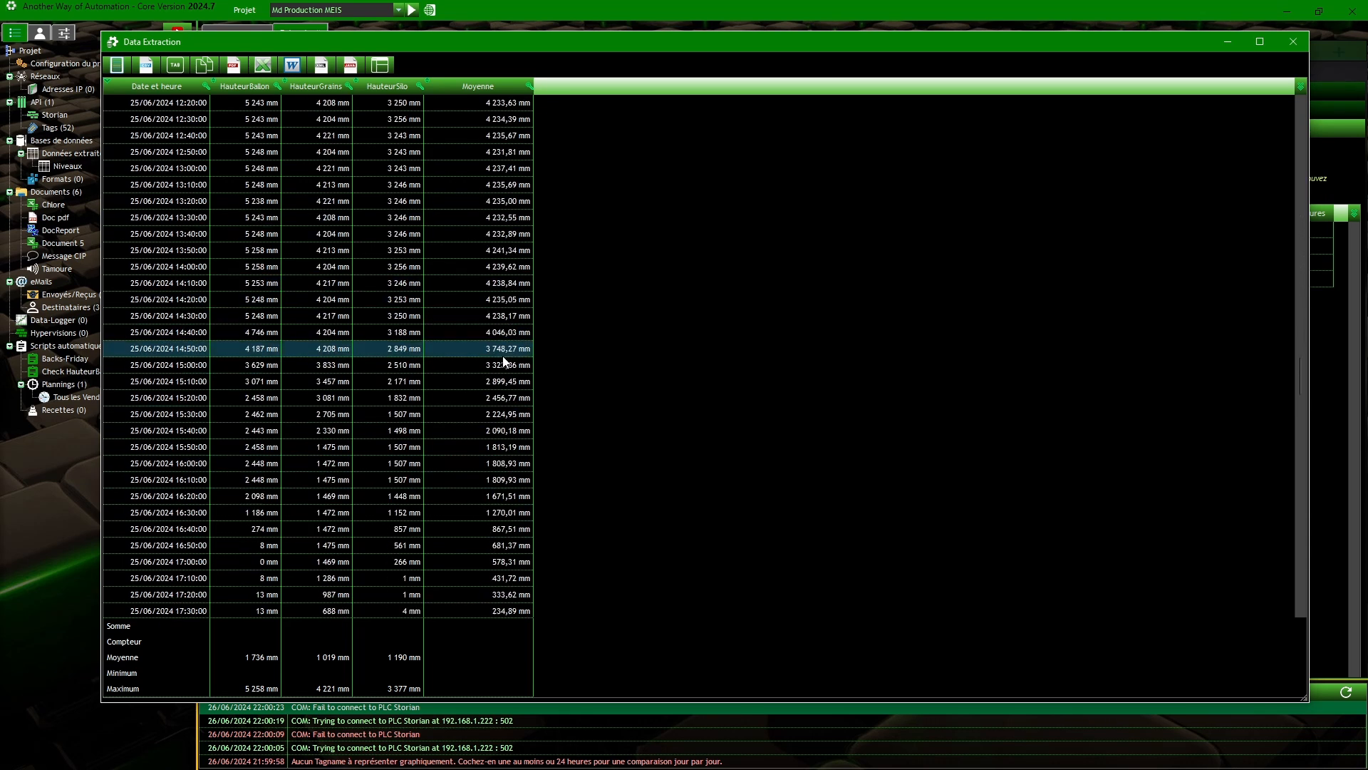
scroll(503, 362, down, 6)
scroll(505, 362, down, 18)
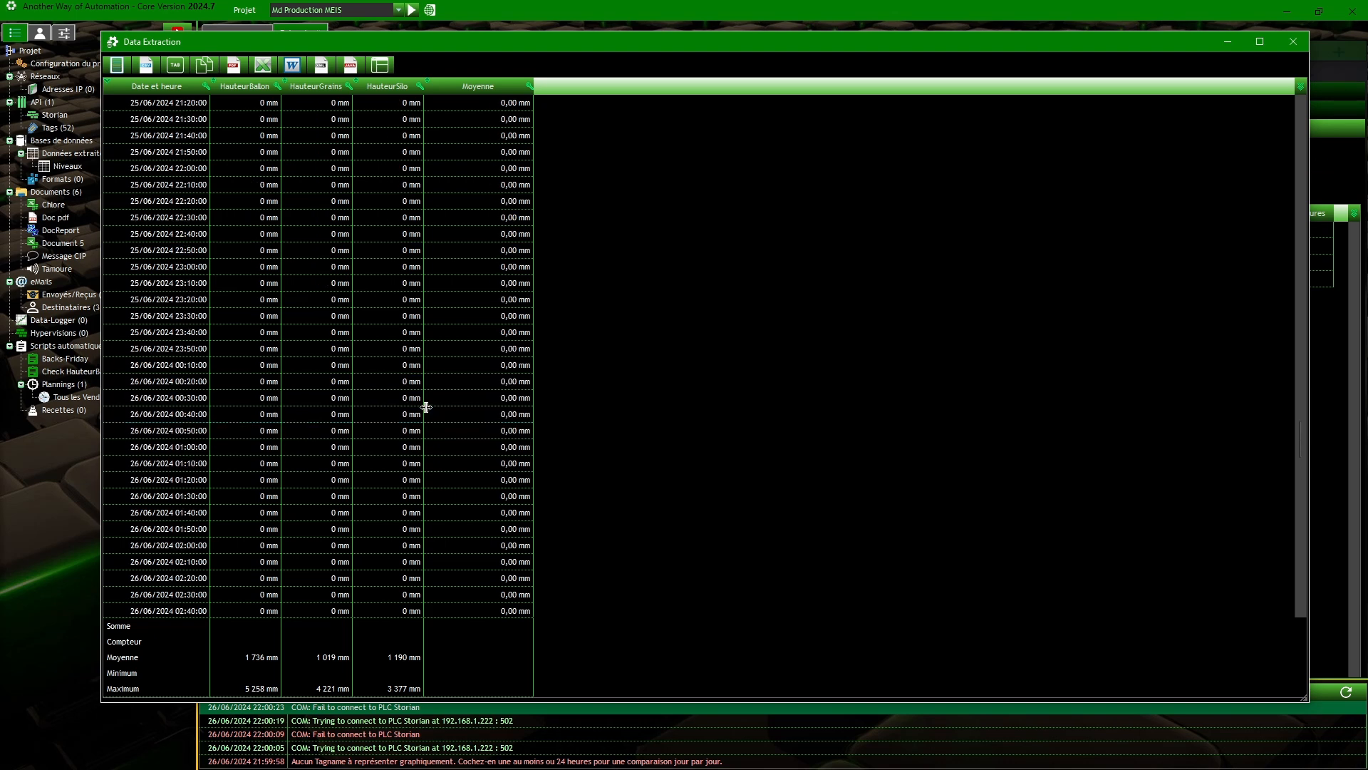
scroll(426, 410, up, 20)
key(Escape)
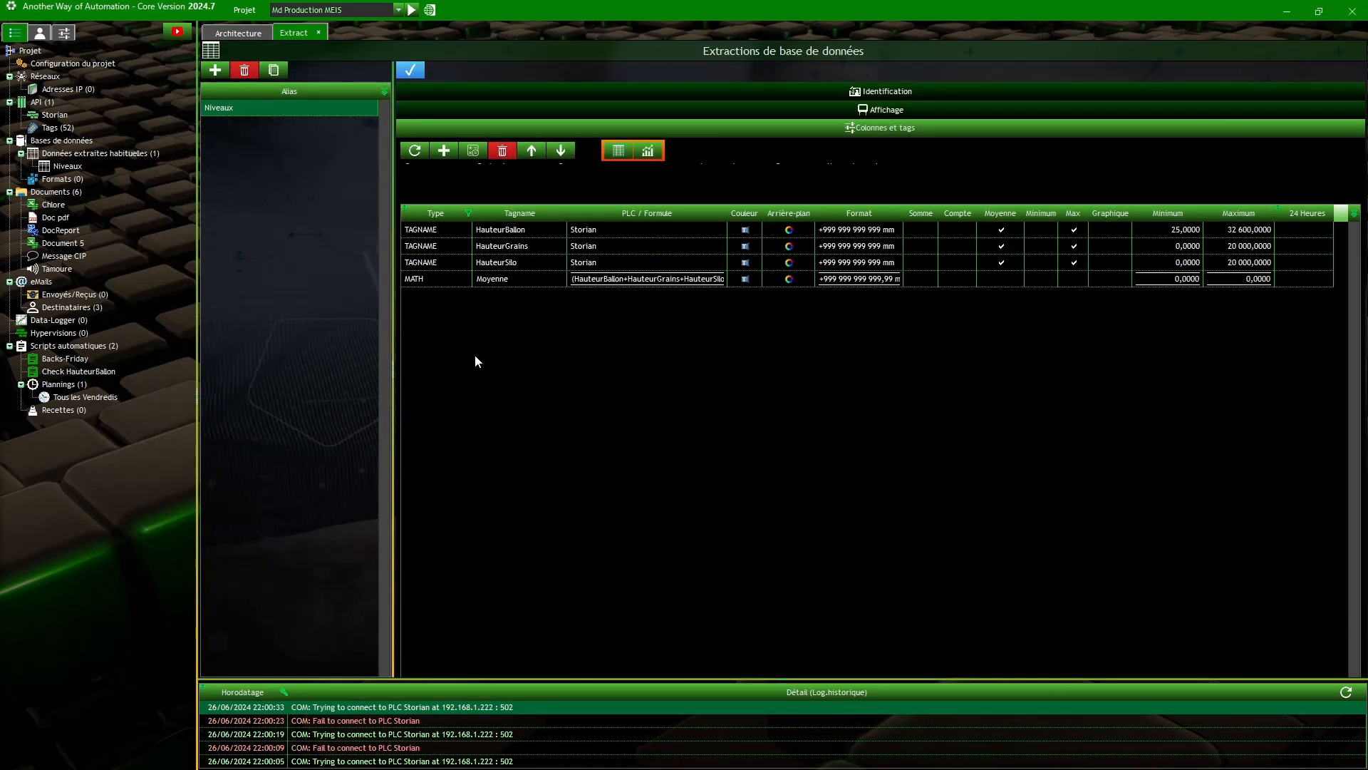
- Create a new extraction with the alias Températures Fours and set its date range to Cette semaine
click(212, 71)
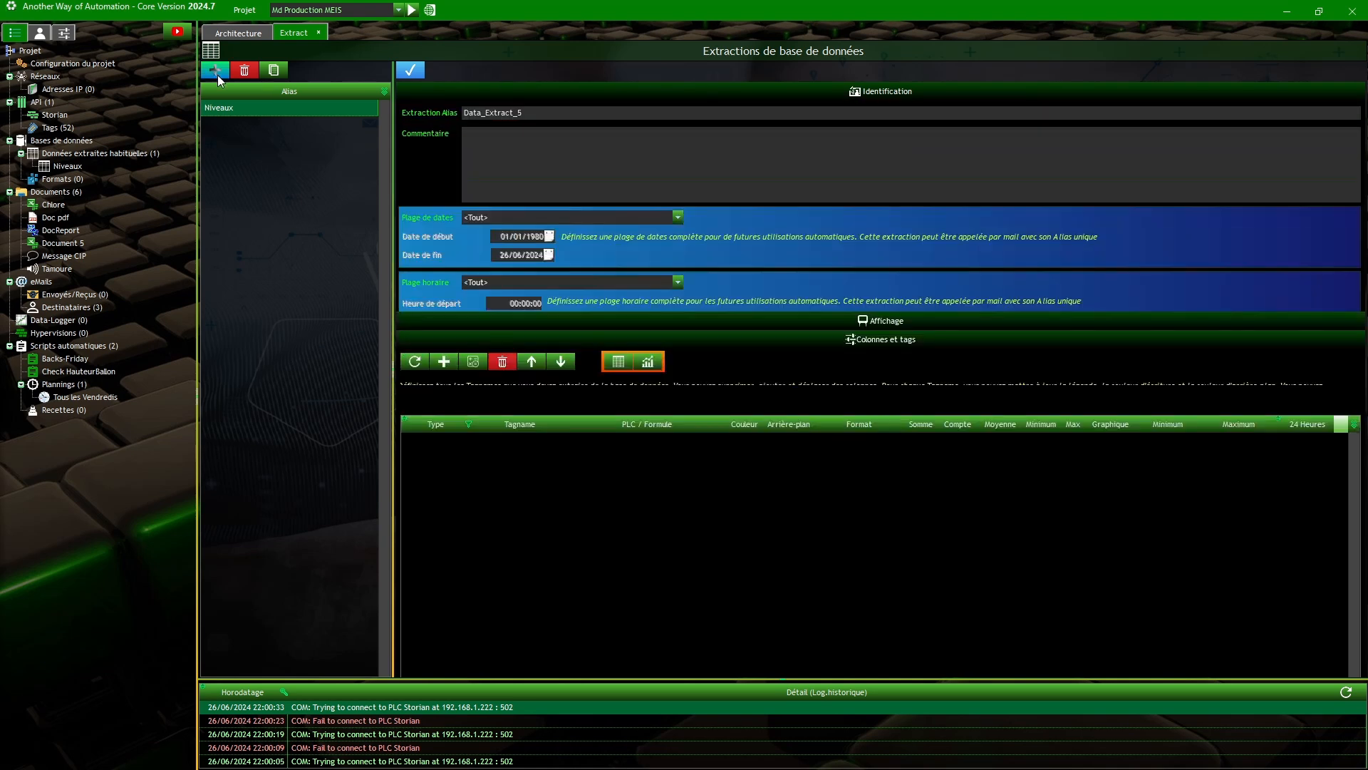
text(T)
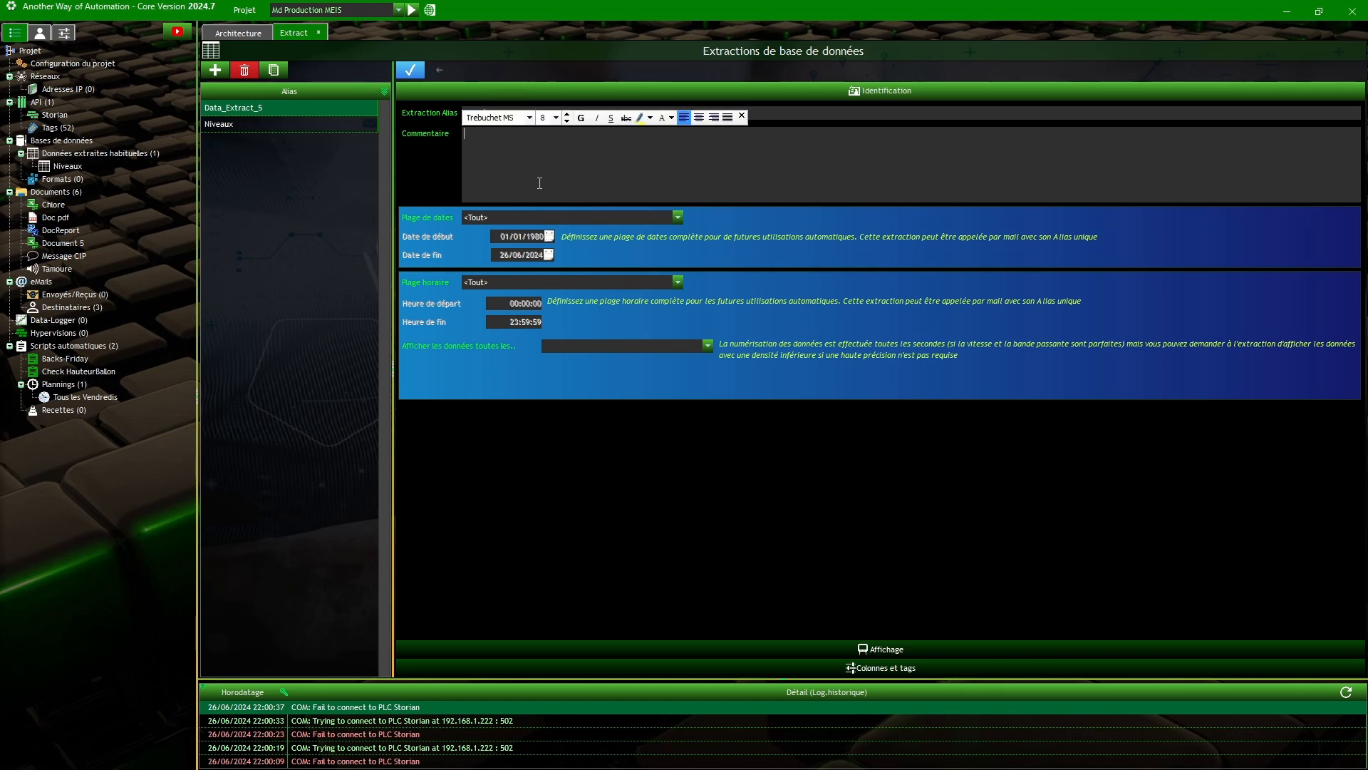
click(515, 218)
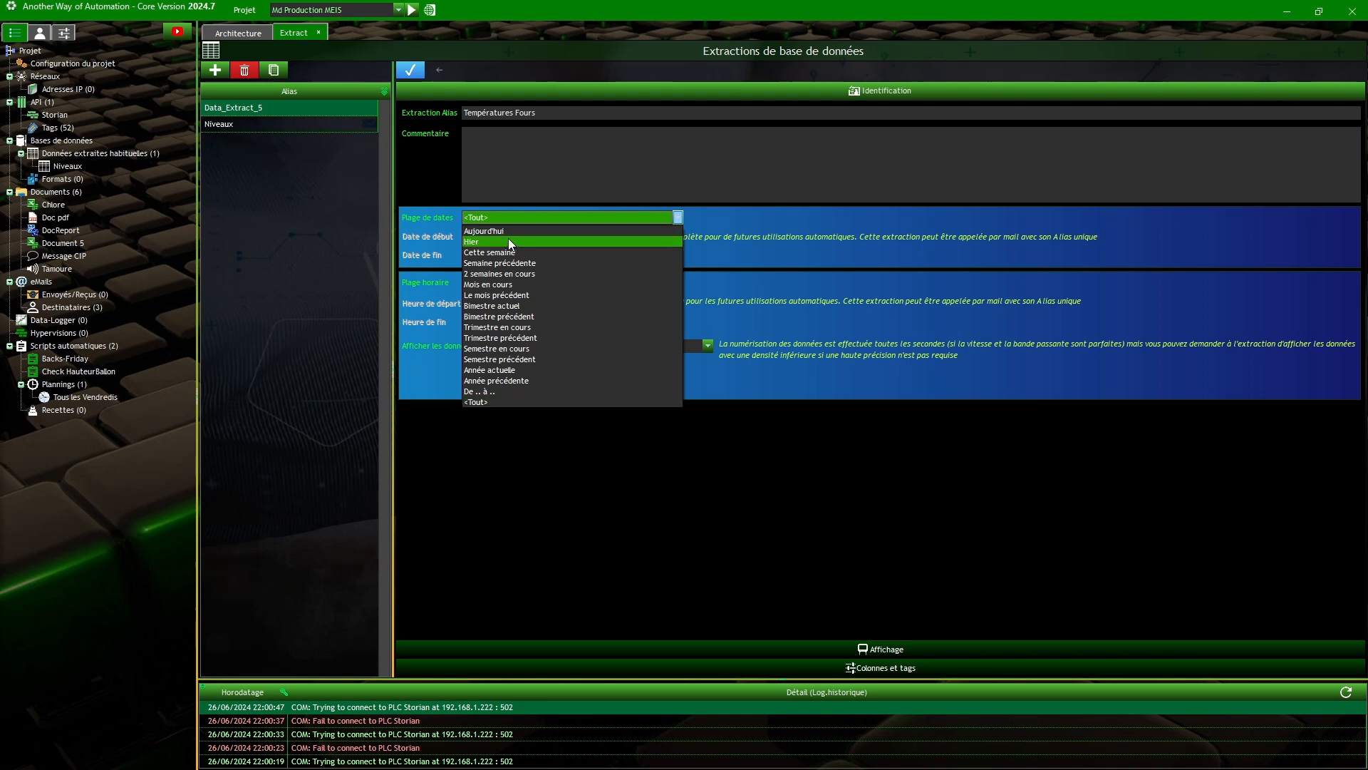
click(502, 252)
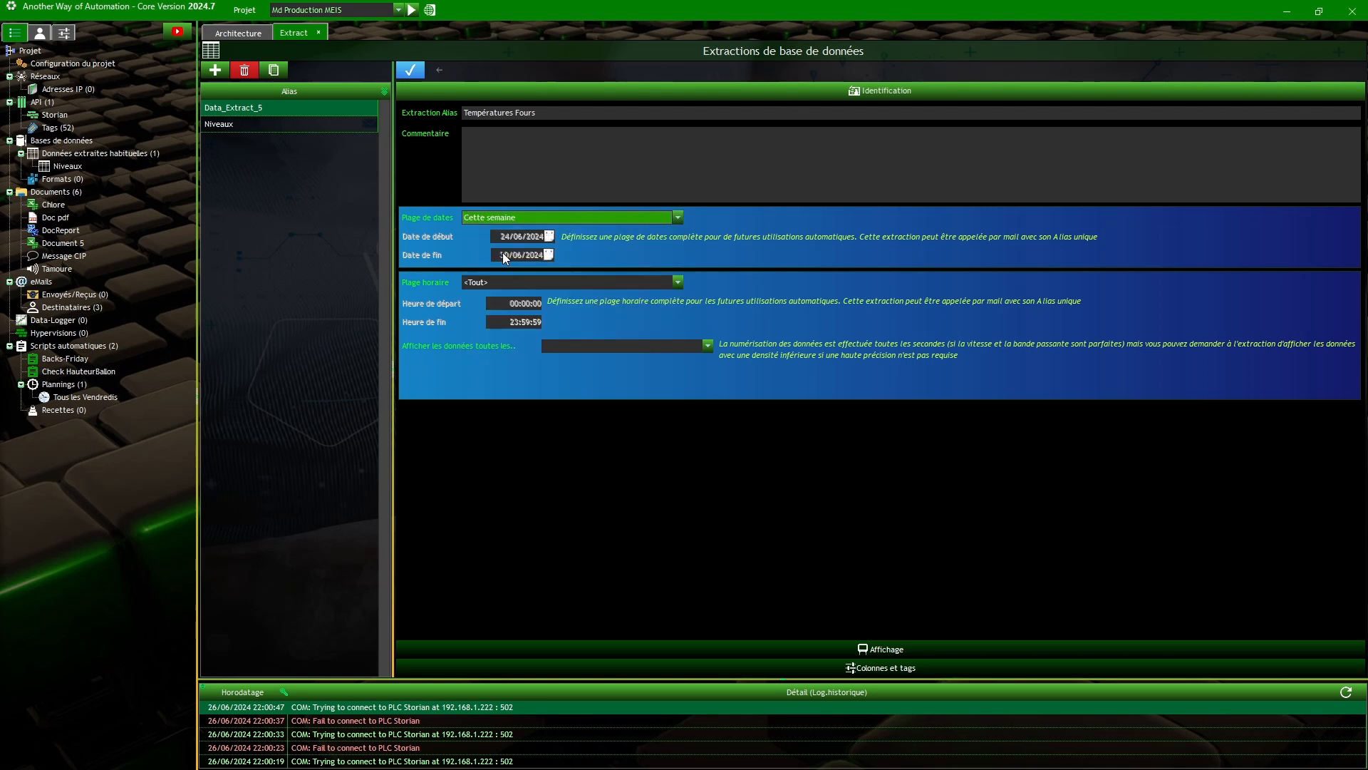
- Set the extraction's time range to Journée complète (de 00:00:00 à 23:59:59) and its data interval to Toutes les 10 minutes
click(565, 281)
click(489, 348)
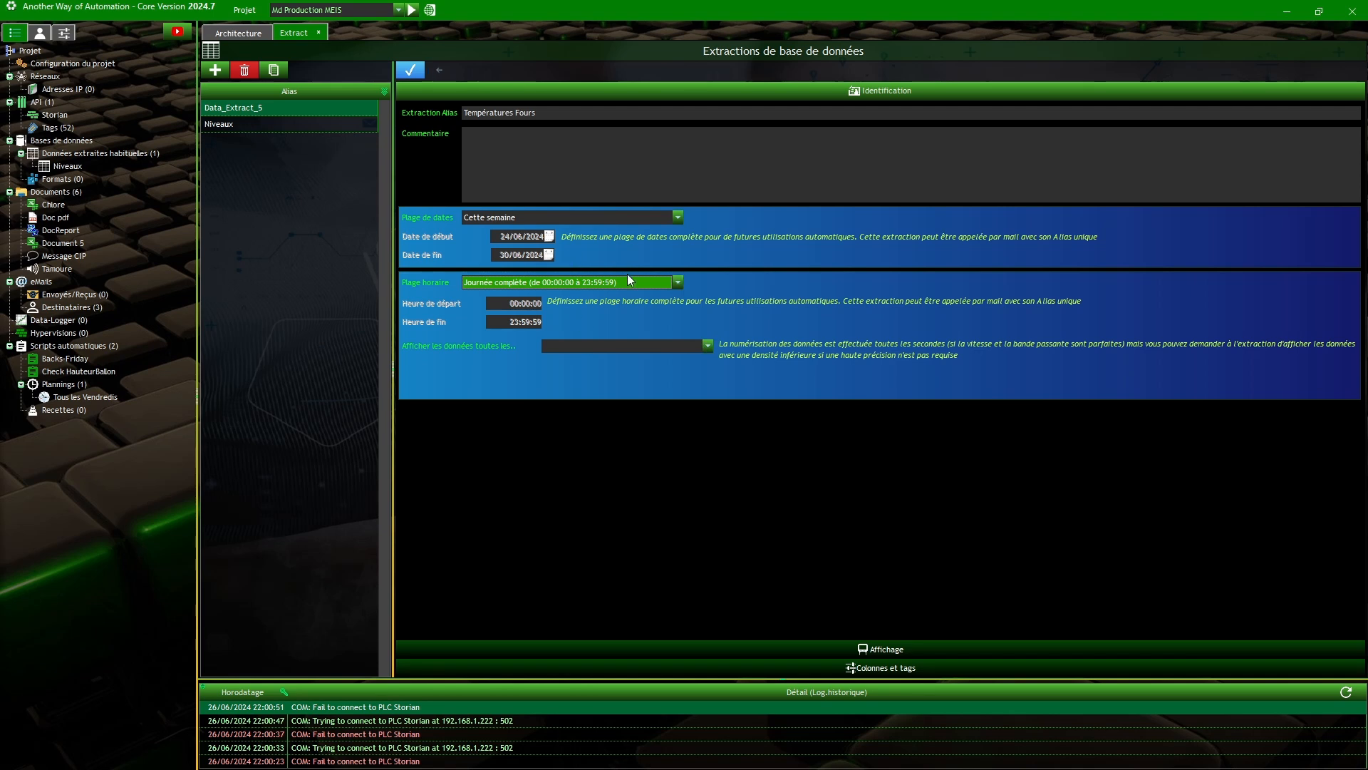
click(594, 346)
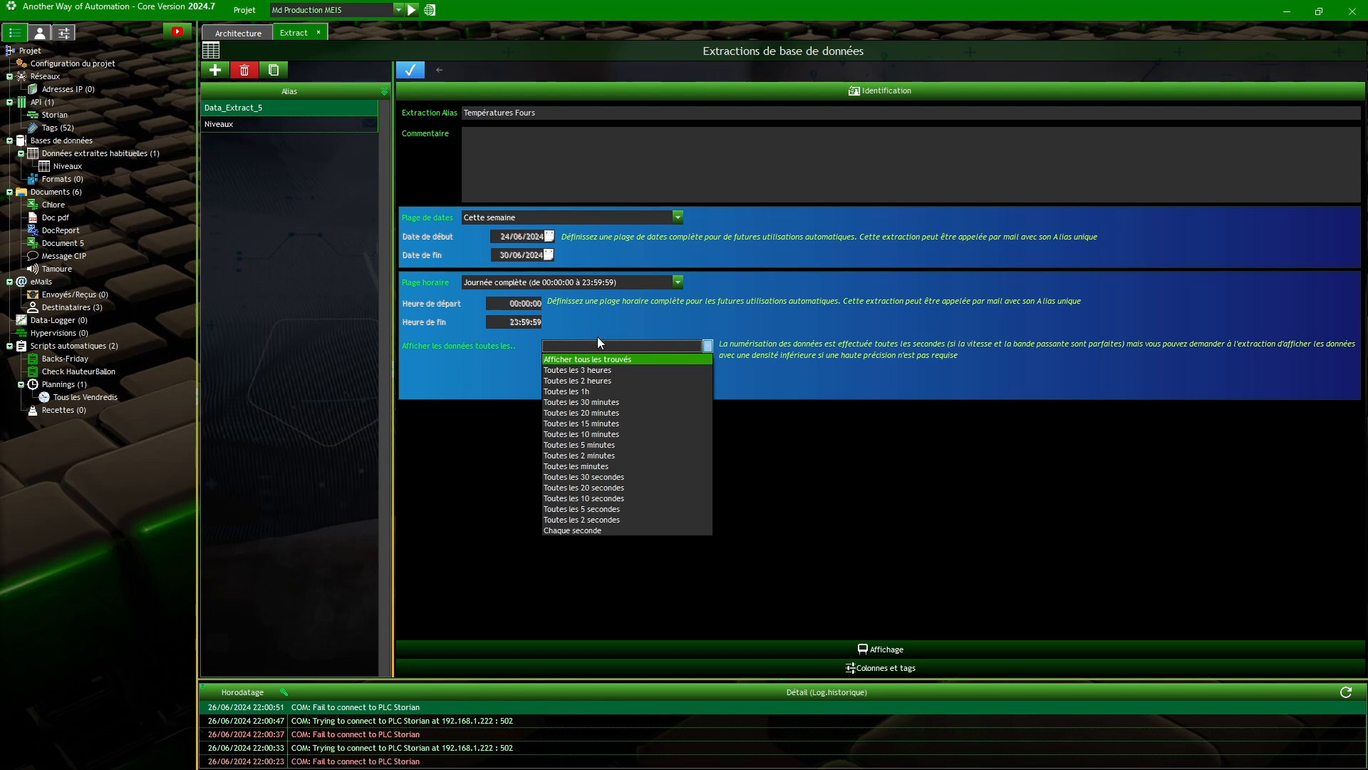
click(587, 435)
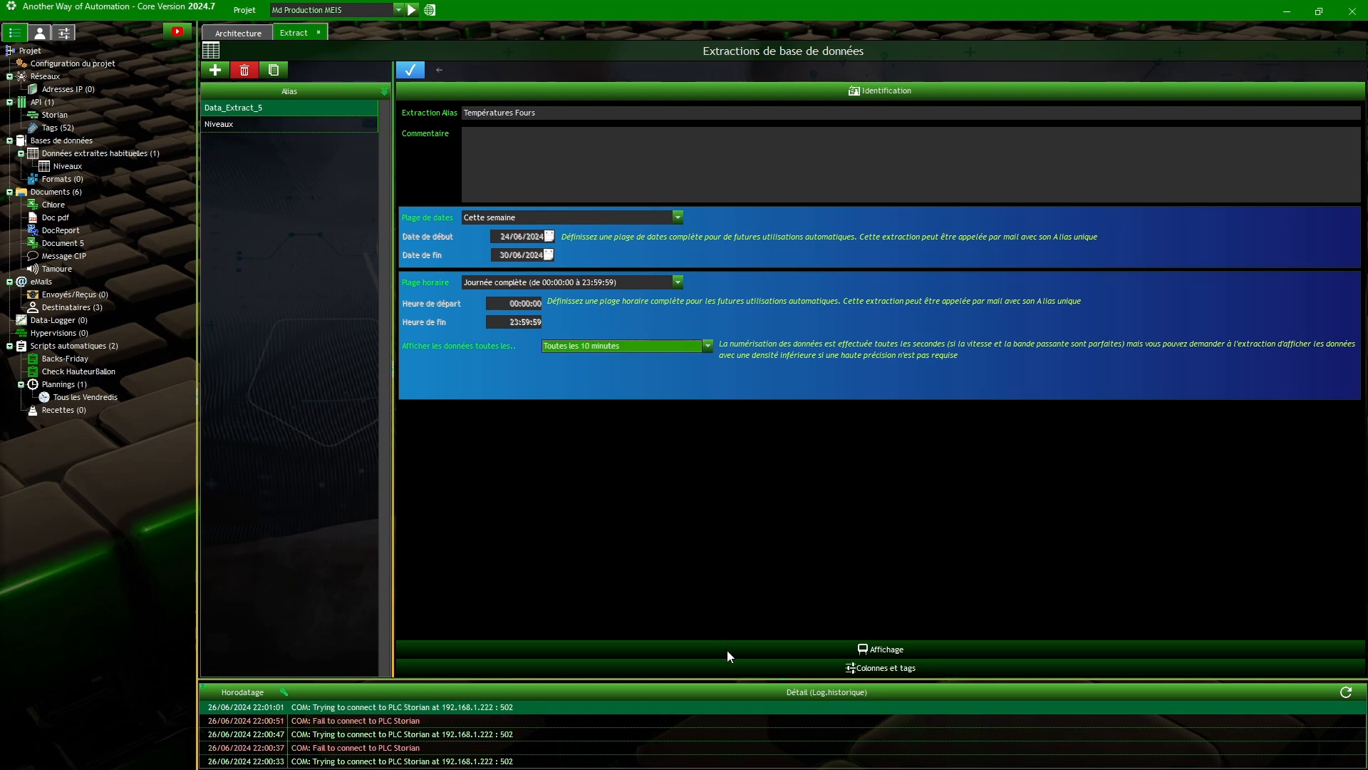
- Add the Storian tags Four10, Four11, Four12, Four13, Four14 and Four15 as columns of the Températures Fours extraction
click(742, 666)
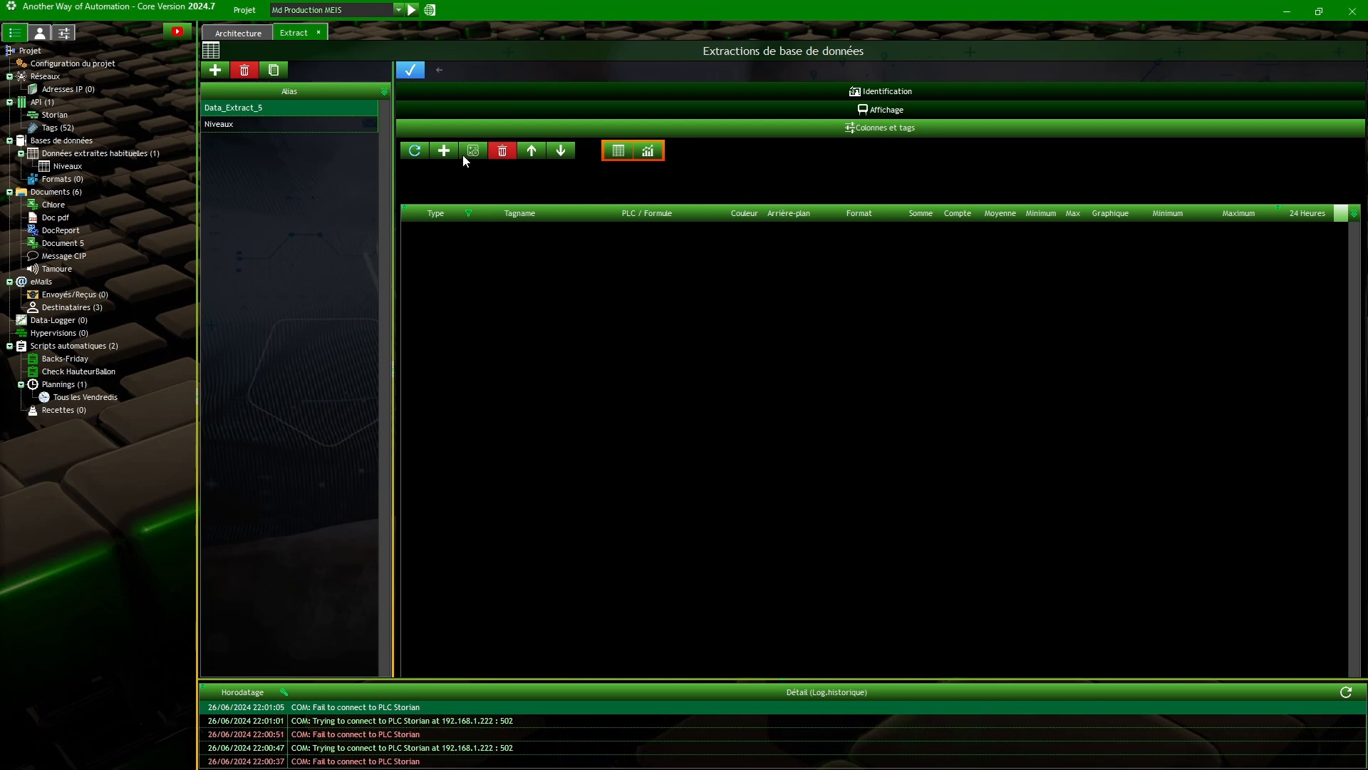
click(443, 148)
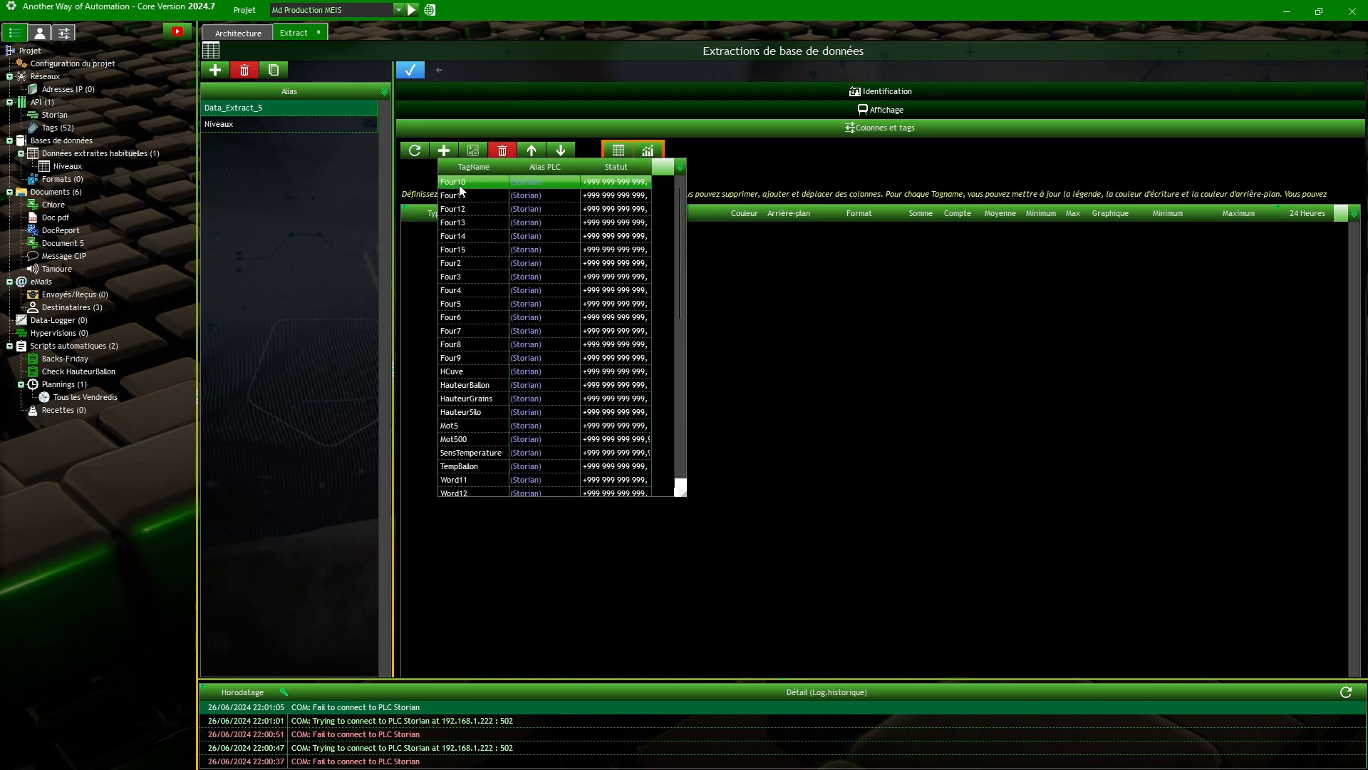
click(462, 186)
click(439, 148)
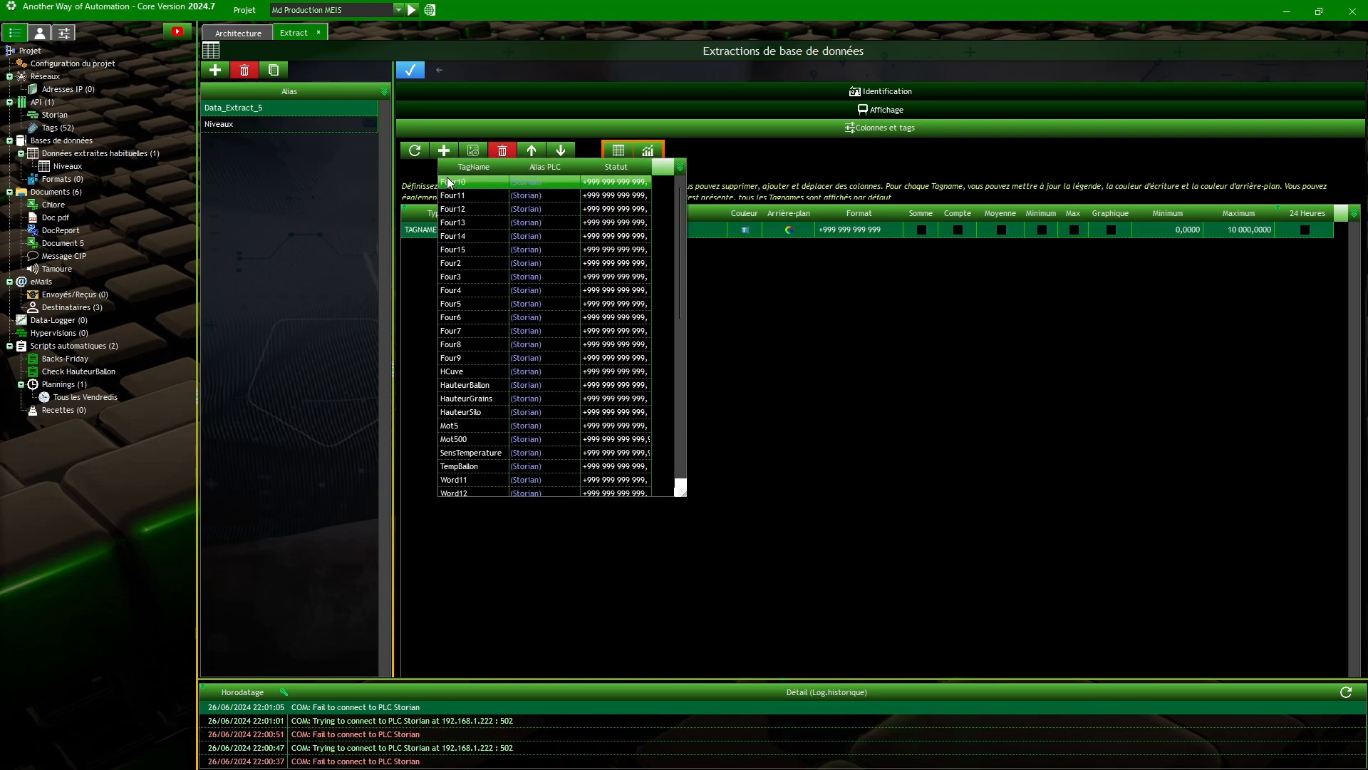
click(449, 181)
click(443, 149)
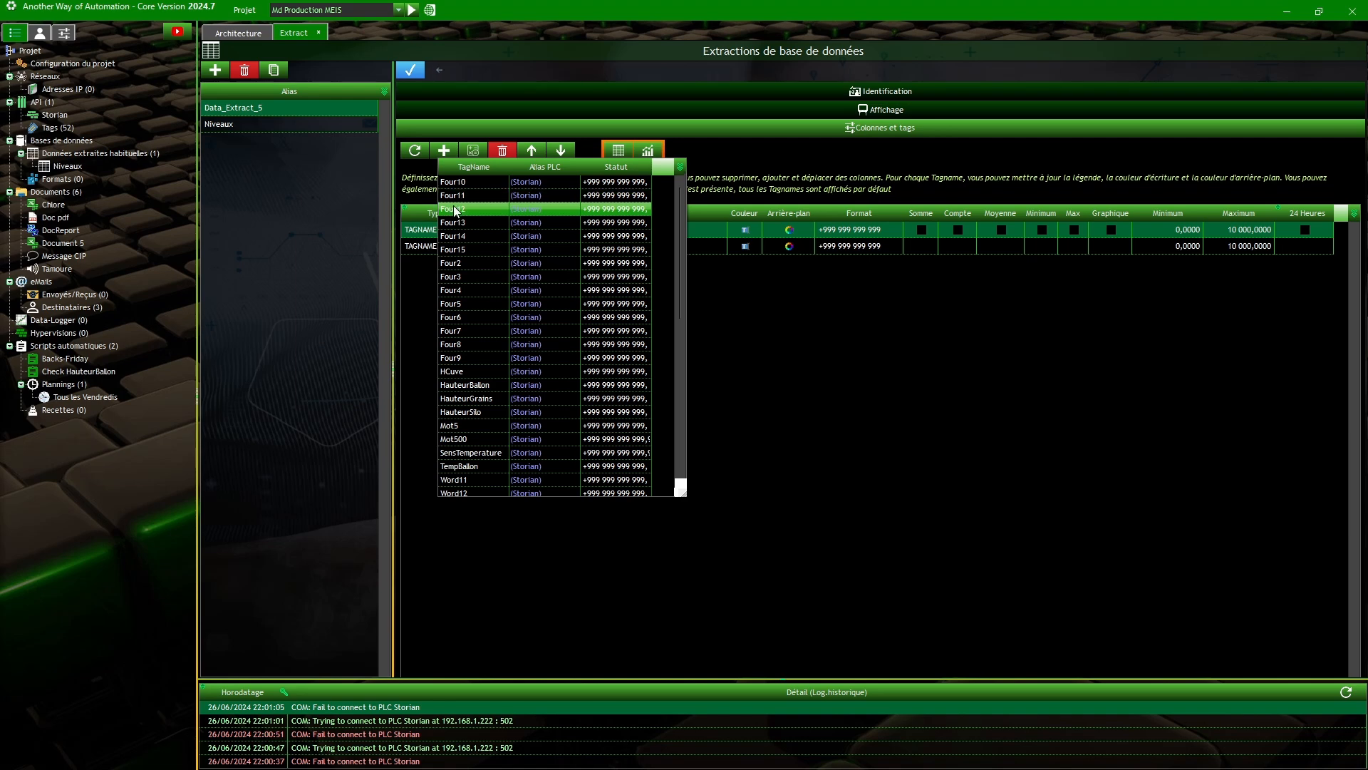
click(455, 208)
click(443, 150)
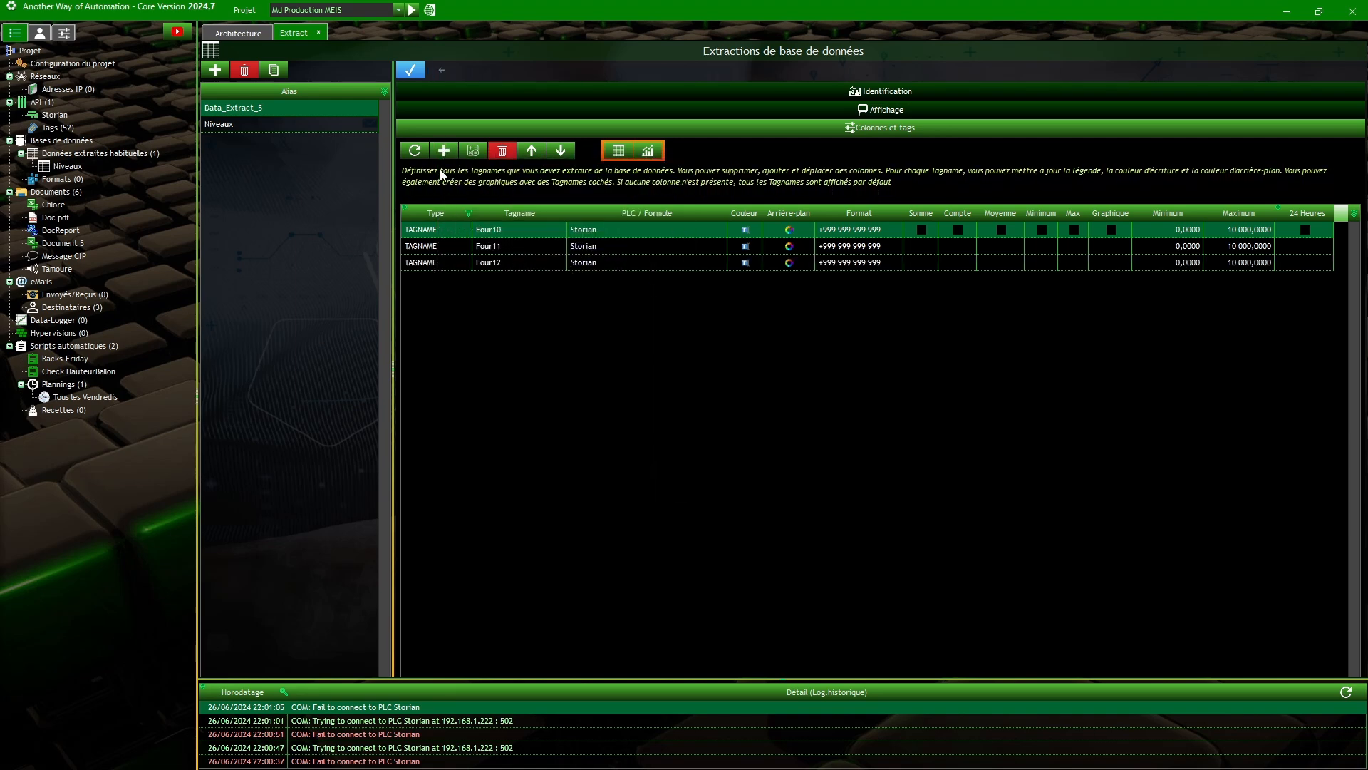
click(443, 149)
click(449, 232)
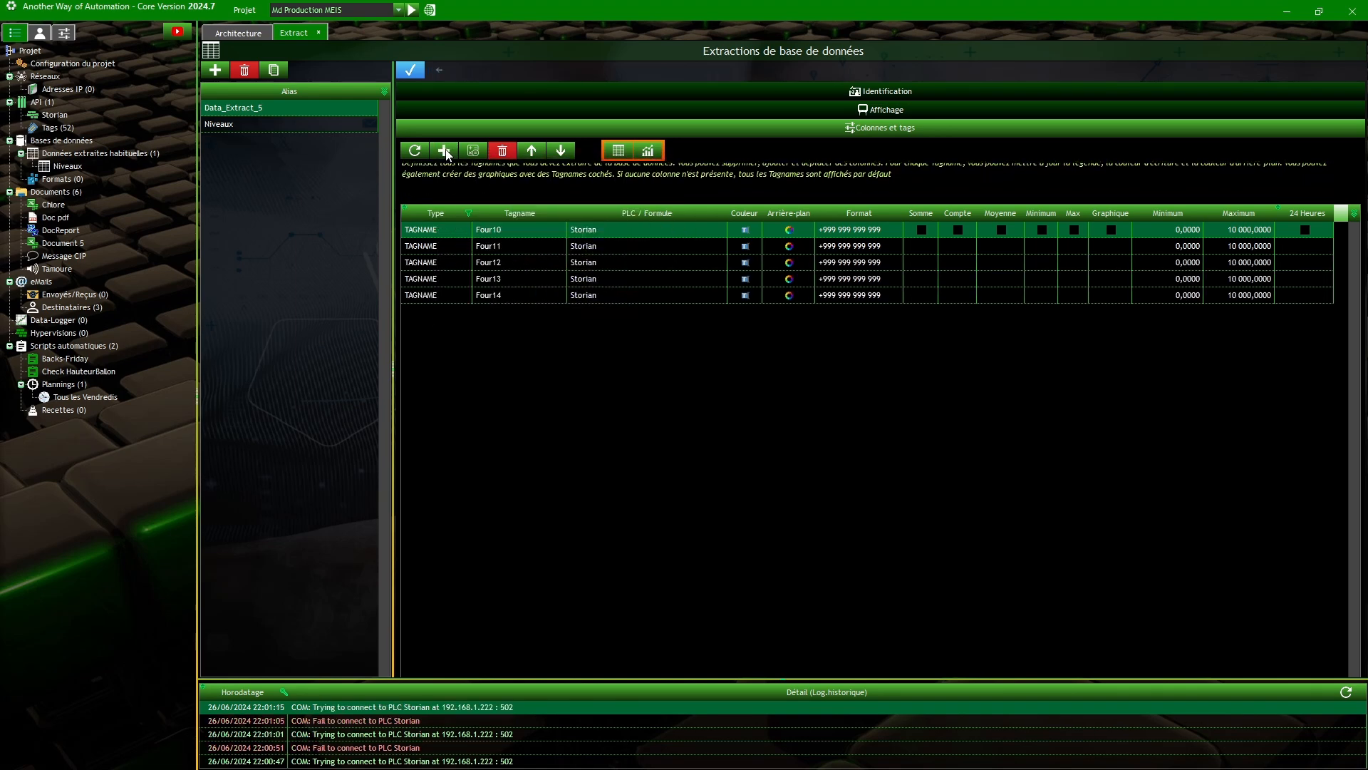
click(445, 151)
click(459, 247)
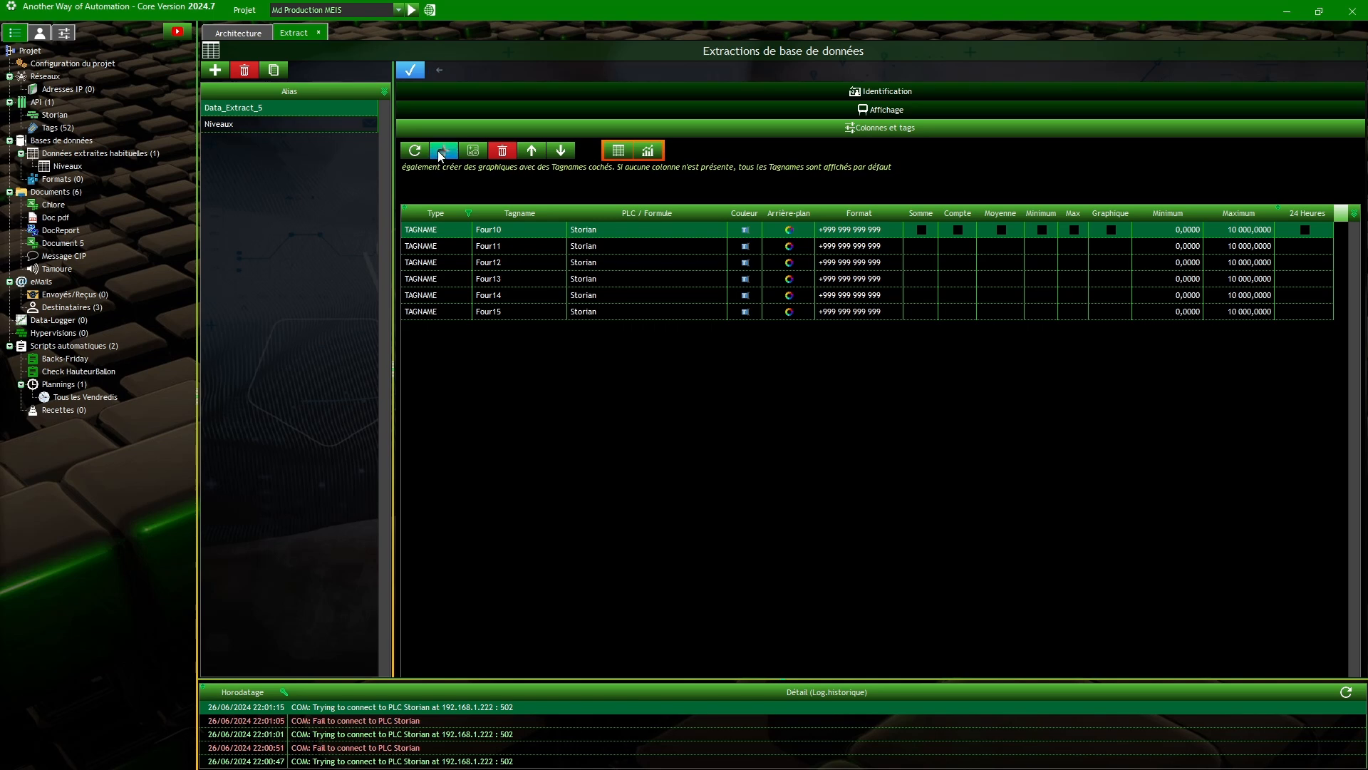
- Add the Storian tags Four2 through Four9 as further columns of the Températures Fours extraction
click(438, 151)
click(457, 263)
click(446, 154)
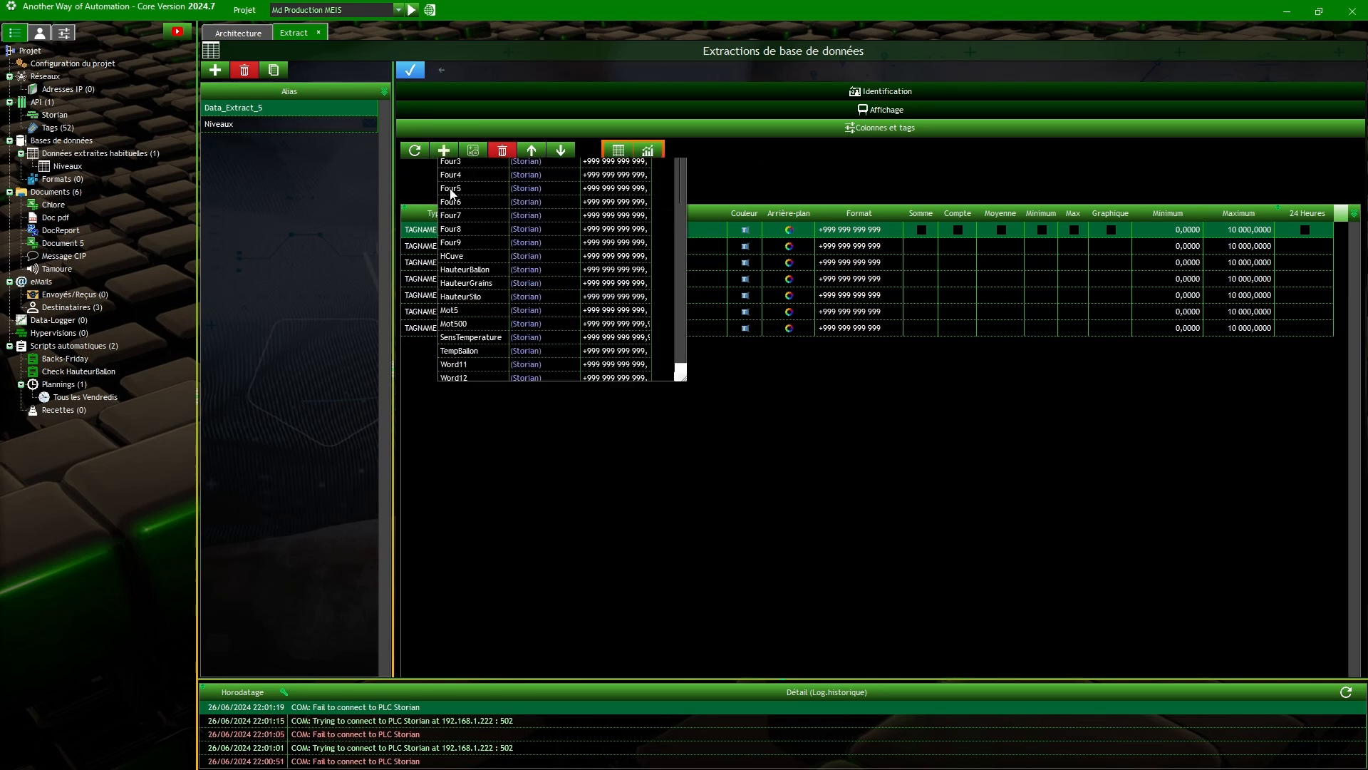
click(450, 263)
click(443, 150)
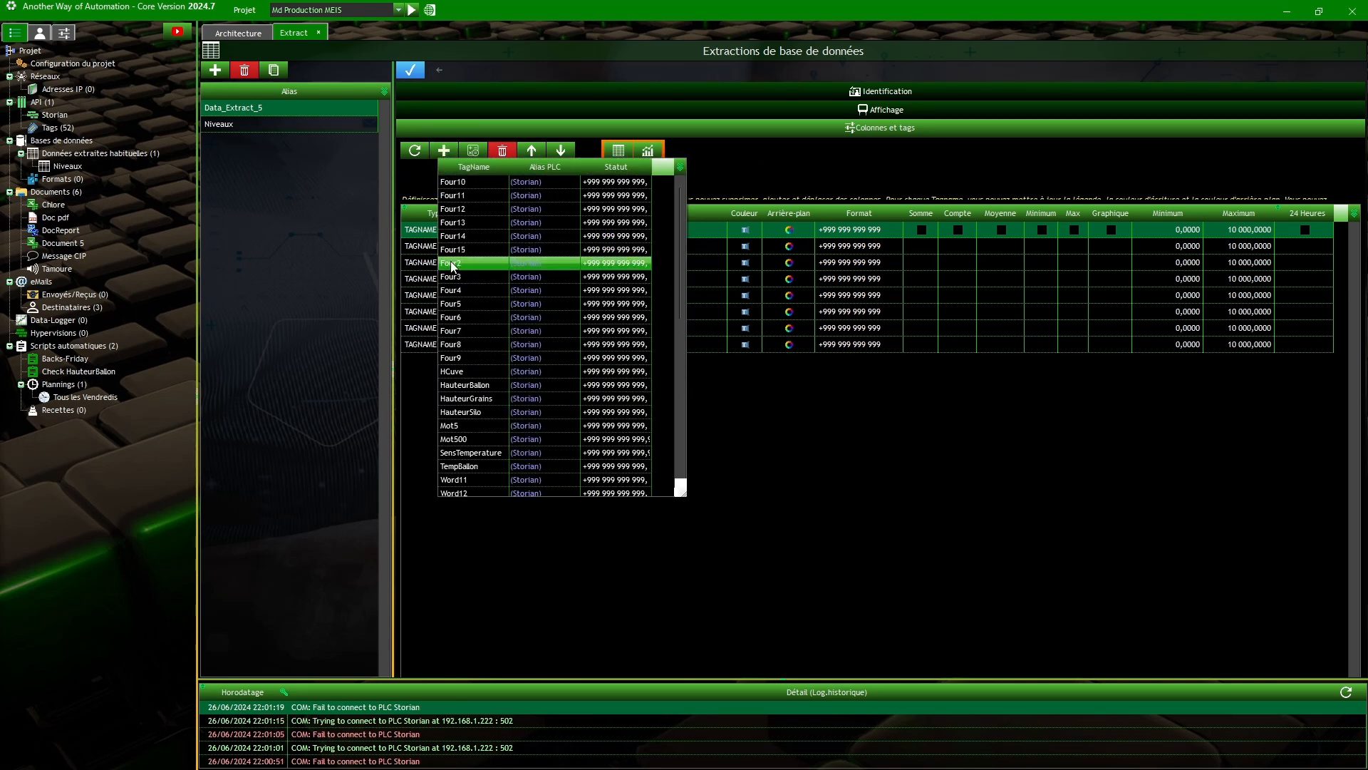
click(450, 262)
click(443, 149)
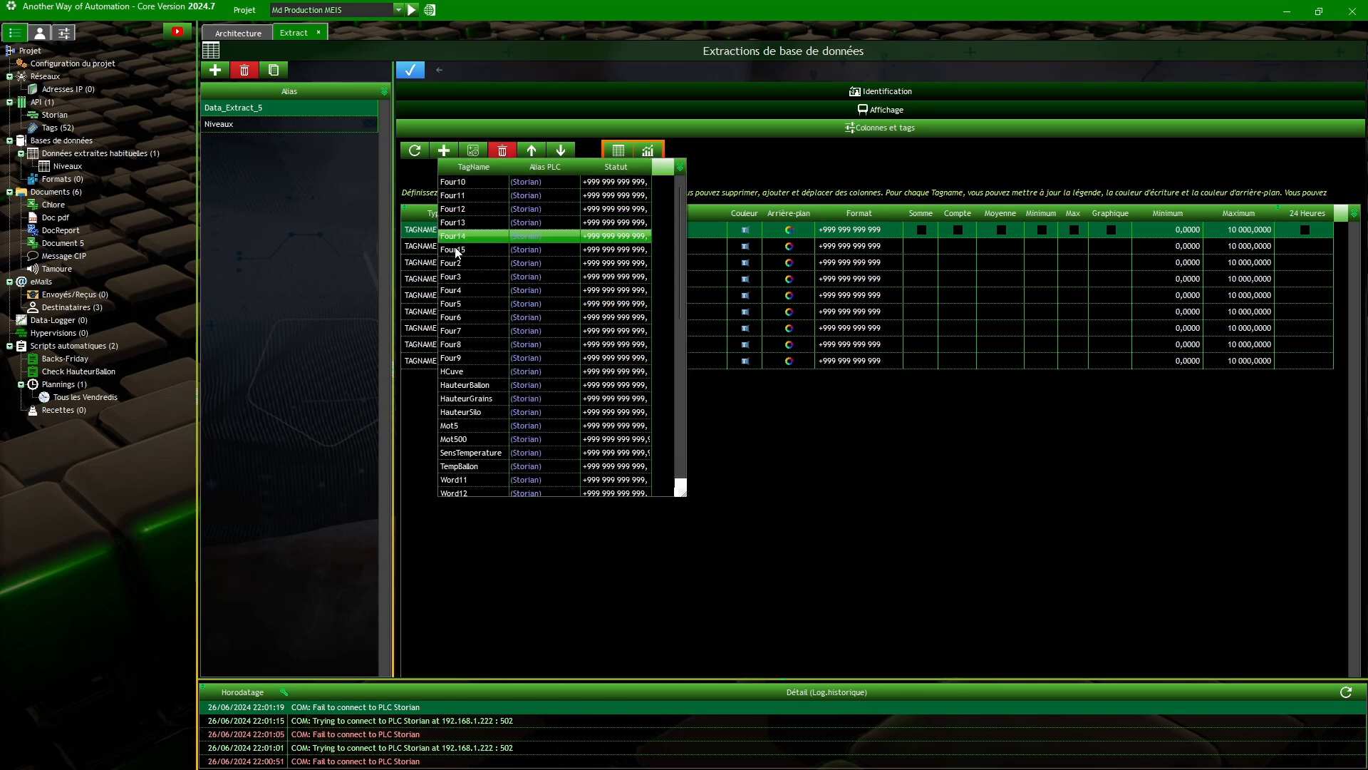
click(472, 303)
click(444, 151)
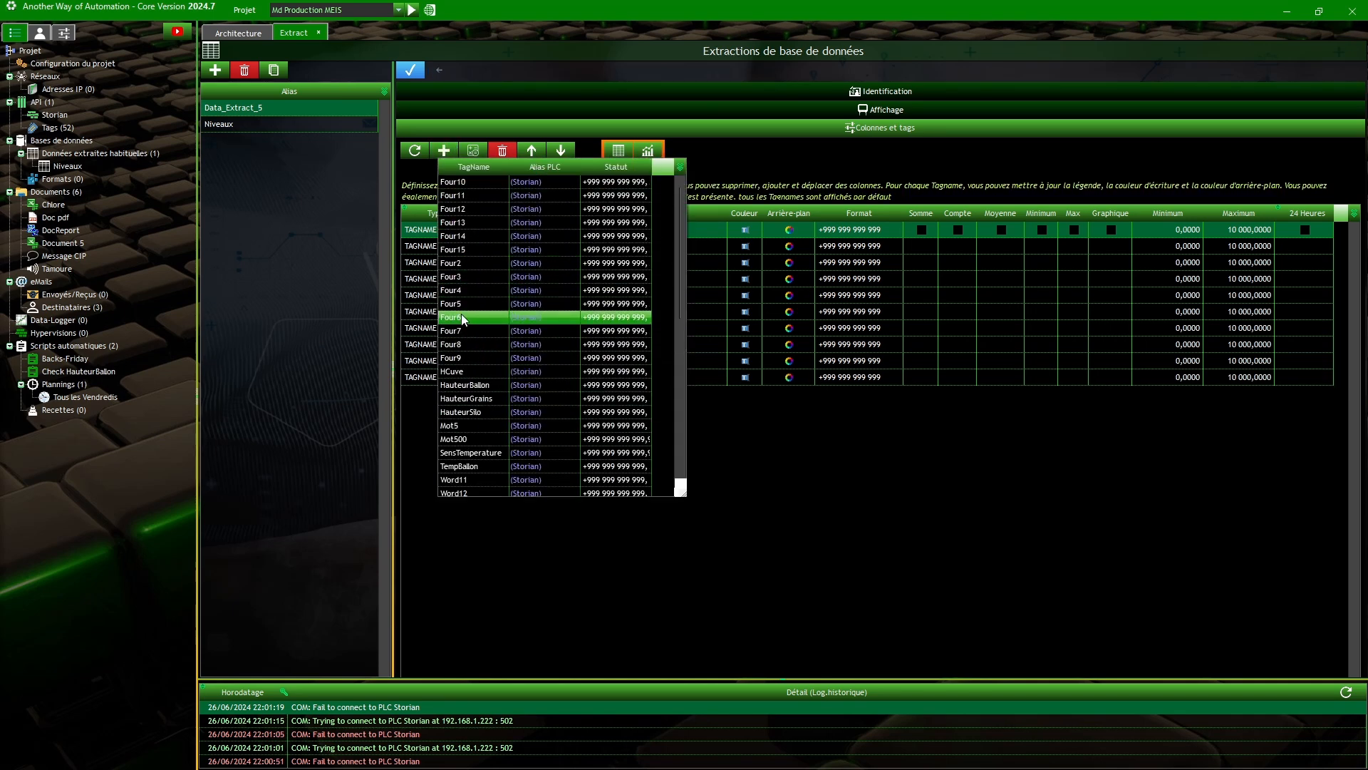
click(461, 314)
click(443, 150)
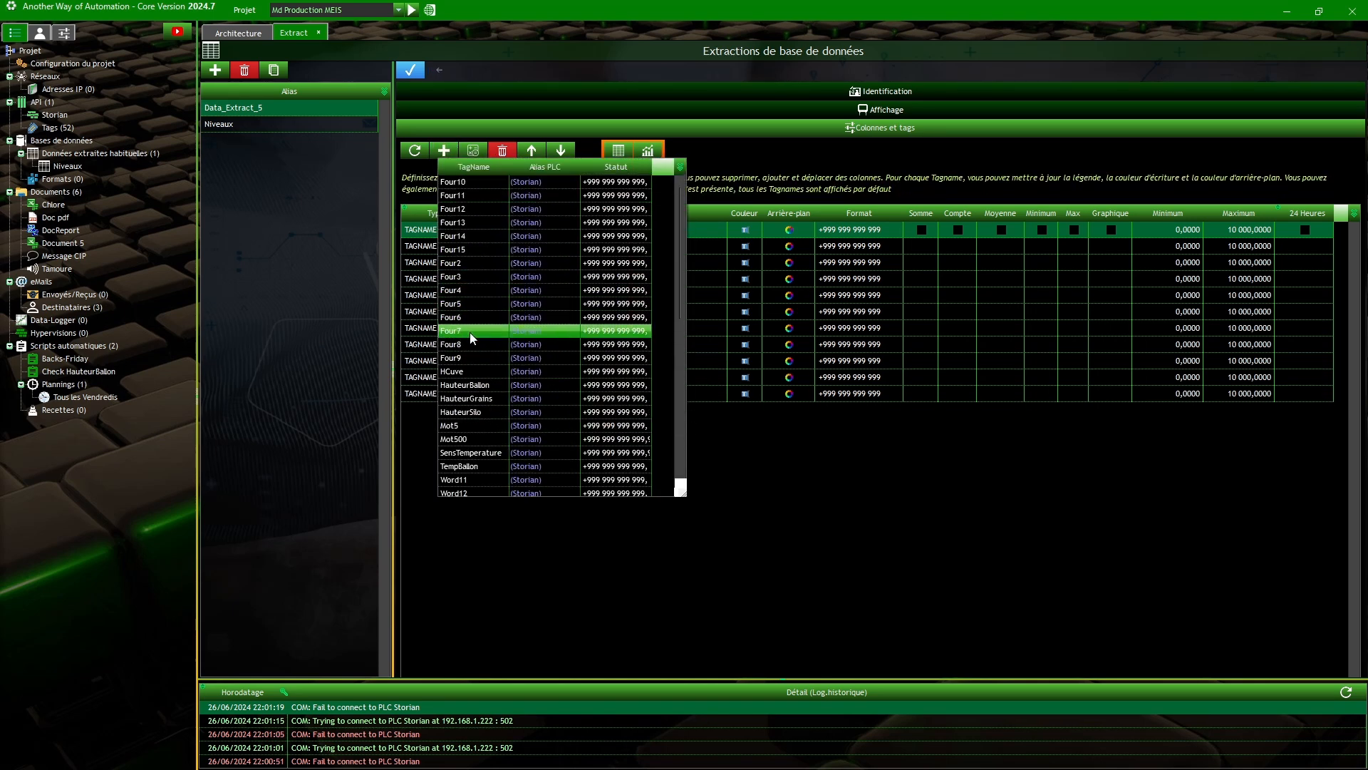
click(468, 332)
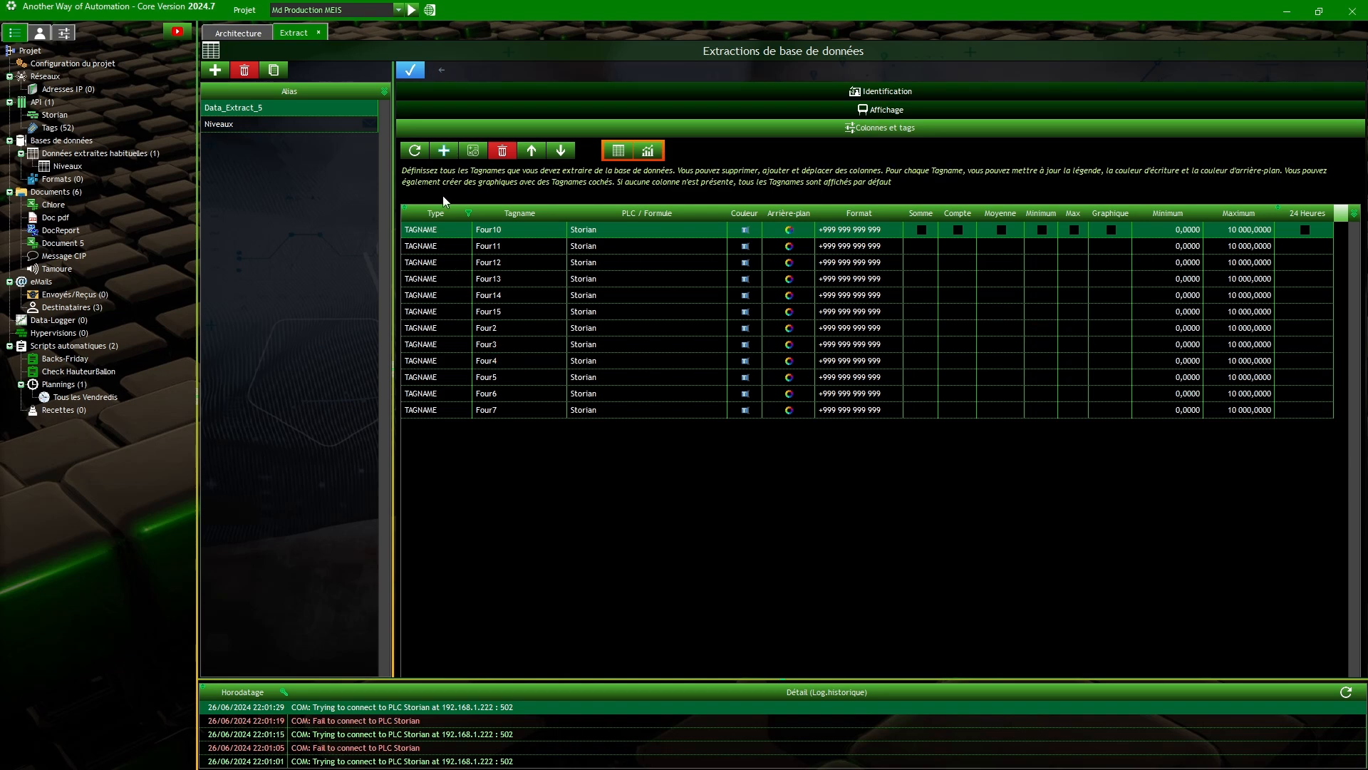
click(443, 150)
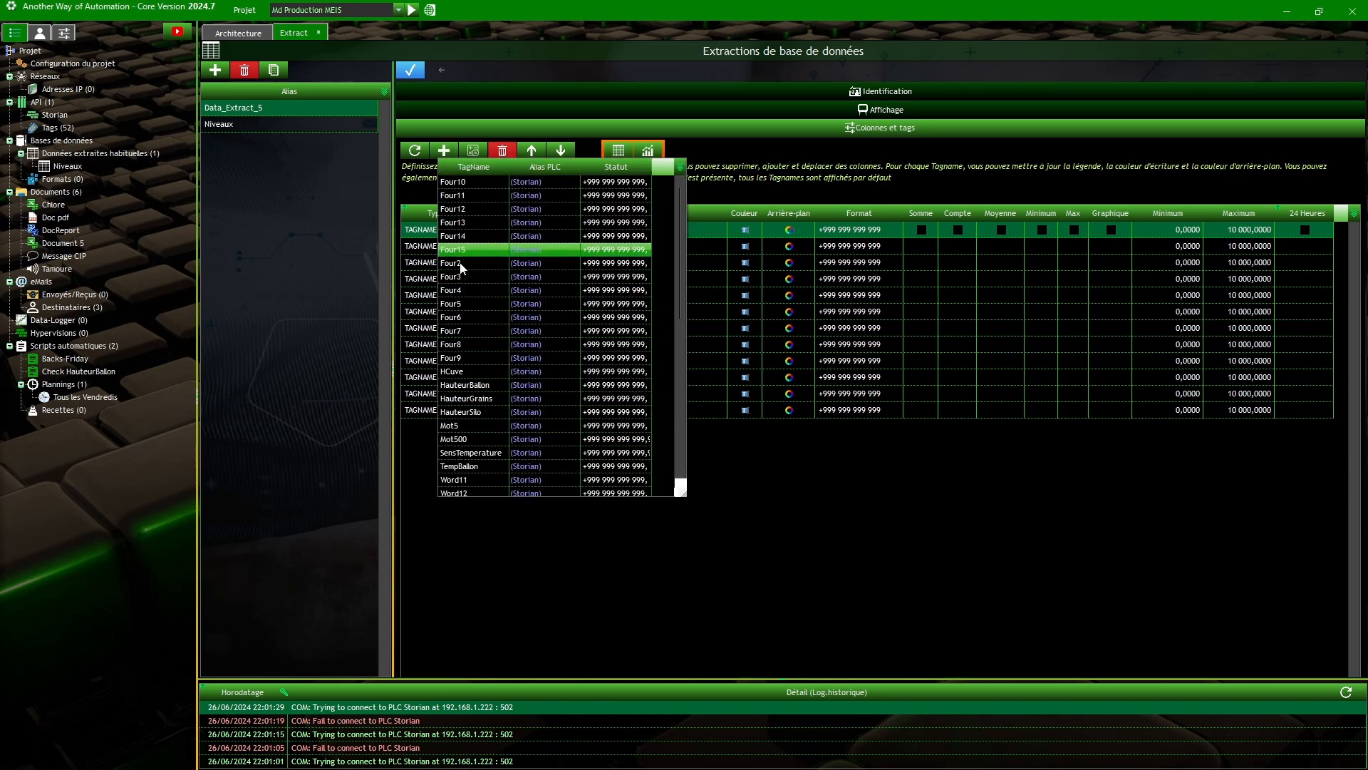
click(474, 349)
click(443, 150)
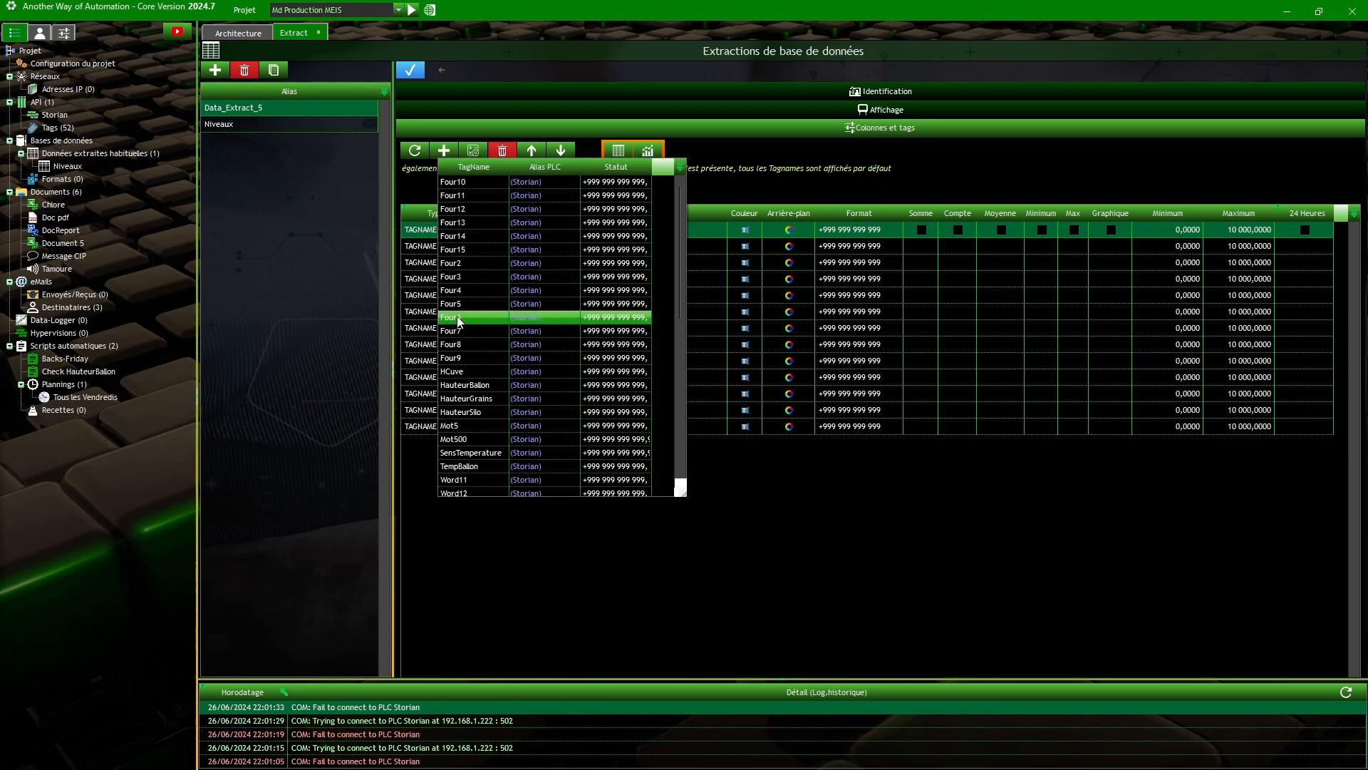
click(463, 359)
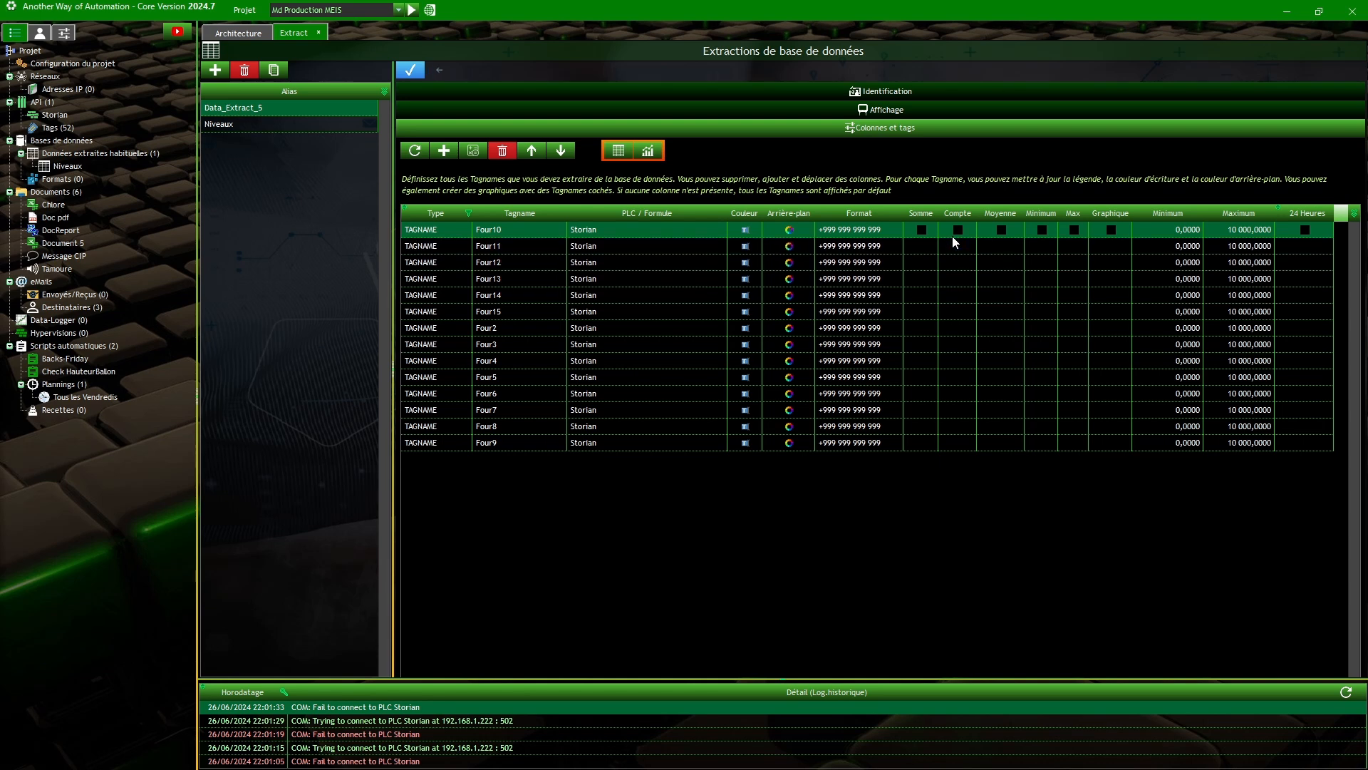
- Enable the Moyenne summary for all the oven tags, Four10 to Four15 and Four2 to Four9
click(1000, 229)
click(1002, 246)
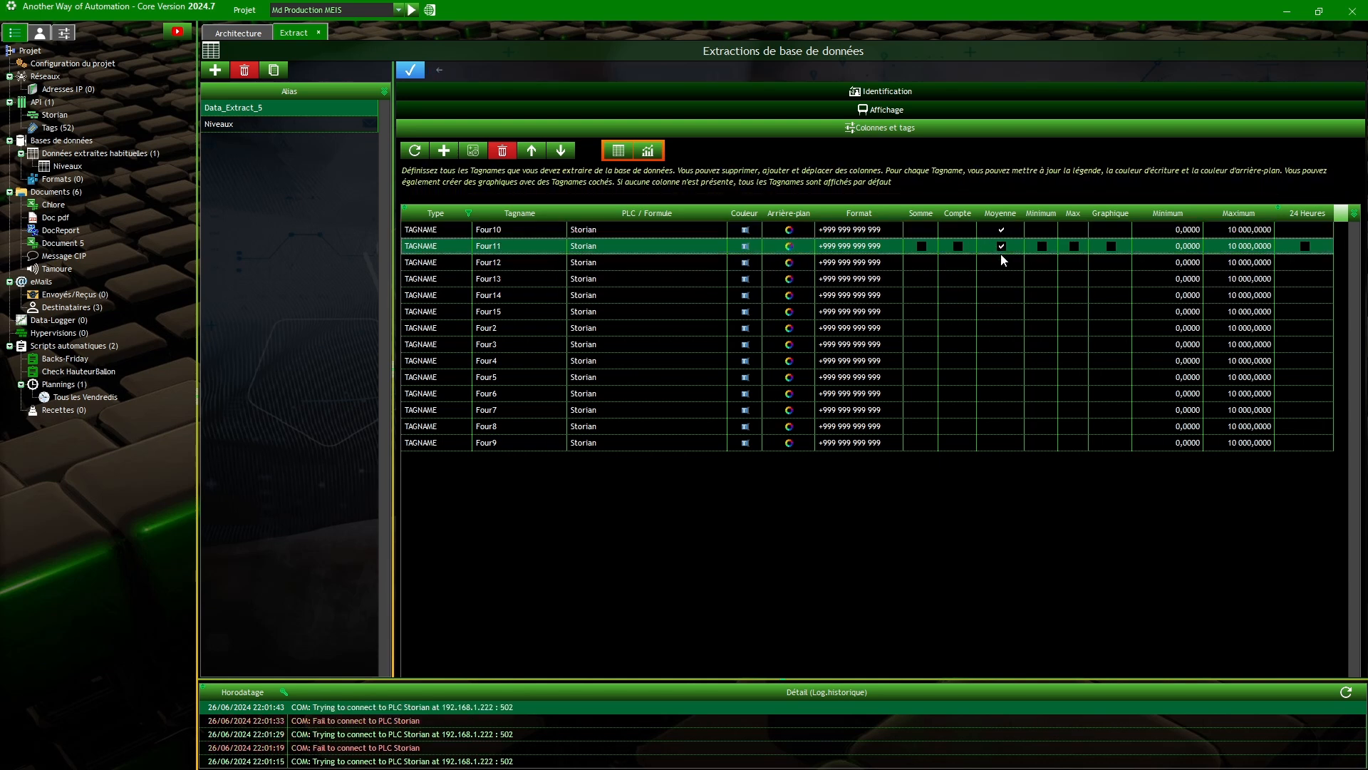
click(1001, 262)
click(1002, 279)
click(1002, 295)
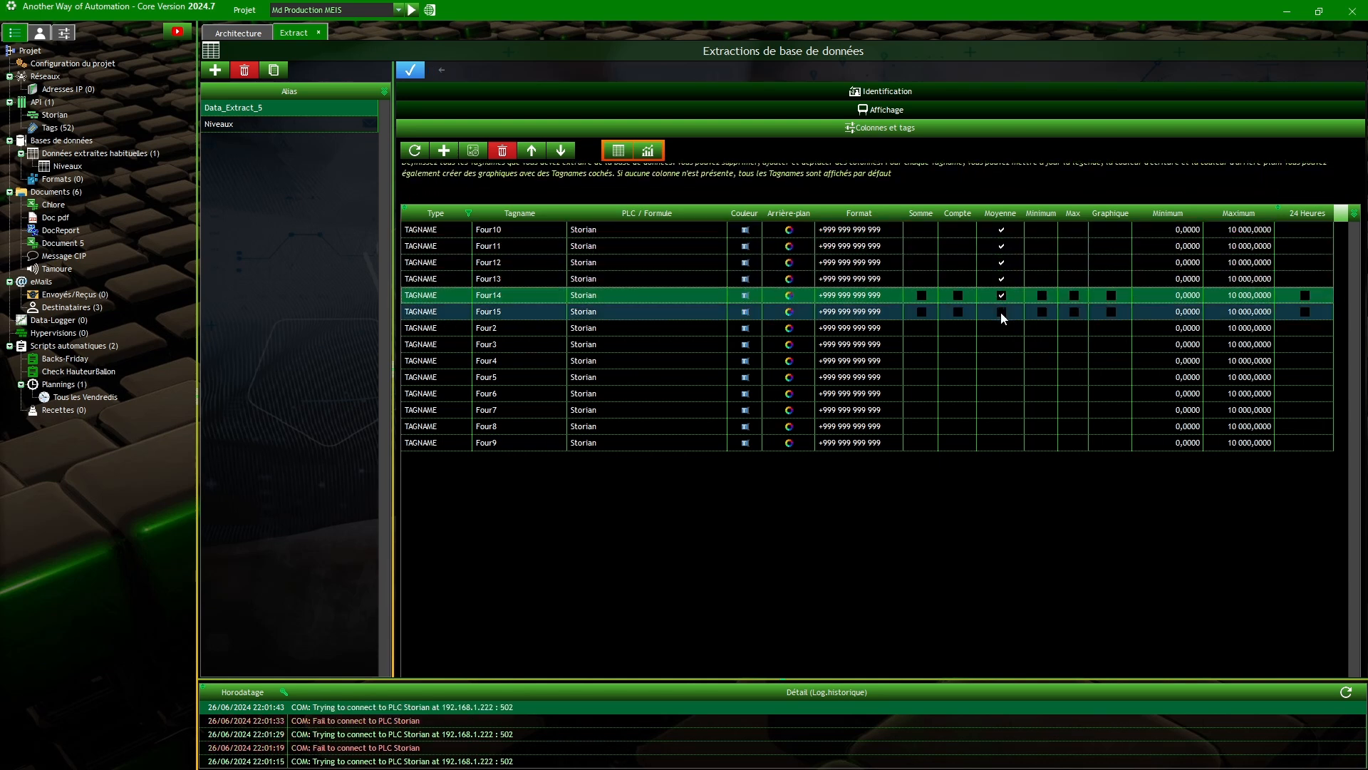
click(1001, 312)
click(1002, 328)
click(1002, 344)
click(1003, 361)
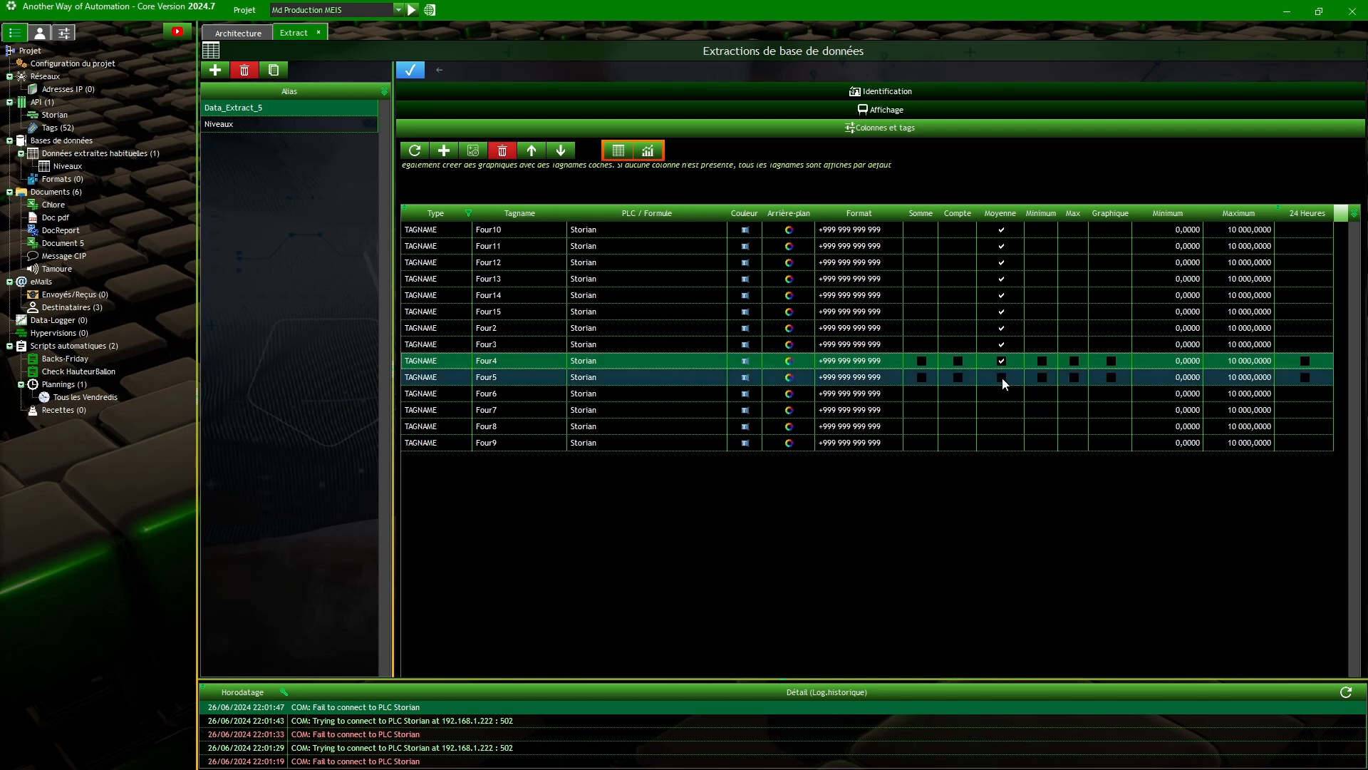
click(1002, 377)
click(1003, 394)
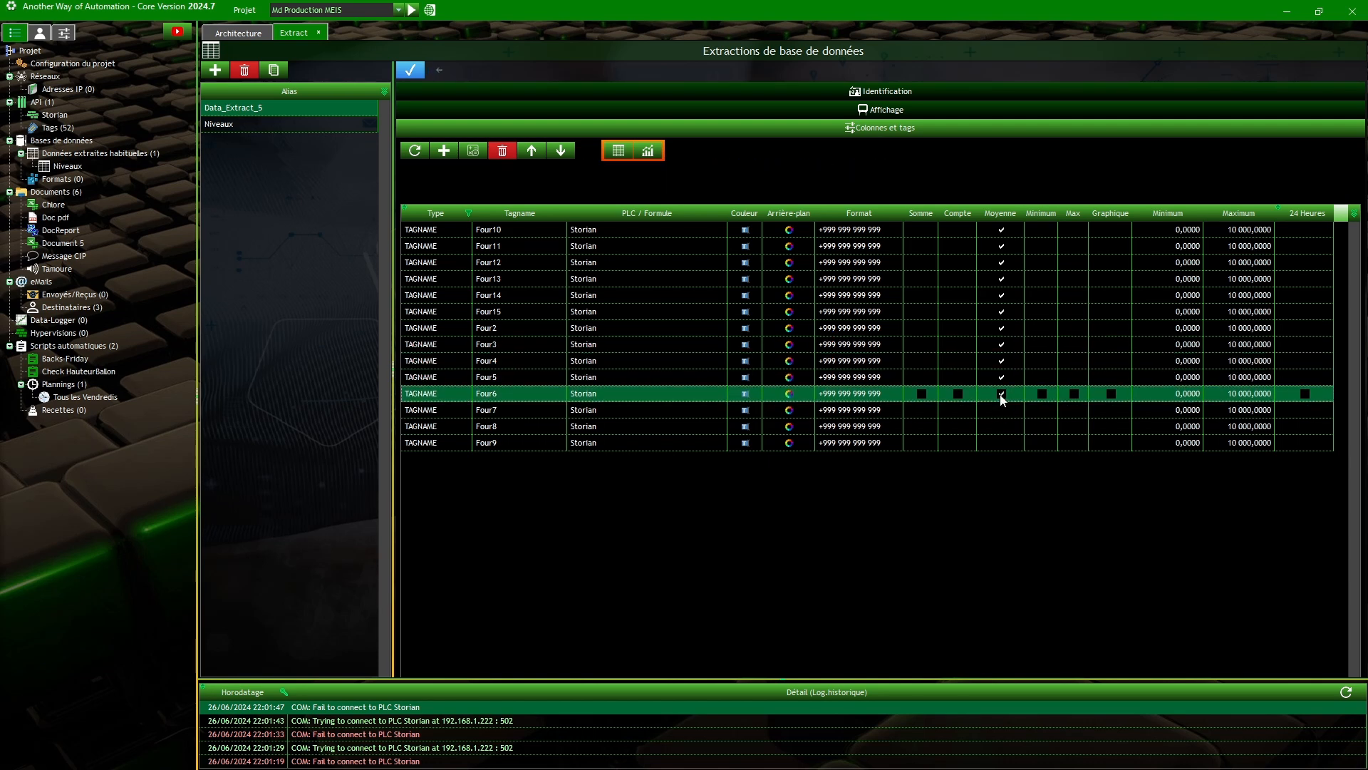
click(1002, 410)
click(1002, 427)
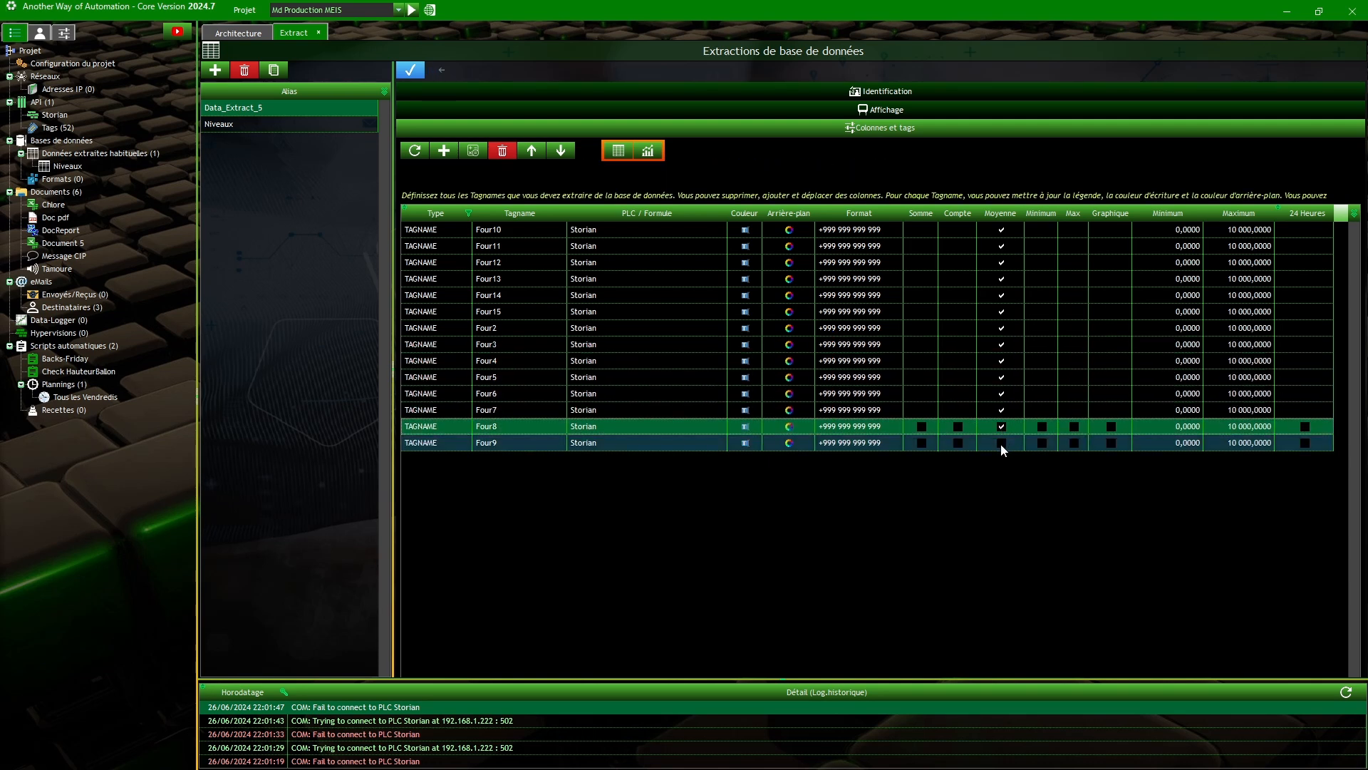
click(1001, 444)
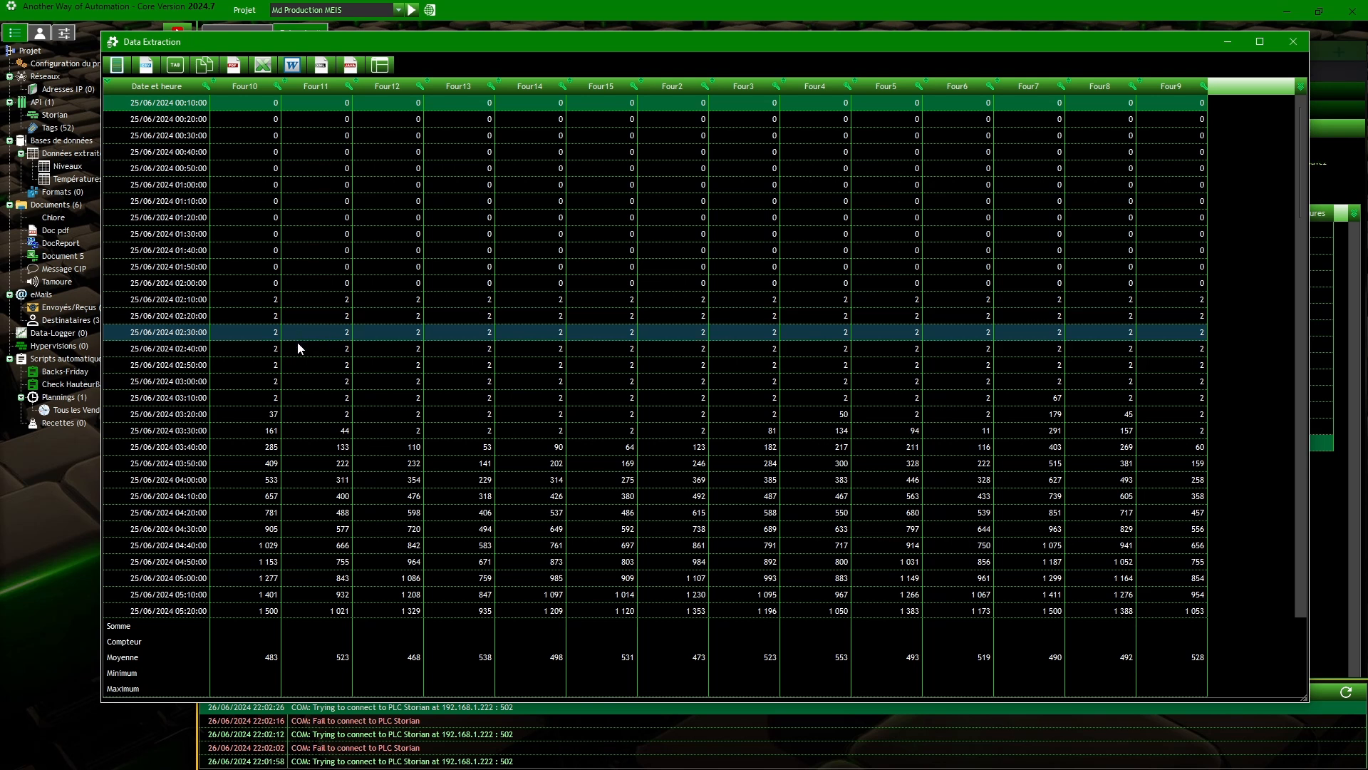
- Select the 25/06/2024 03:30:00 record in the Températures Fours table preview and examine the oven values down the list
click(248, 431)
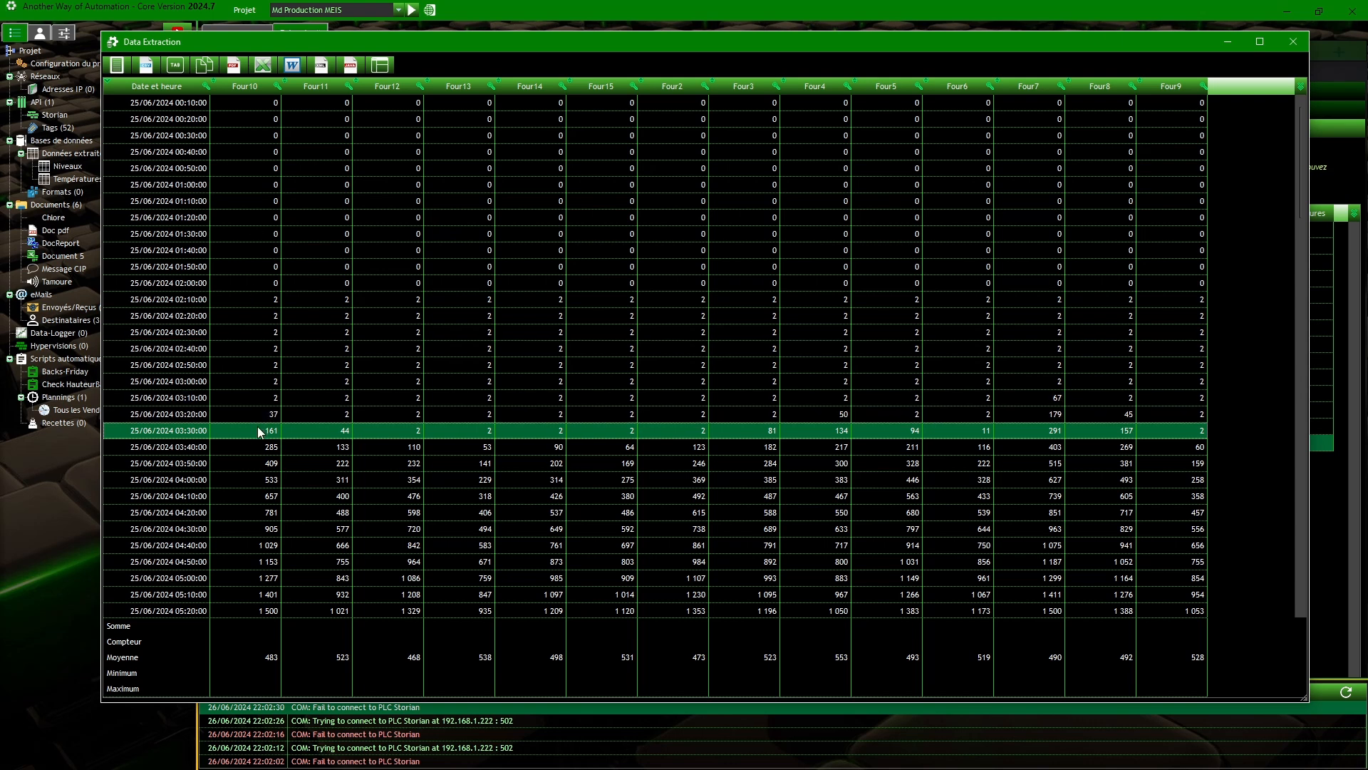
scroll(242, 435, down, 10)
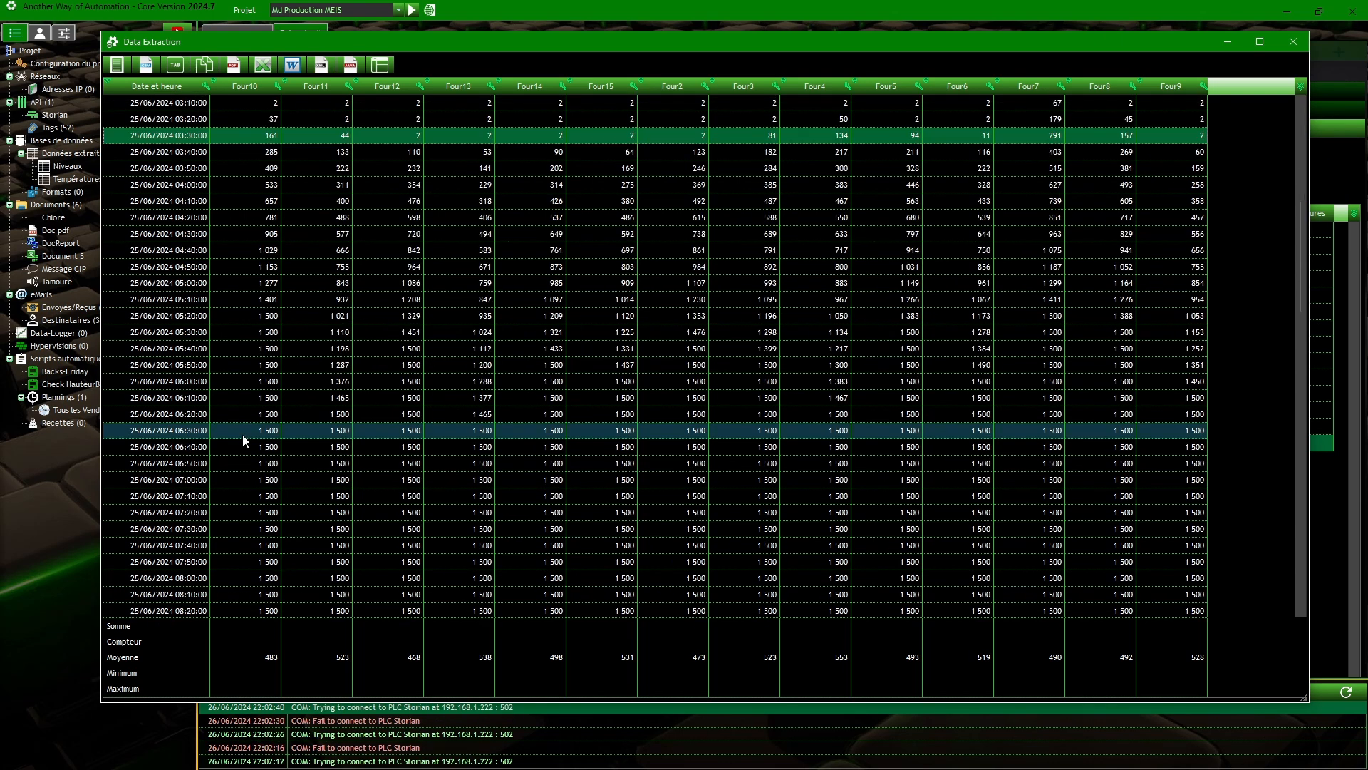
scroll(243, 435, down, 14)
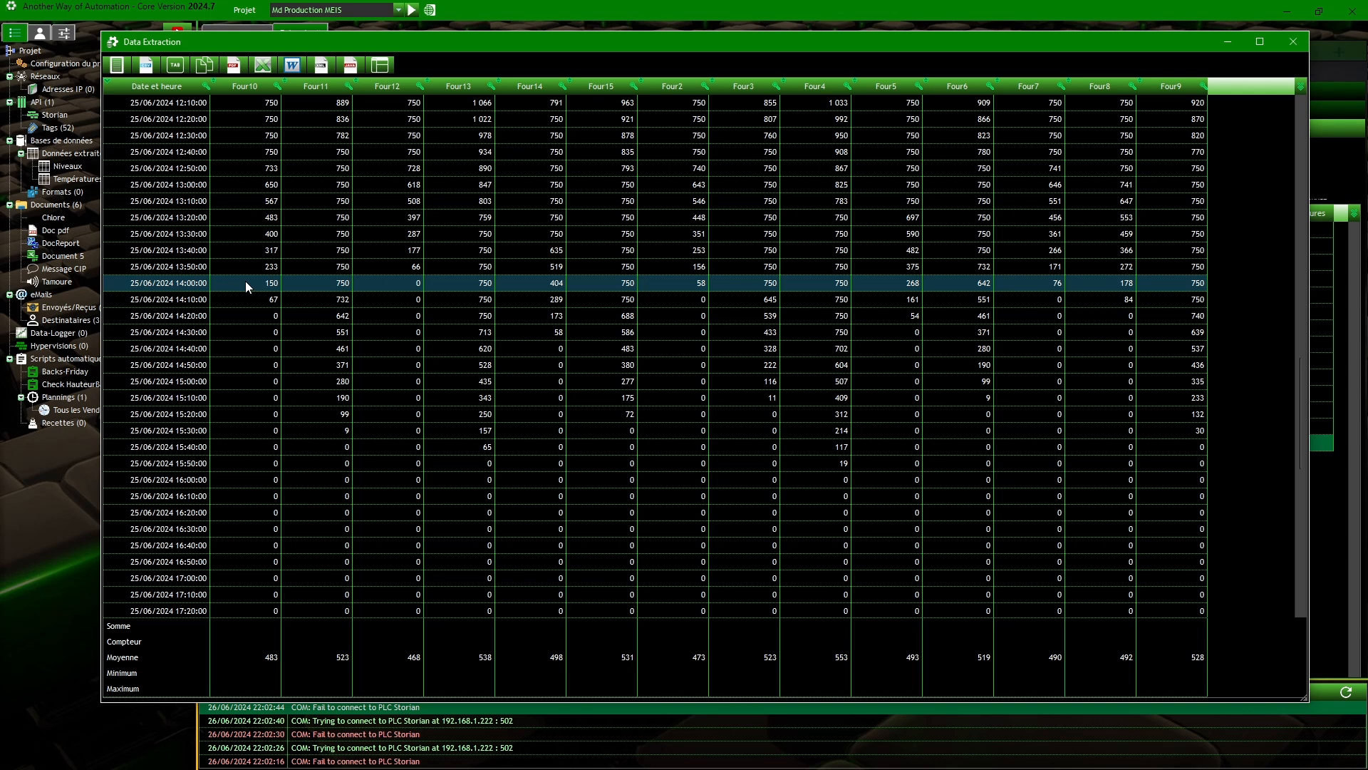
- Set the Températures Fours extraction's hourly range to De à .. with a start time of 03:30:00, and open its end time for editing
click(1292, 41)
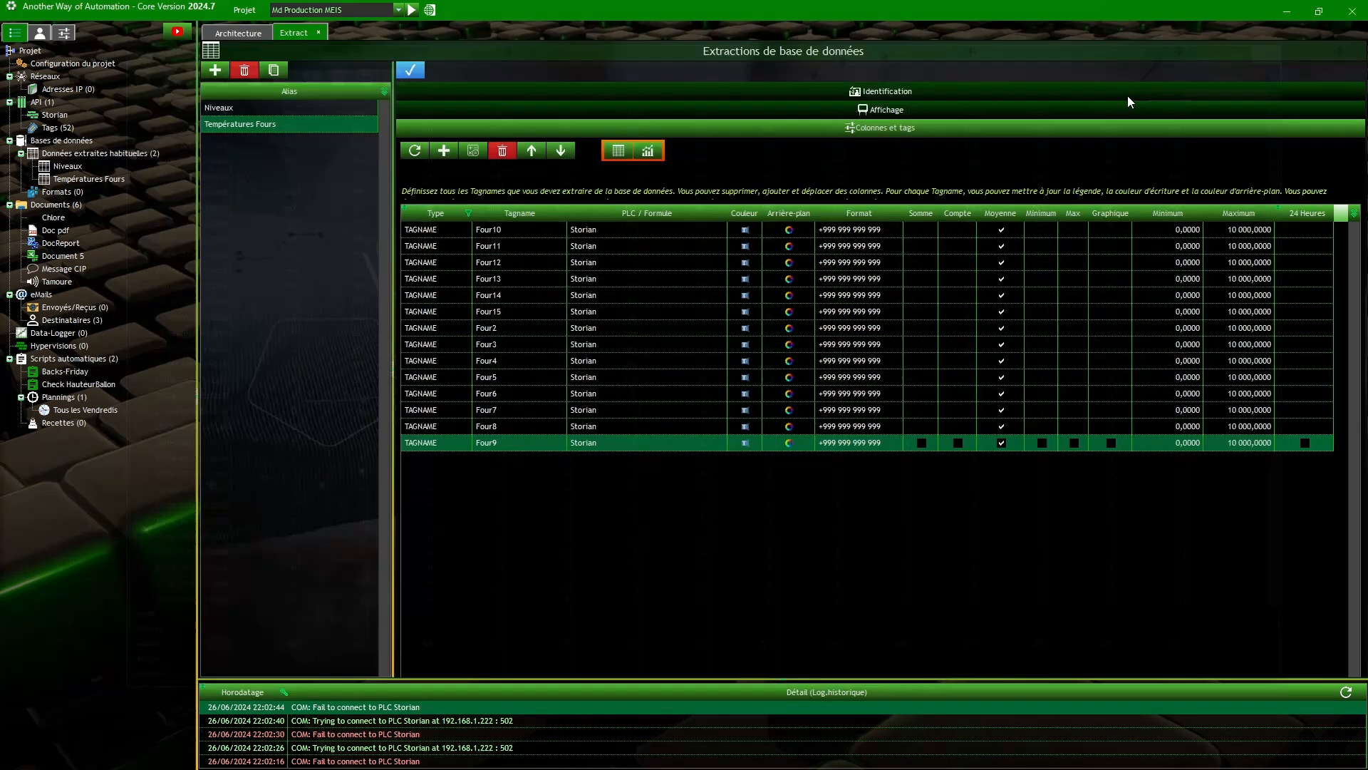
click(549, 92)
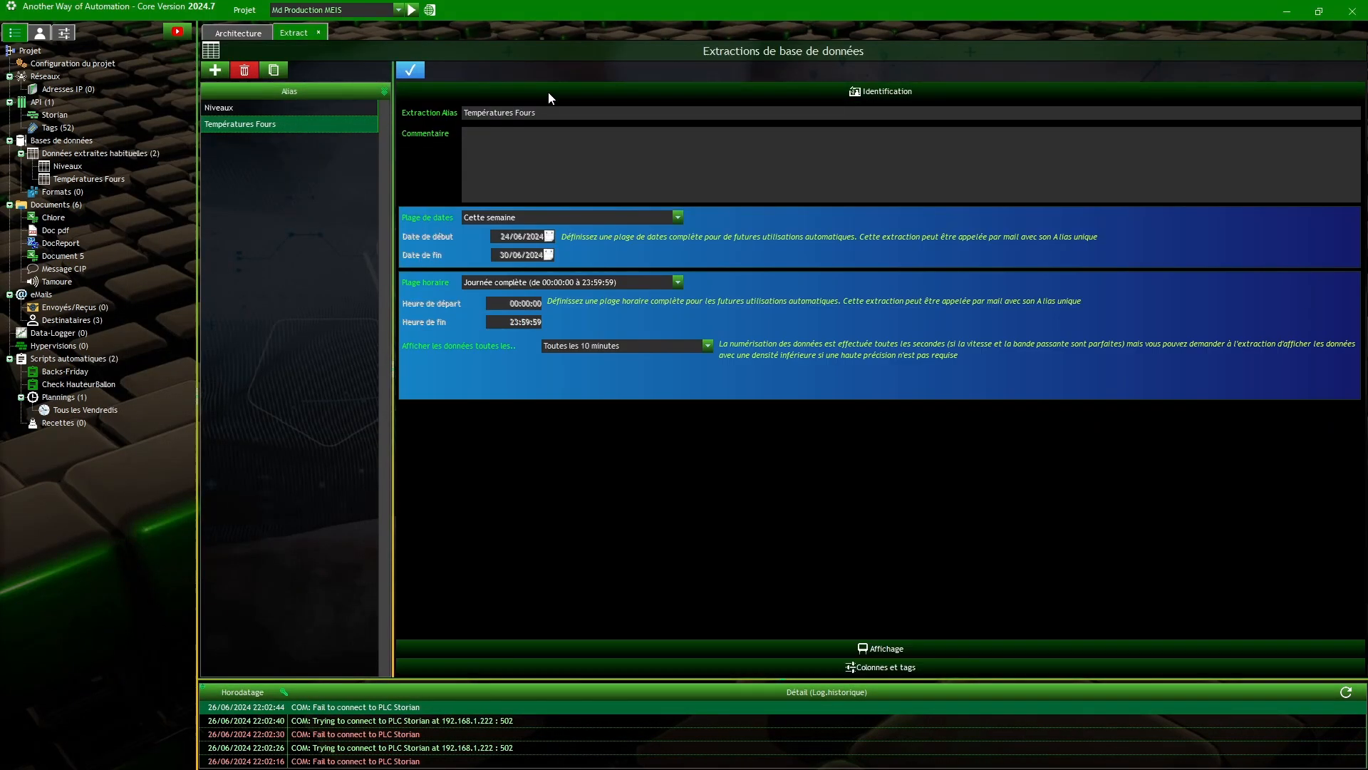
click(546, 283)
click(513, 347)
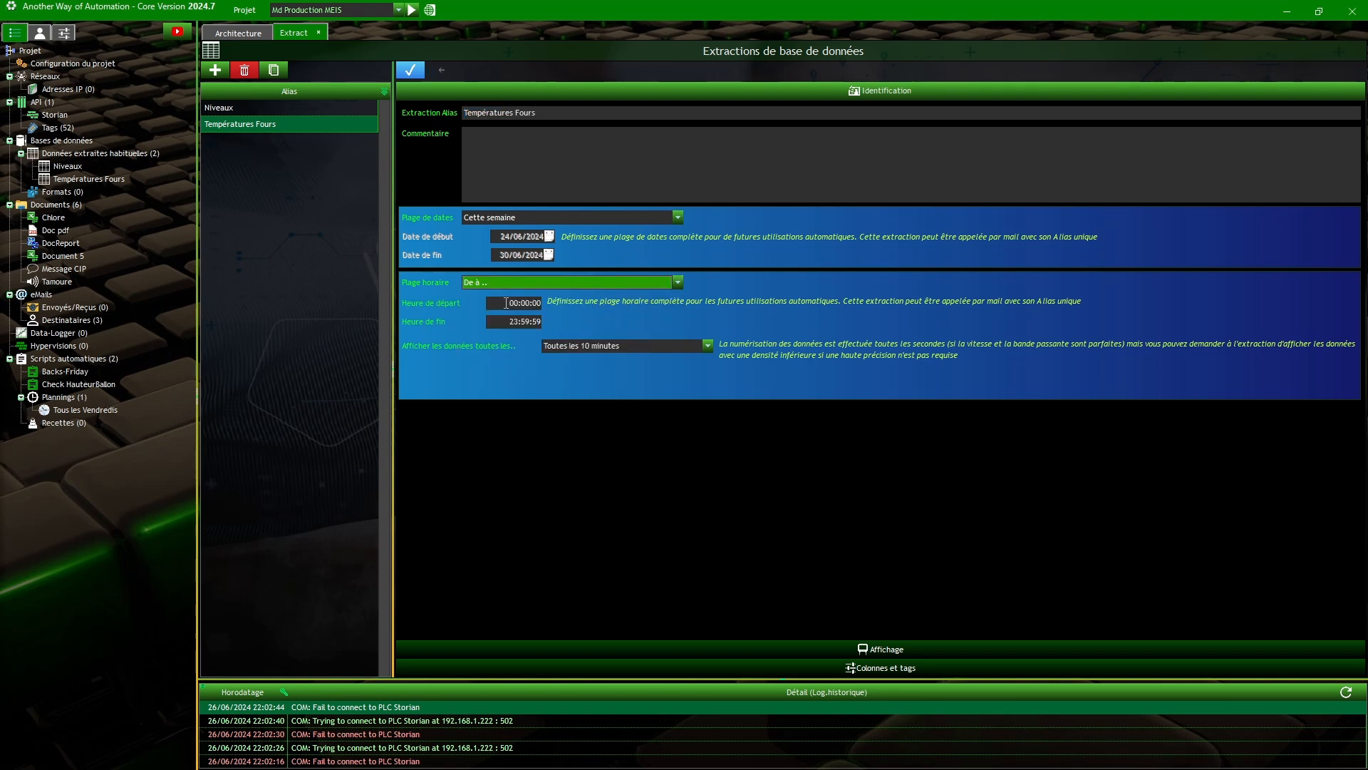
click(506, 303)
text(0333)
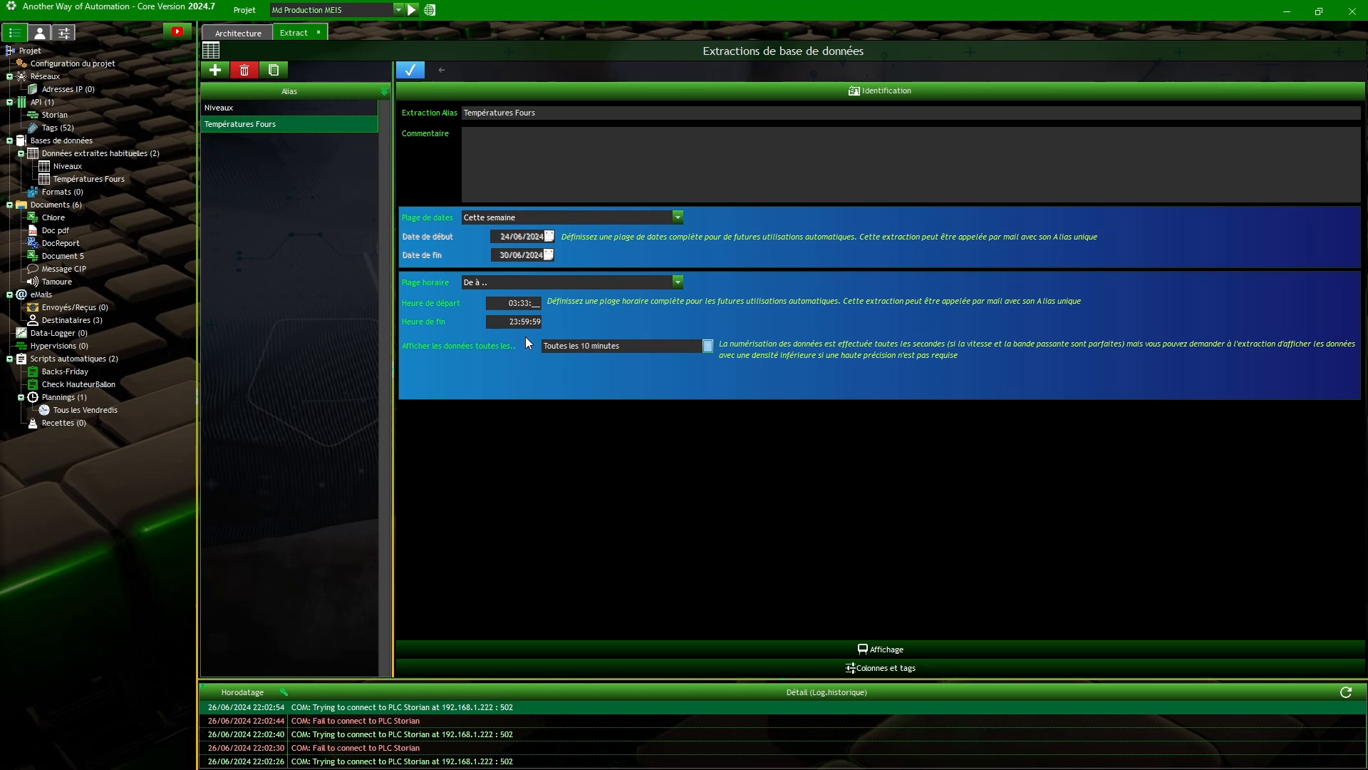
text(00)
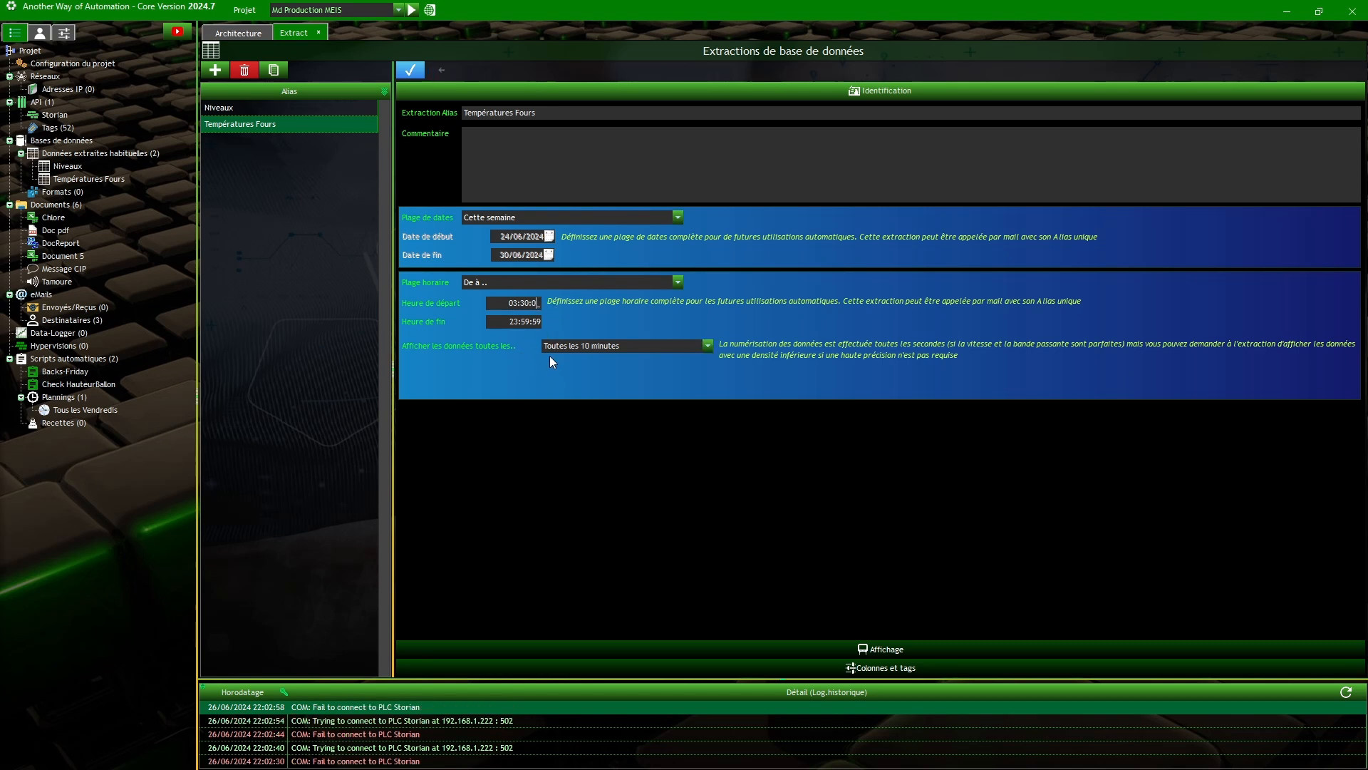
click(502, 325)
- Examine the oven values and averages in the Températures Fours table preview, and select the Niveaux extraction
click(767, 670)
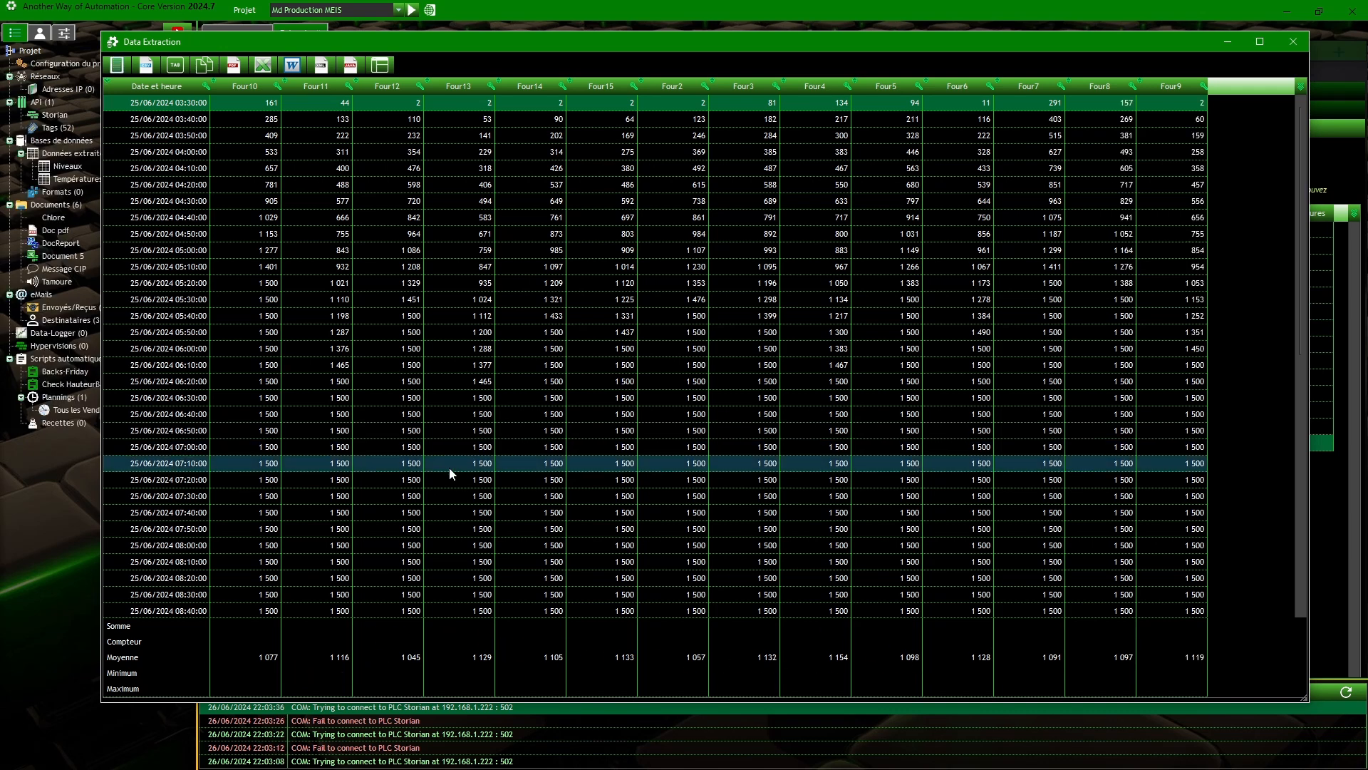
scroll(448, 468, down, 9)
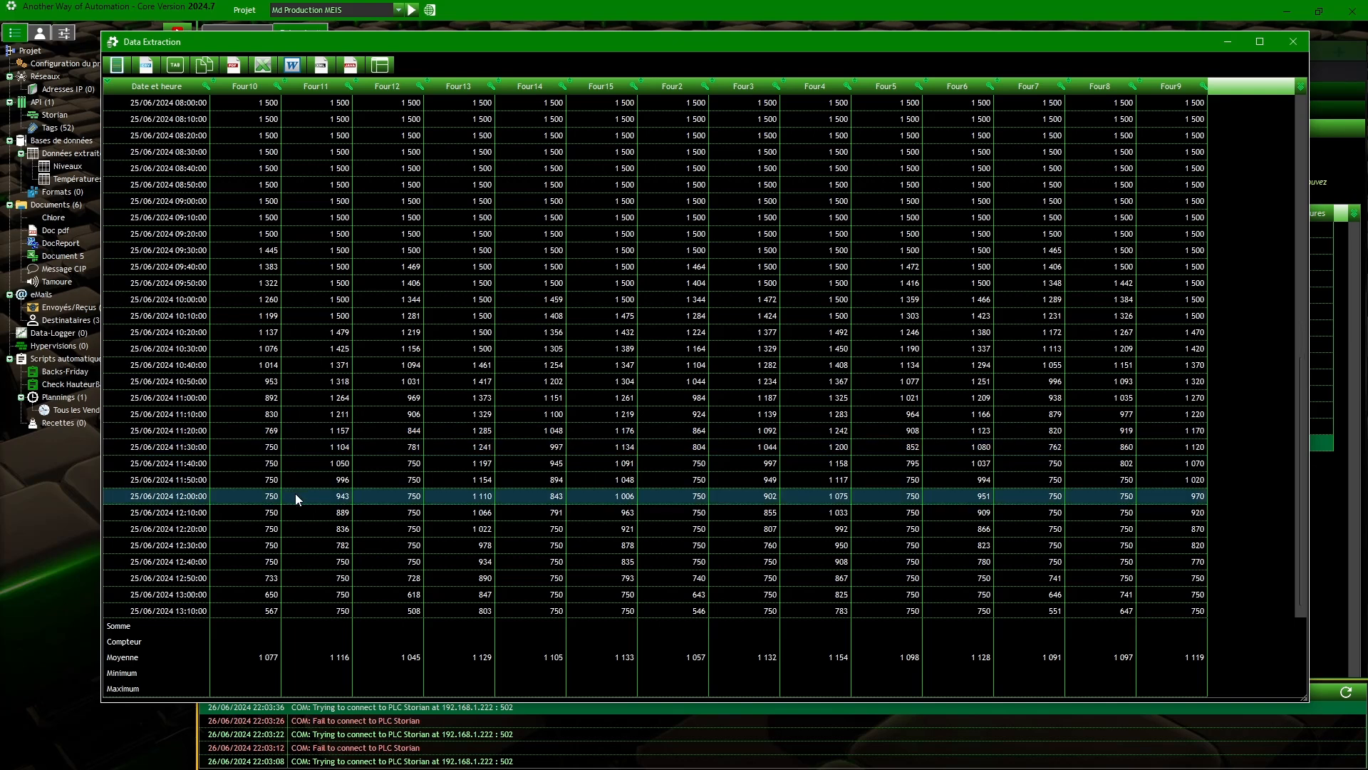
scroll(295, 493, up, 9)
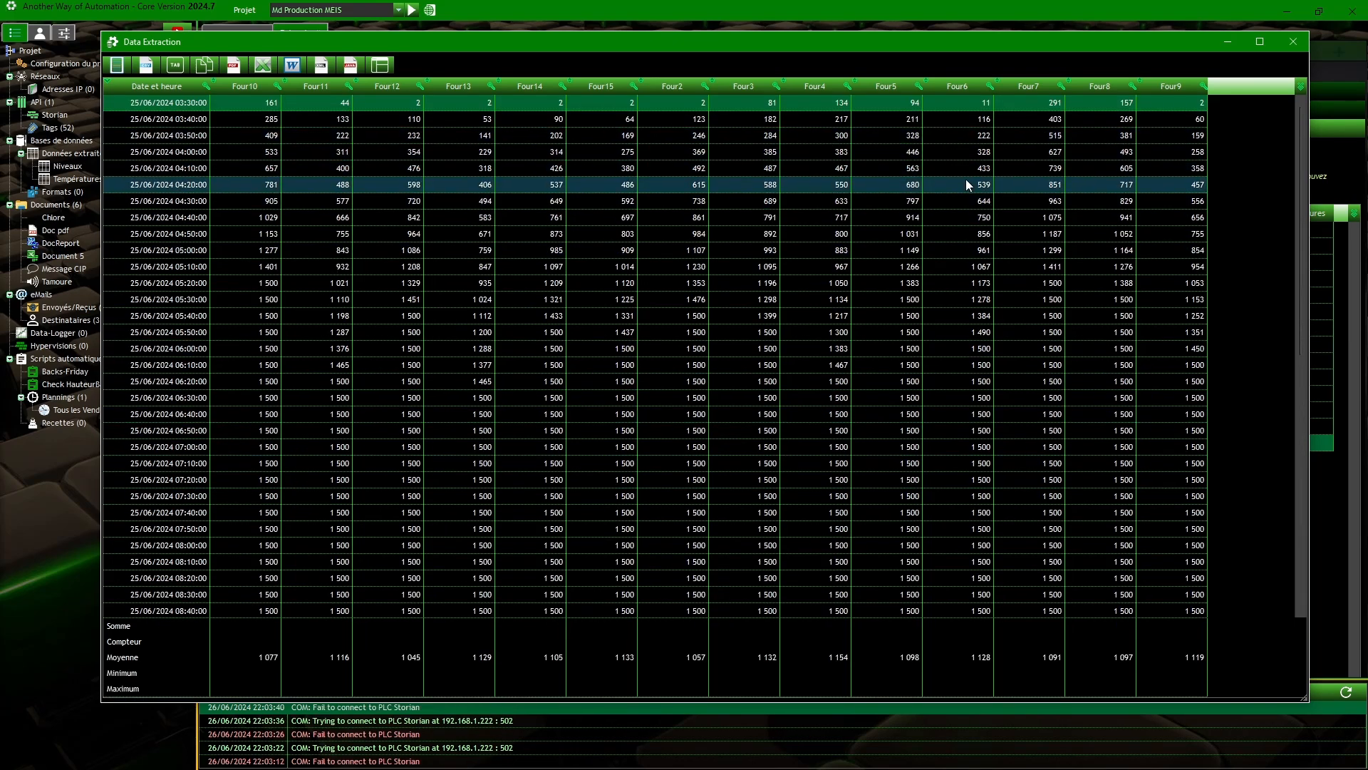
click(1292, 42)
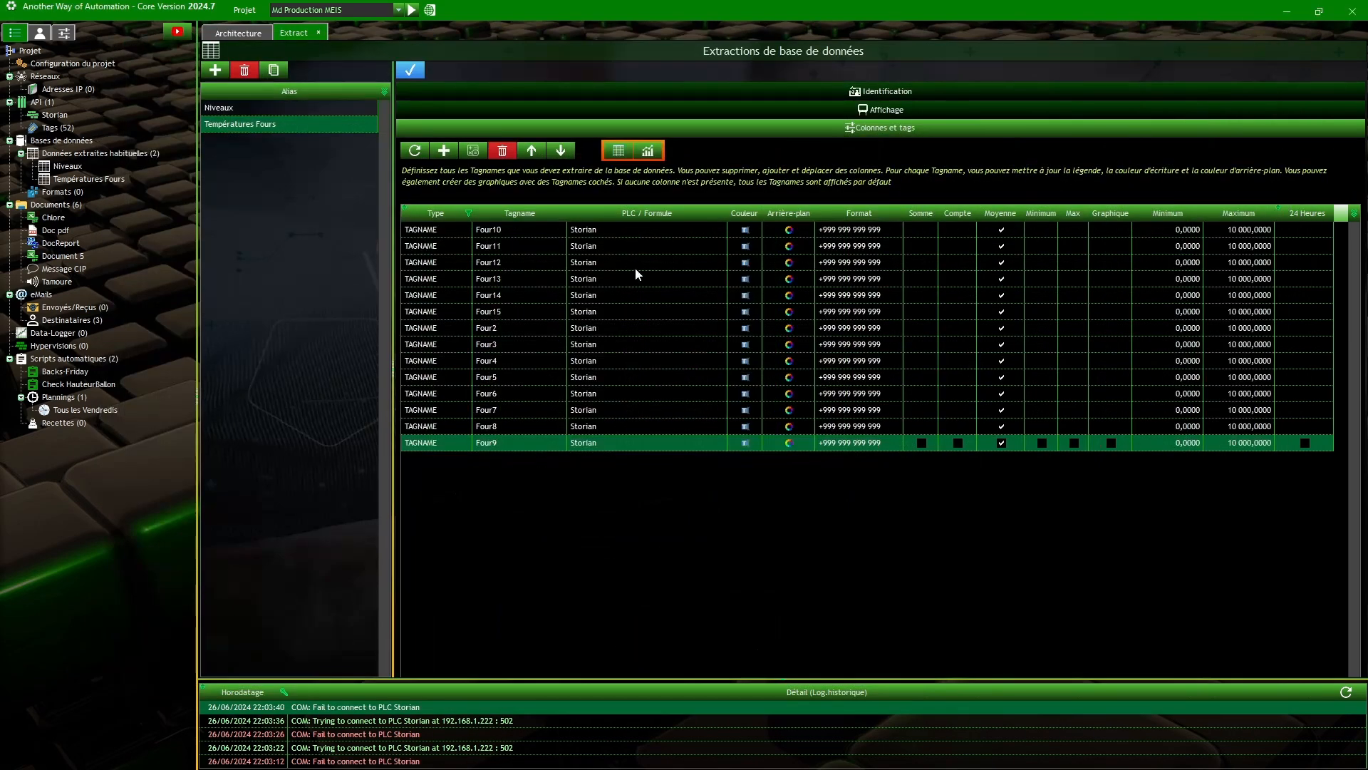
click(225, 107)
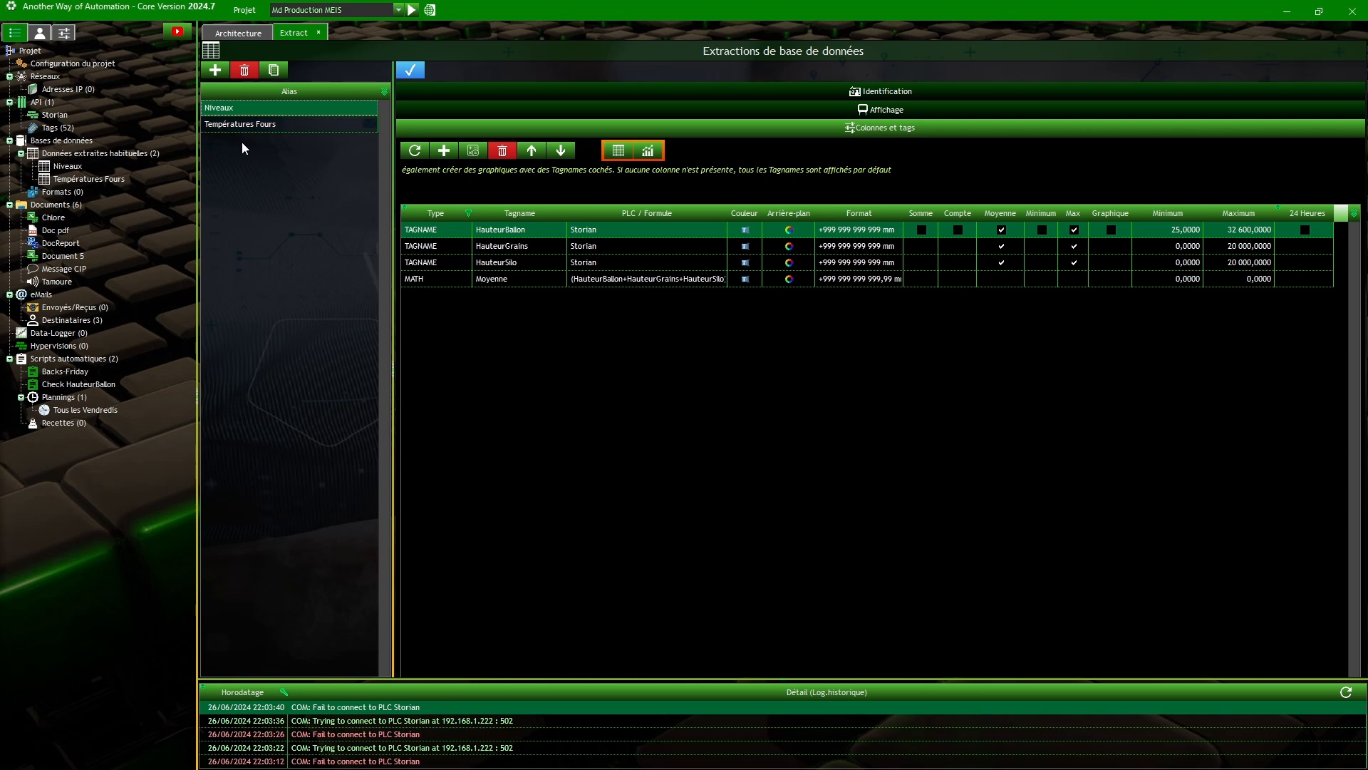